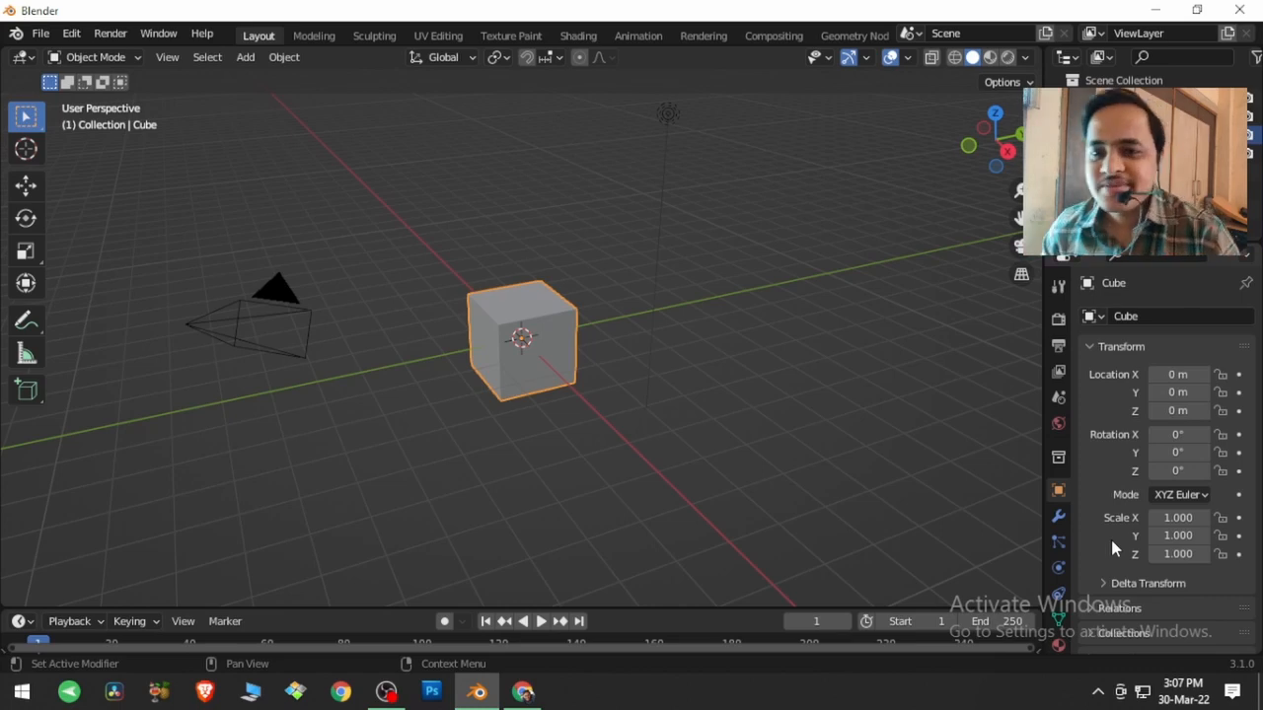
# Step: Switch to the Sculpting workspace, try a short Draw stroke on the cube and undo it
pyautogui.click(375, 36)
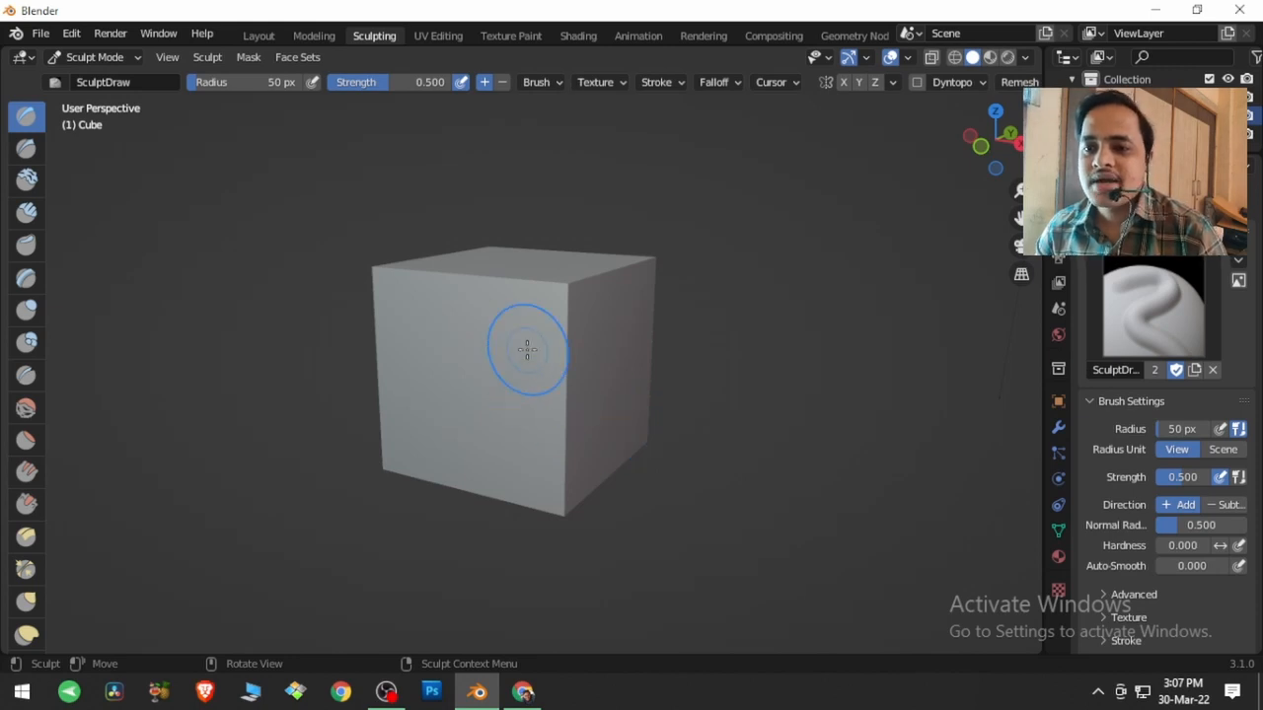
pyautogui.moveTo(563, 305); pyautogui.dragTo(578, 301)
pyautogui.hotkey('ctrl', 'z')
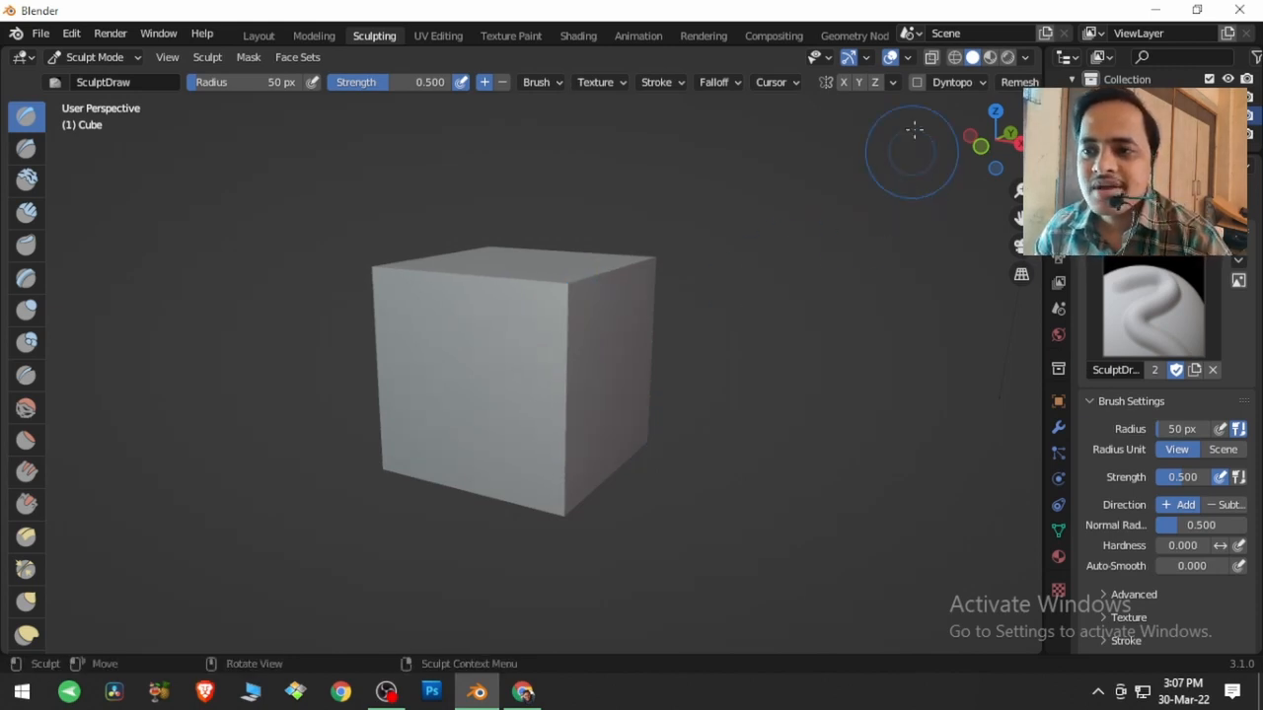
# Step: Show the wireframe overlay and remesh the cube with the existing voxel size
pyautogui.click(908, 56)
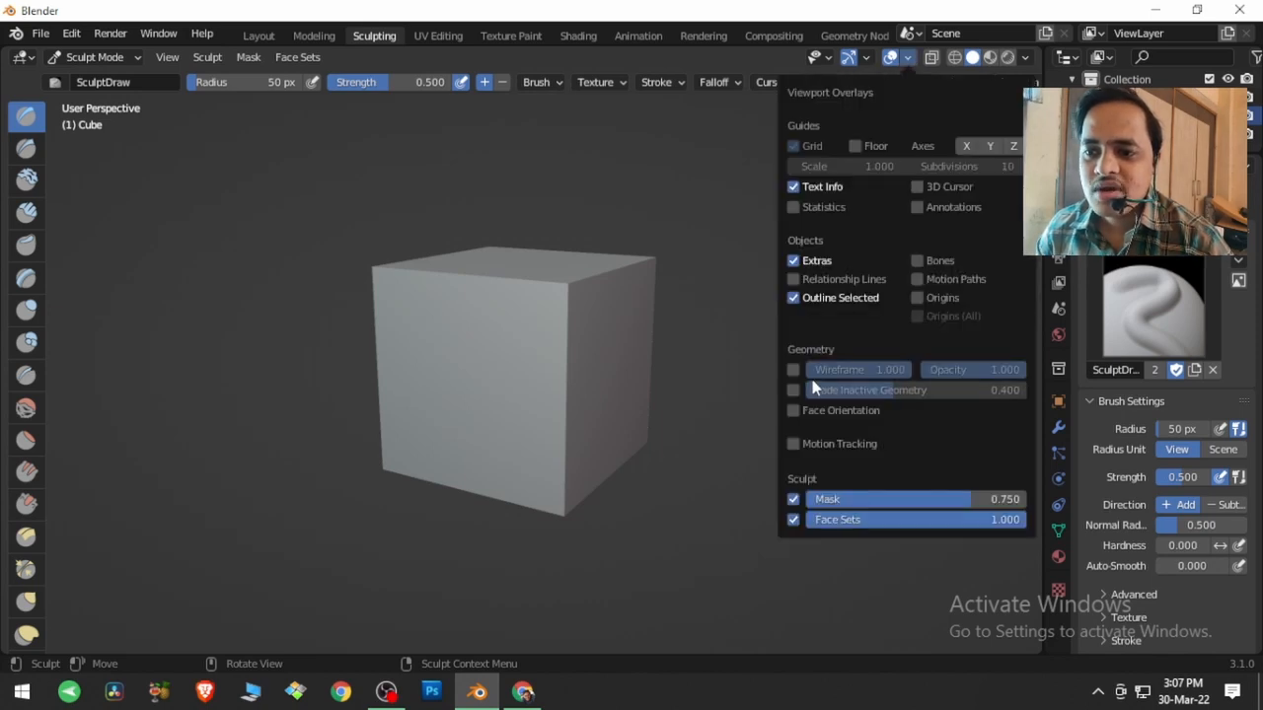
pyautogui.moveTo(606, 437)
pyautogui.mouseDown(button='middle')
pyautogui.moveTo(632, 485)
pyautogui.moveTo(701, 499)
pyautogui.moveTo(760, 484)
pyautogui.moveTo(693, 484)
pyautogui.moveTo(627, 462)
pyautogui.mouseUp(button='middle')
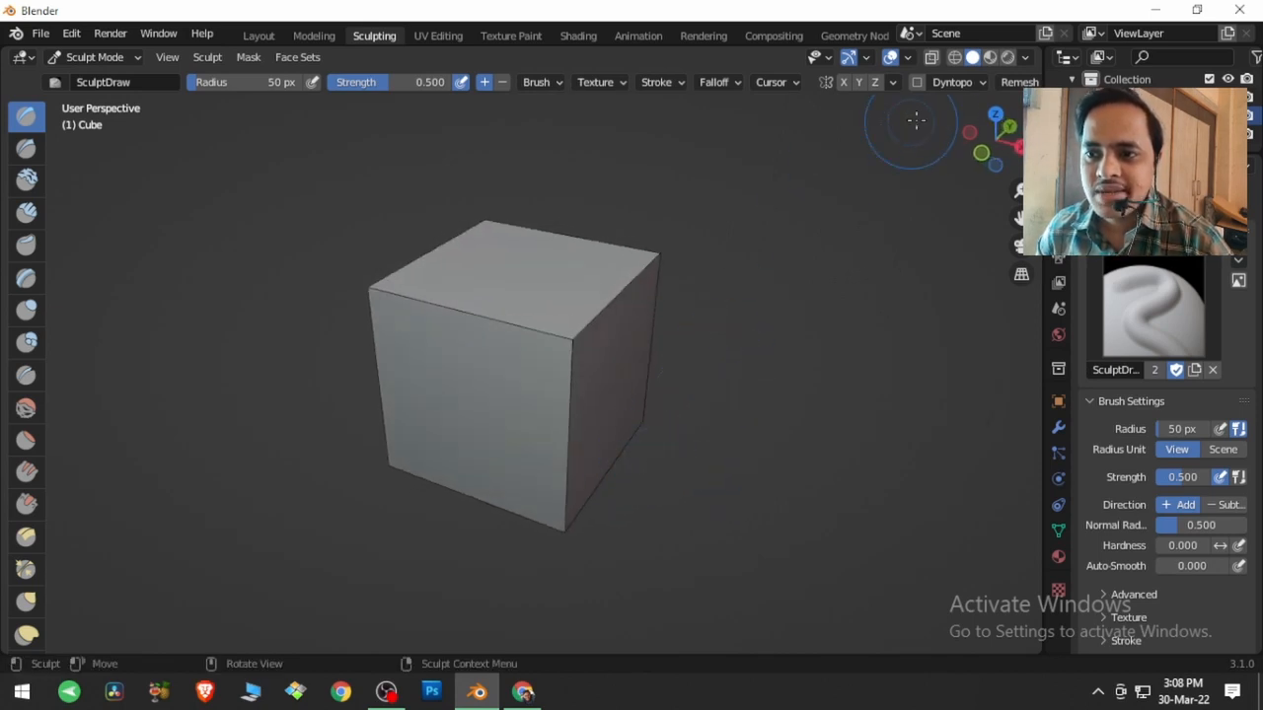
pyautogui.click(1014, 86)
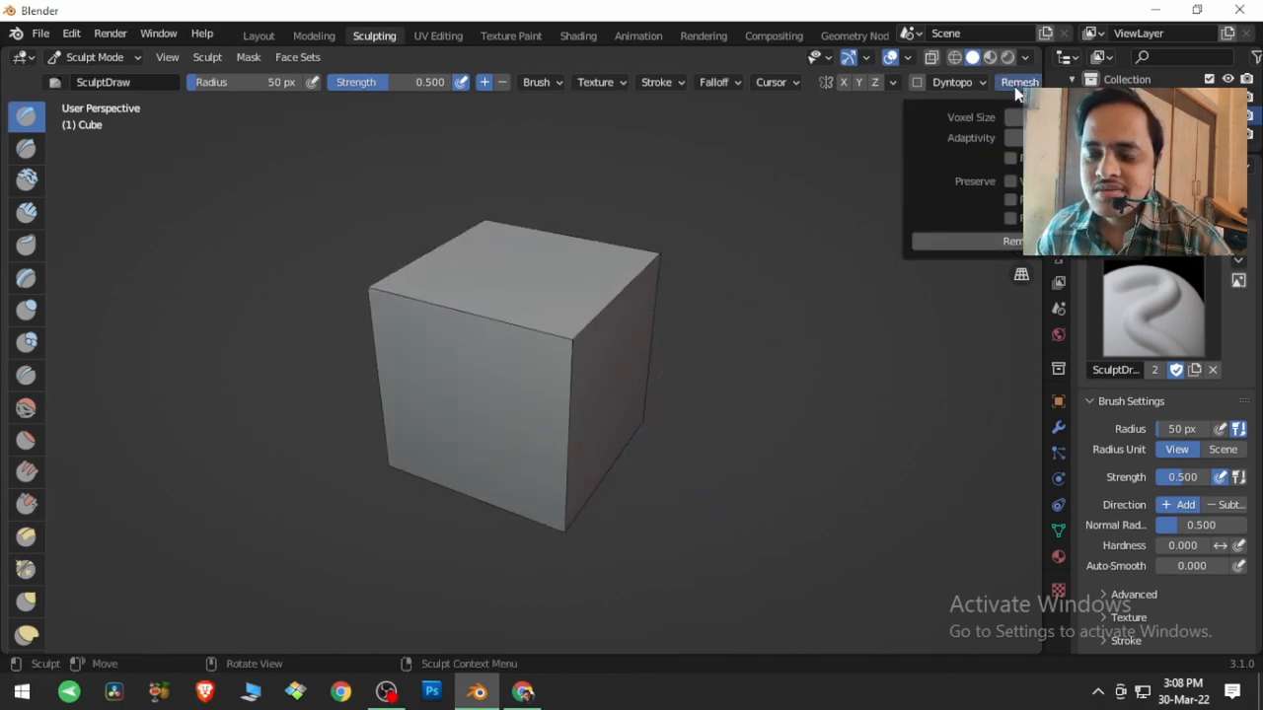
pyautogui.click(983, 246)
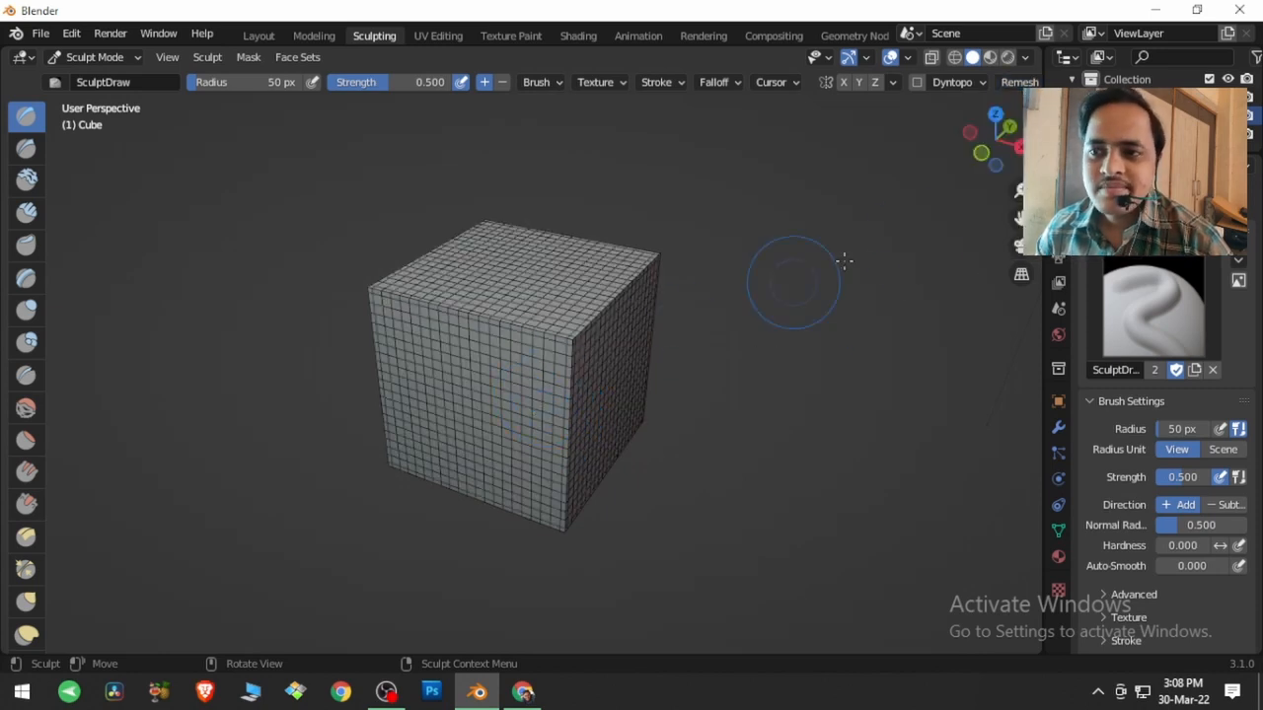
# Step: Reduce the voxel size and remesh the cube again into a much denser mesh
pyautogui.click(1016, 85)
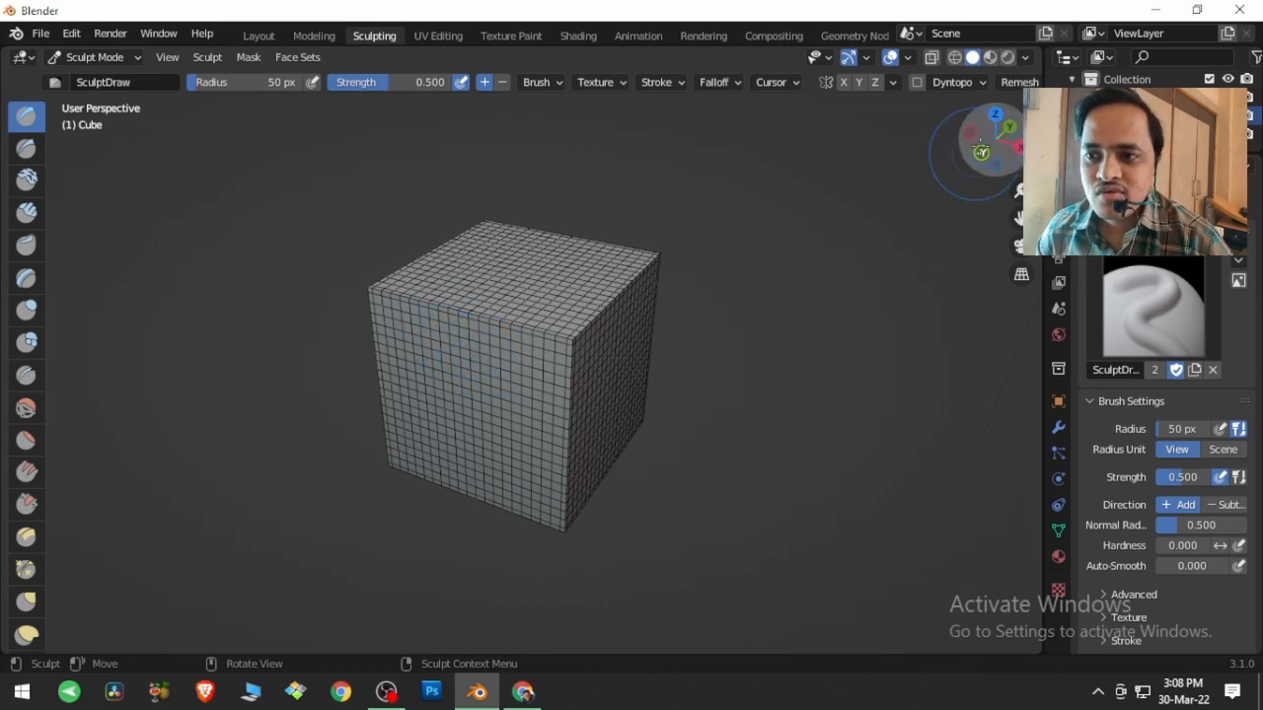
pyautogui.click(1017, 82)
pyautogui.click(1011, 116)
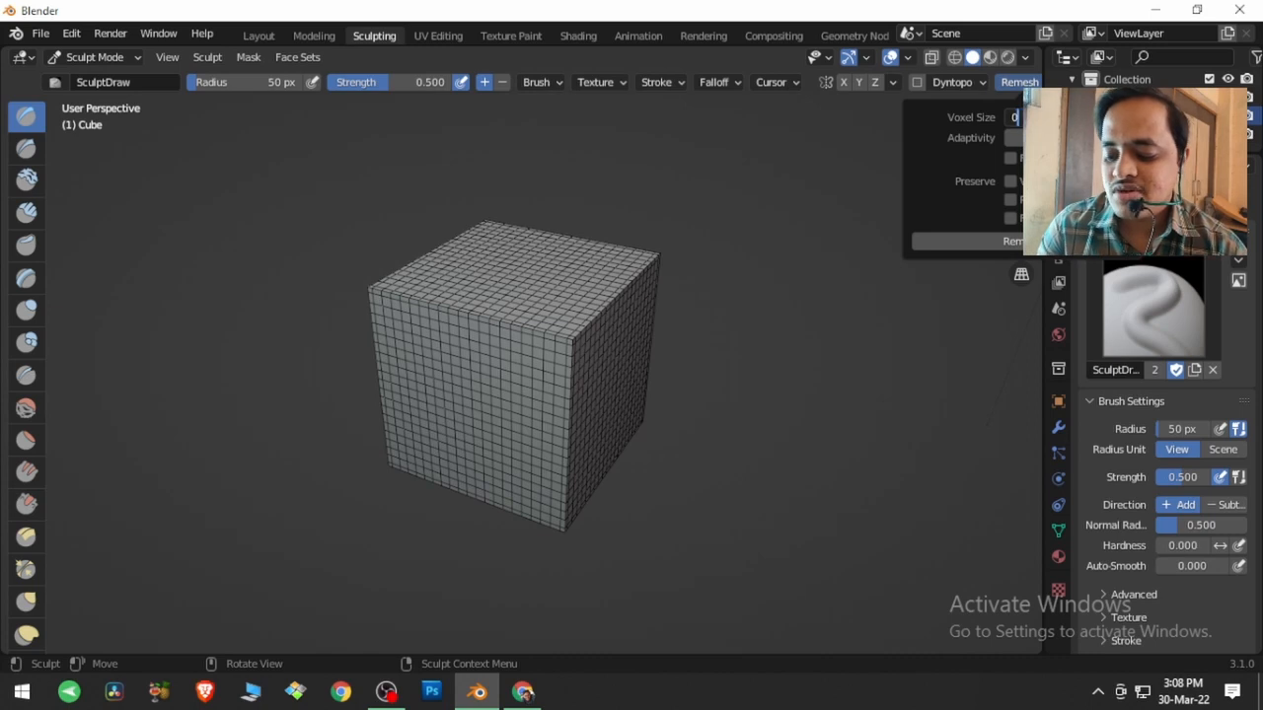
pyautogui.write('.50')
pyautogui.press('Return')
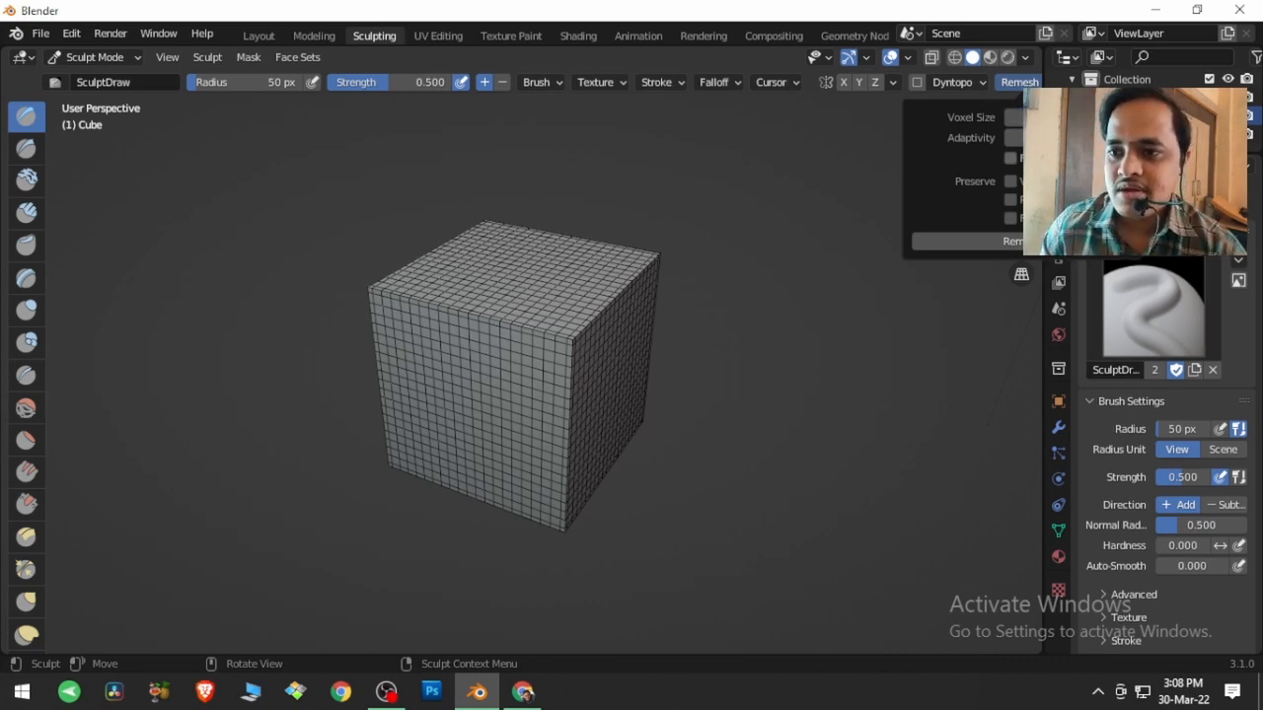
pyautogui.click(981, 243)
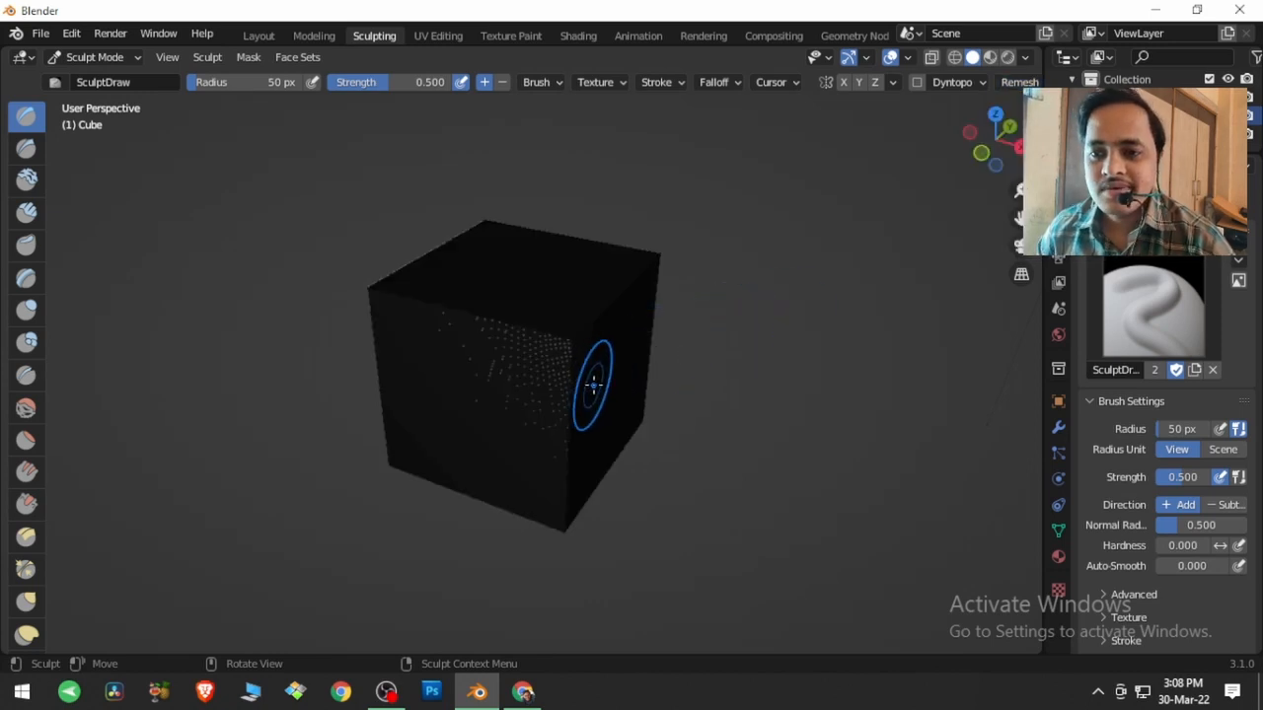
# Step: Hide the wireframe overlay, test a Draw stroke on one side face of the cube and undo it
pyautogui.click(908, 59)
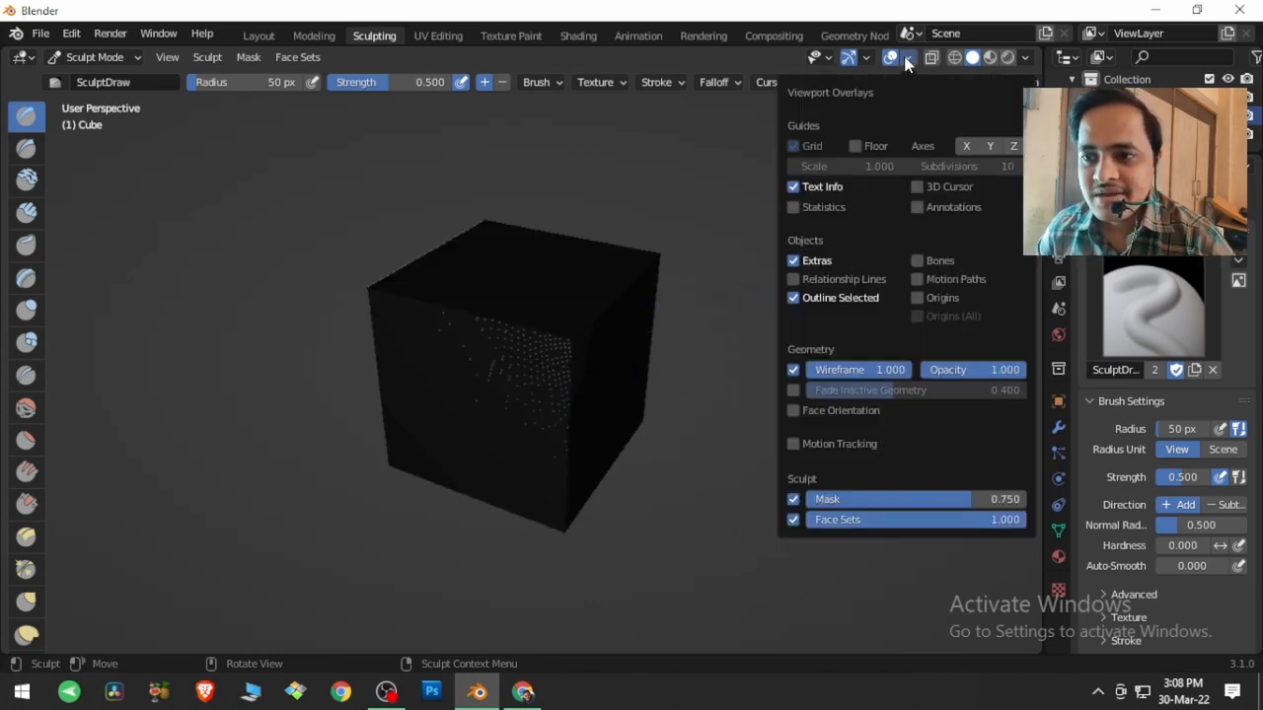
pyautogui.click(792, 370)
pyautogui.moveTo(445, 366)
pyautogui.mouseDown()
pyautogui.moveTo(500, 389)
pyautogui.moveTo(459, 399)
pyautogui.moveTo(479, 419)
pyautogui.moveTo(474, 393)
pyautogui.mouseUp()
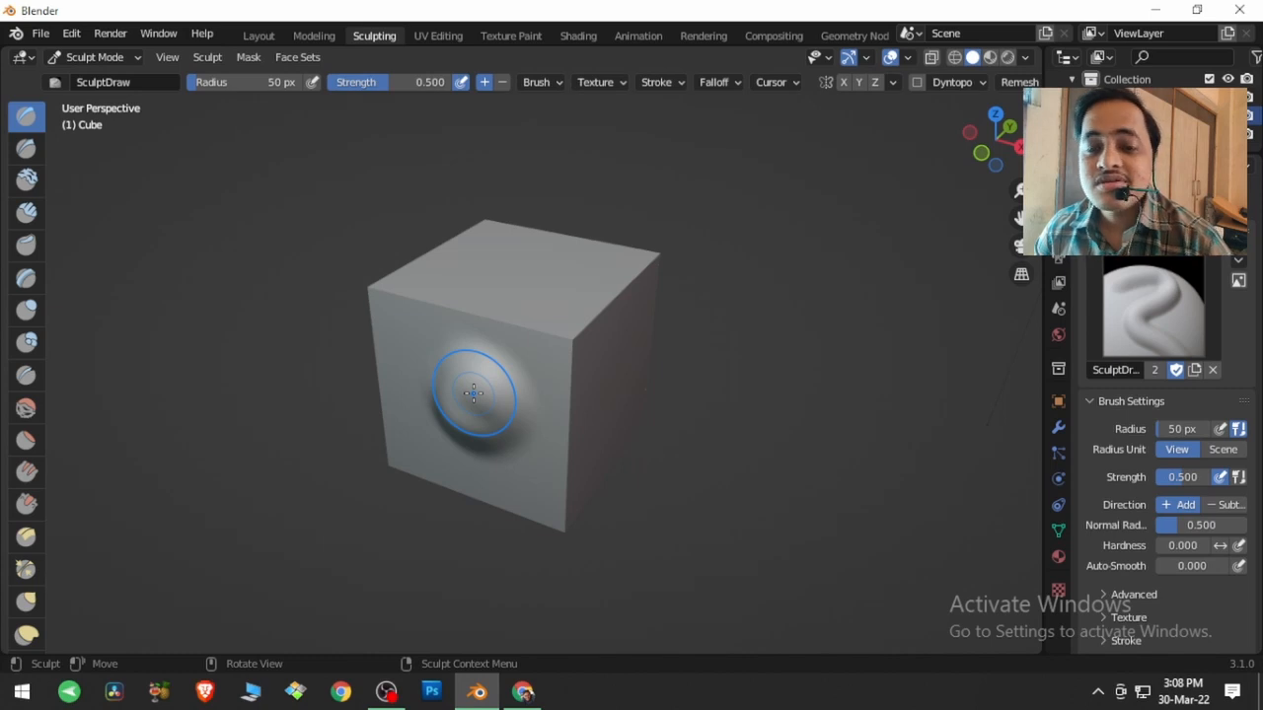
pyautogui.hotkey('ctrl', 'z')
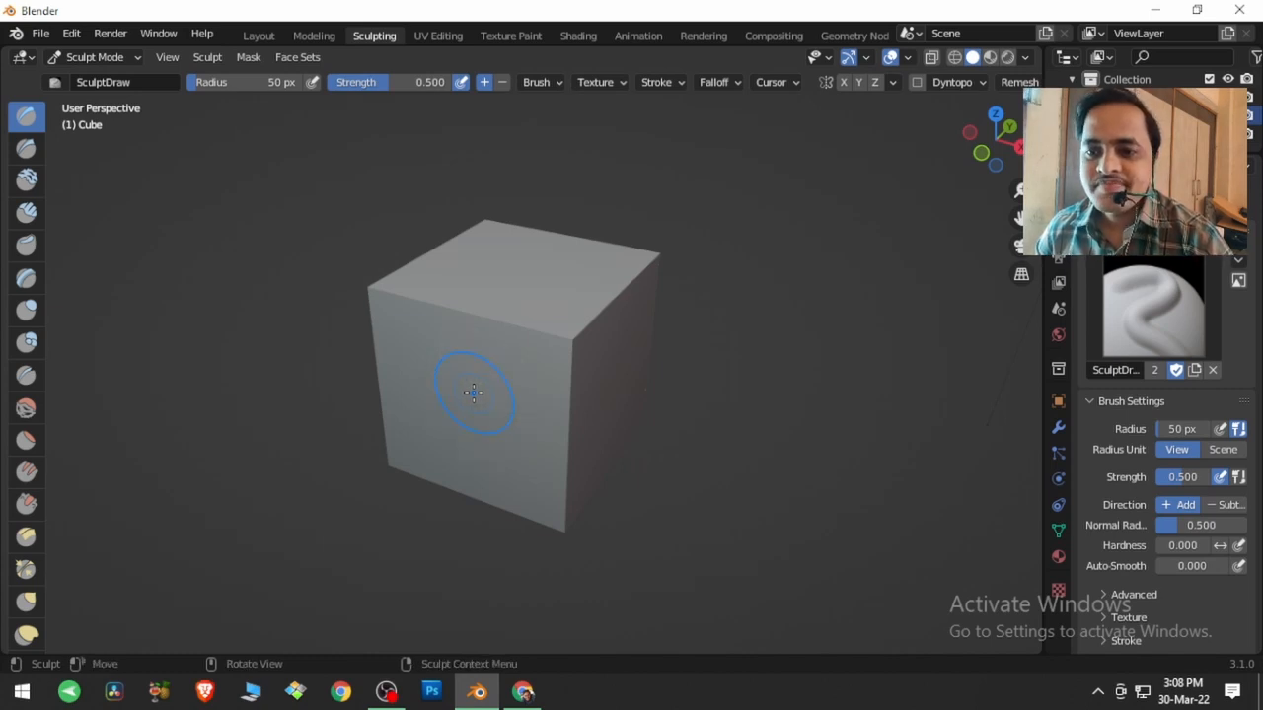
# Step: Create a new texture for the SculptDraw brush and open its texture settings
pyautogui.moveTo(471, 394); pyautogui.dragTo(470, 397, button='middle')
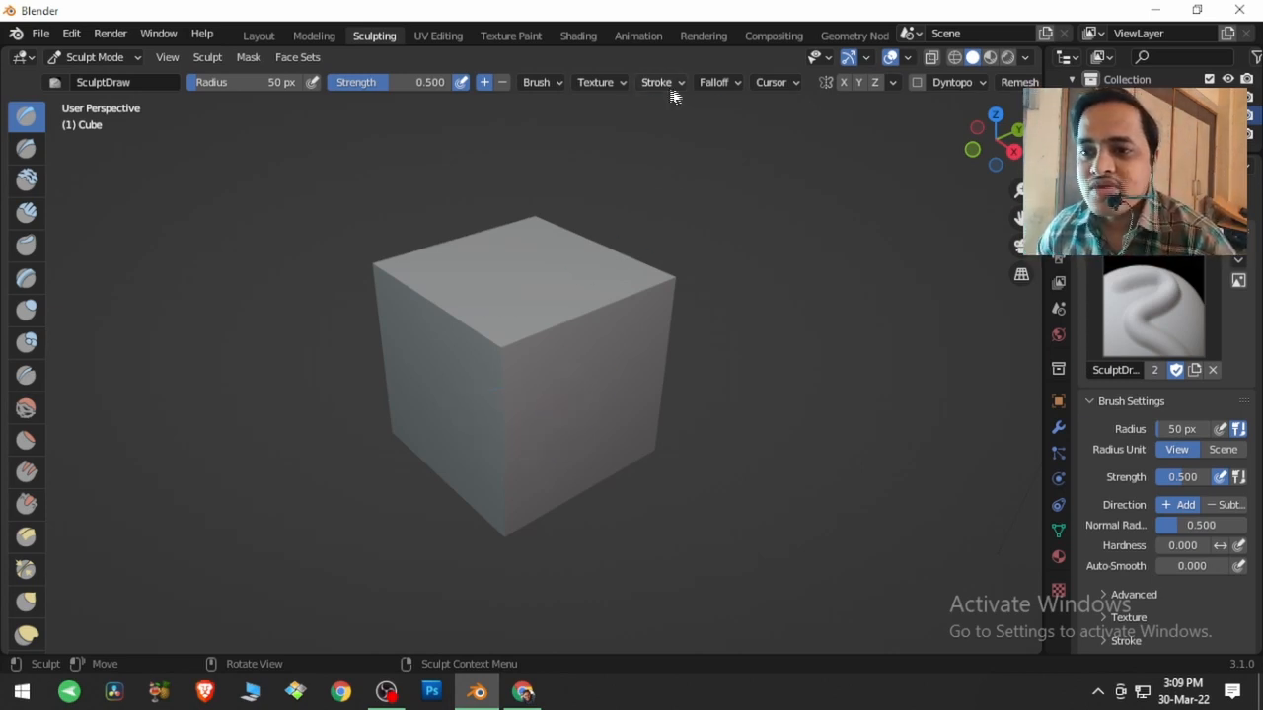
pyautogui.click(613, 85)
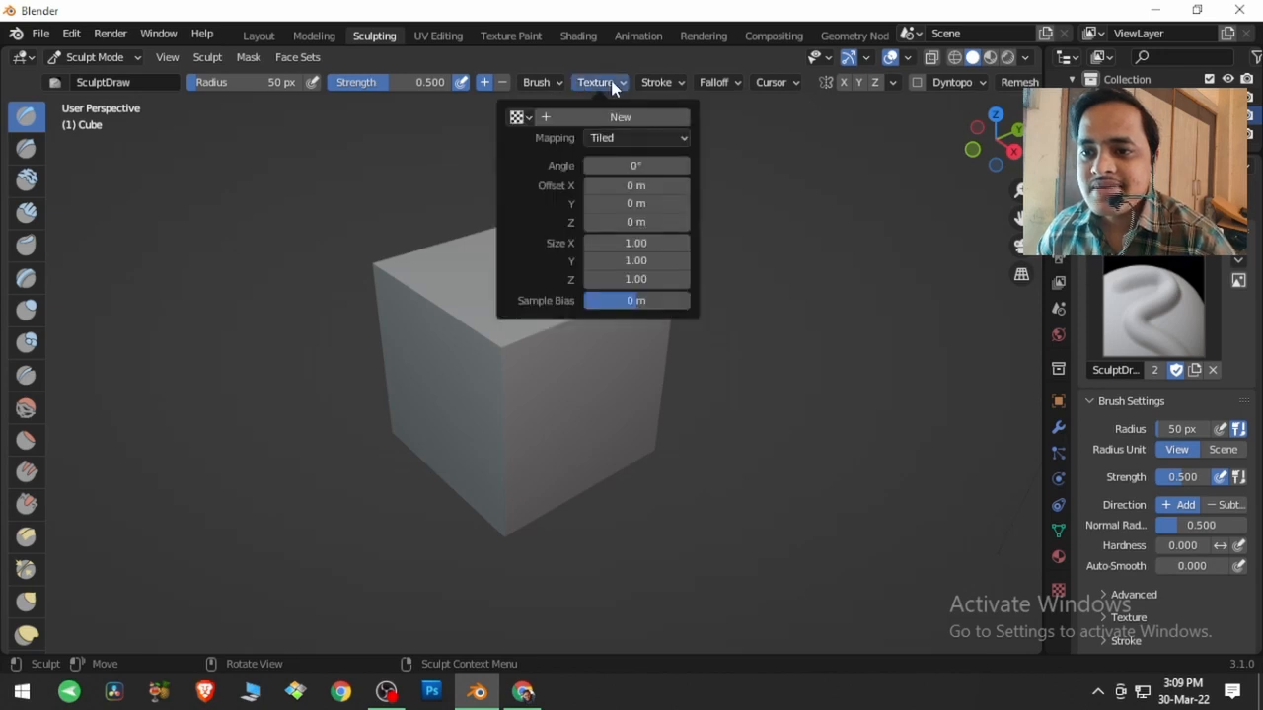
pyautogui.click(571, 120)
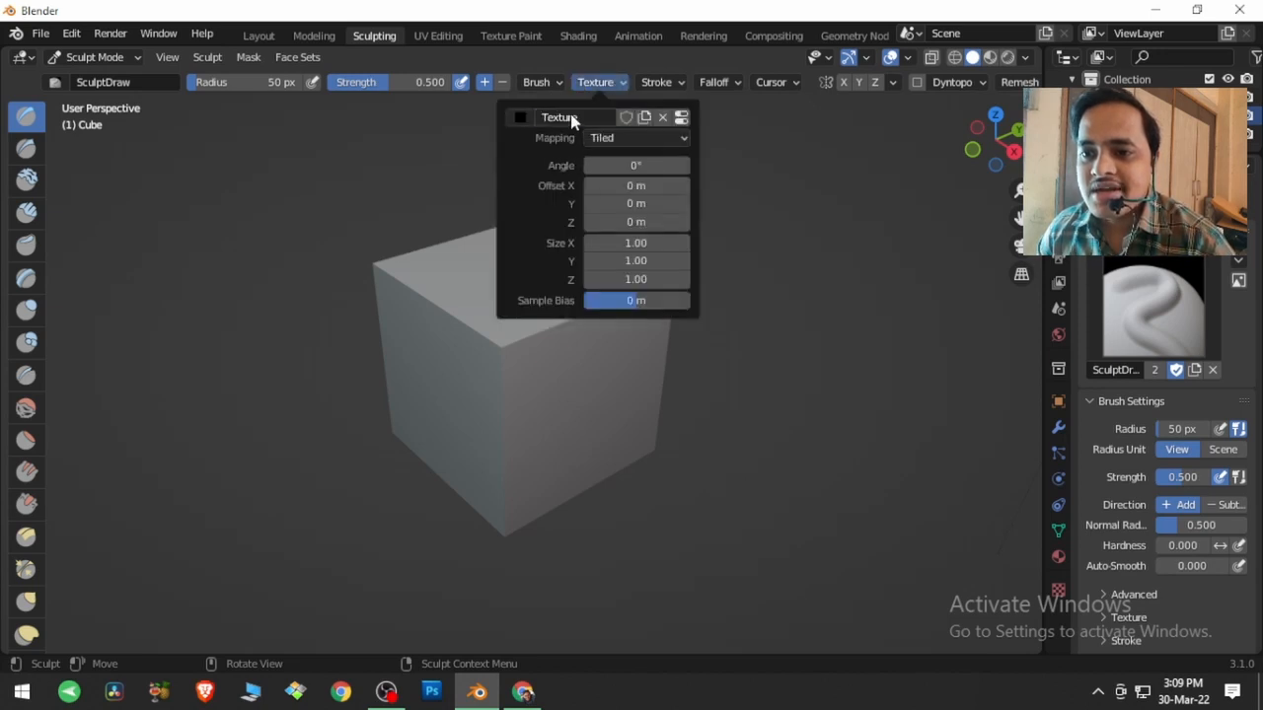
pyautogui.click(681, 119)
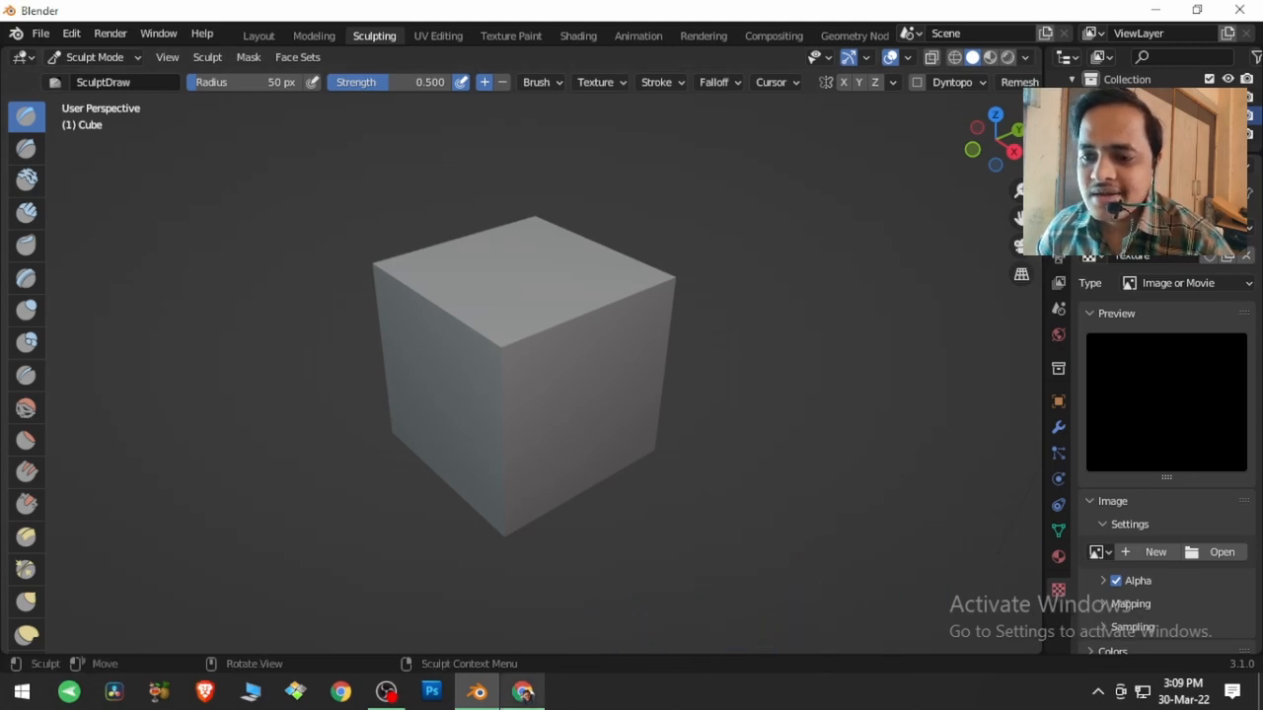
# Step: Switch to Chrome, examine the "zbrush alpha brushes" image results and the full-size scale alpha image, and return to Blender
pyautogui.click(523, 690)
pyautogui.click(119, 15)
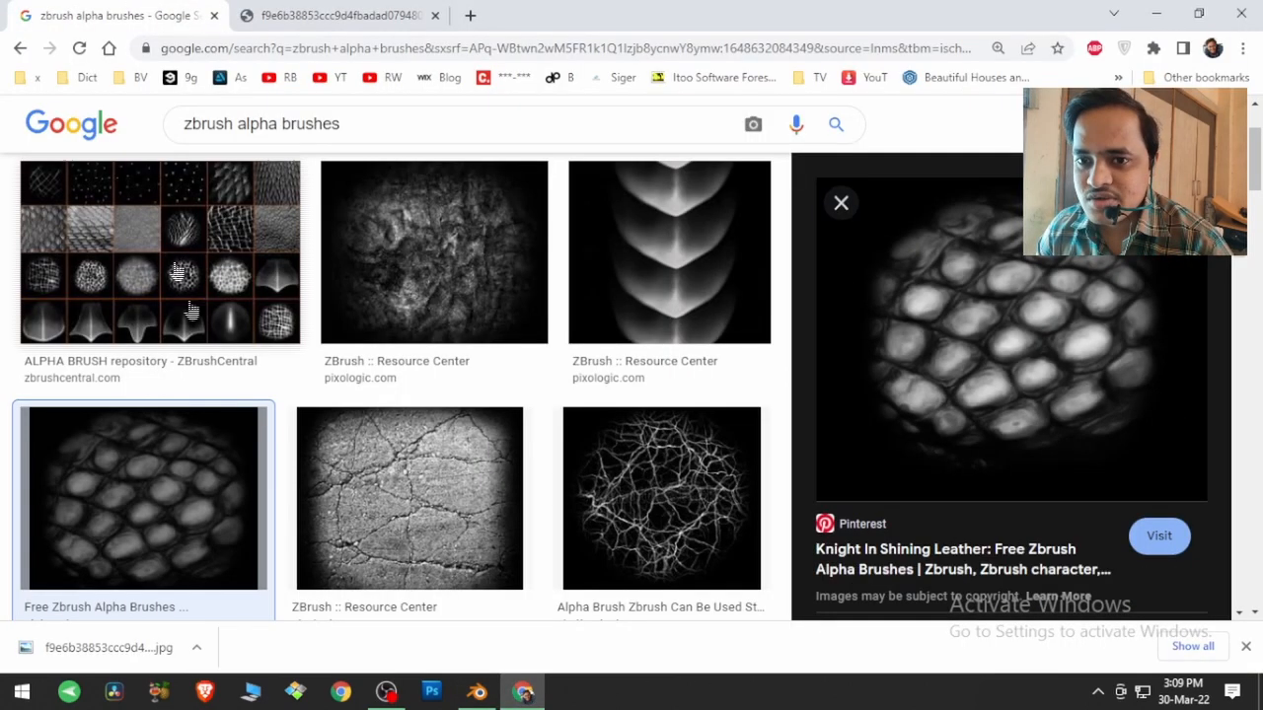
pyautogui.scroll(2, 195, 301)
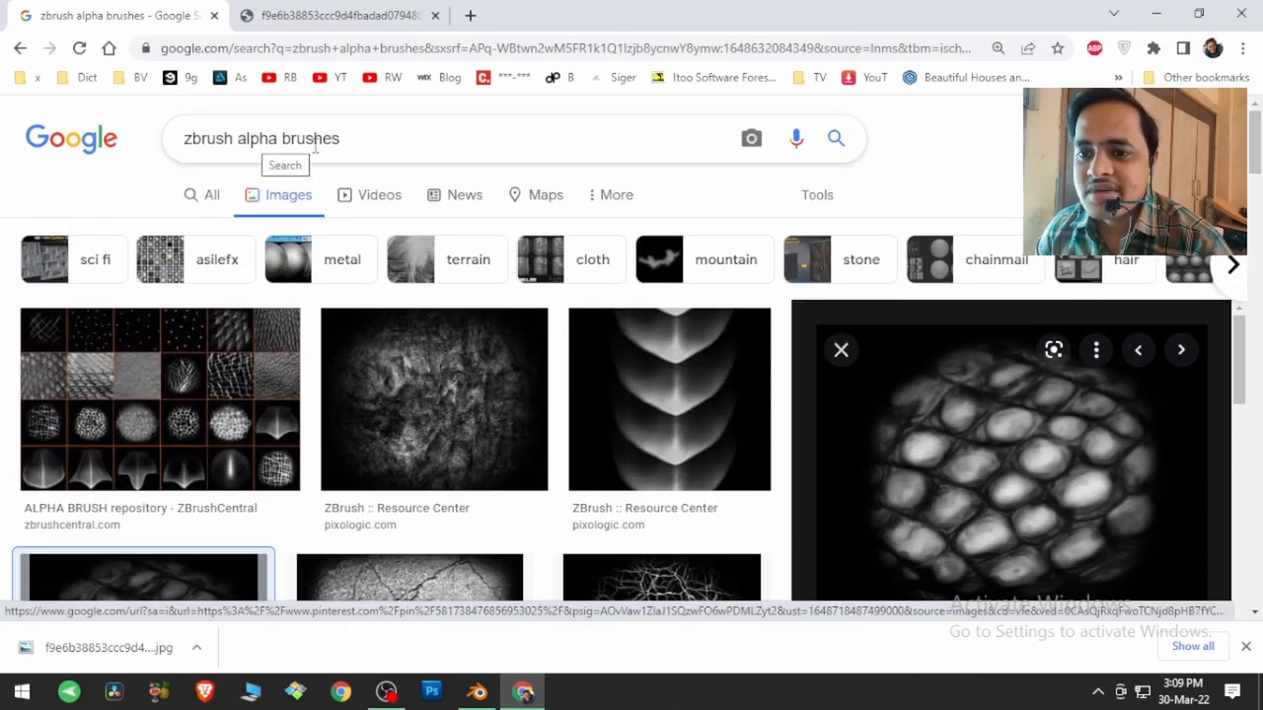
pyautogui.scroll(-4, 481, 393)
pyautogui.scroll(-3, 483, 393)
pyautogui.scroll(7, 481, 395)
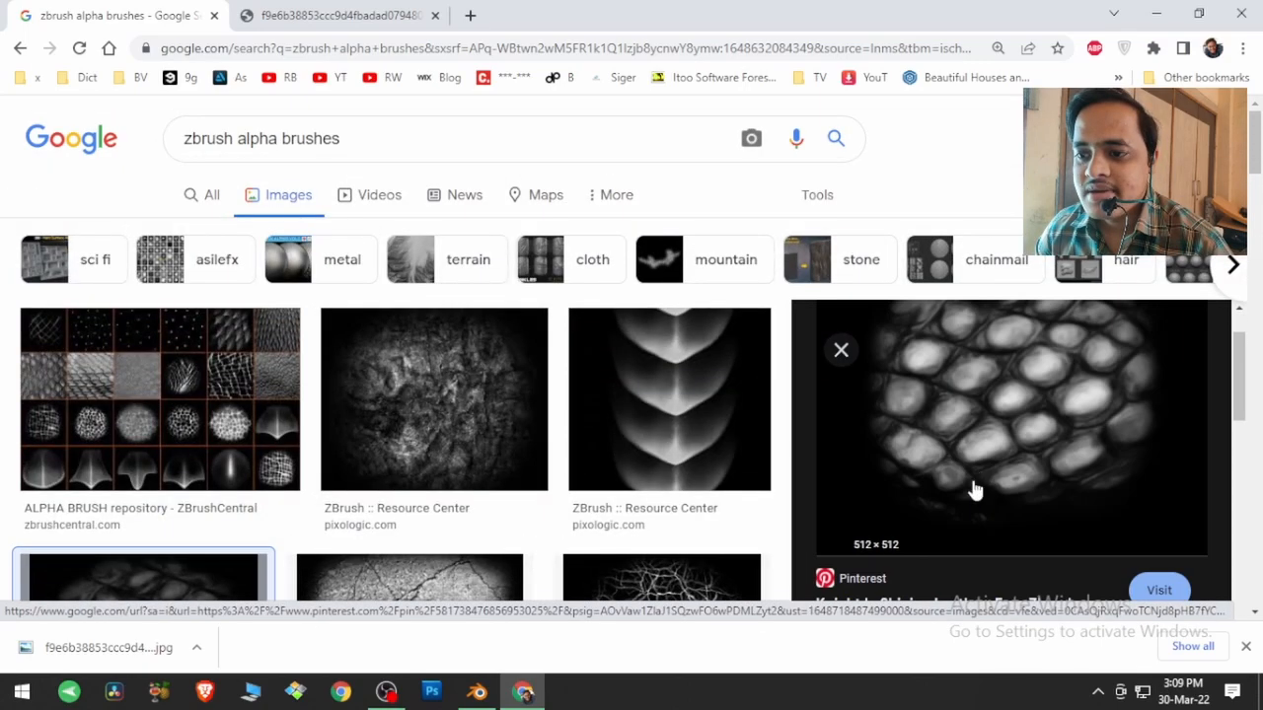
pyautogui.rightClick(974, 449)
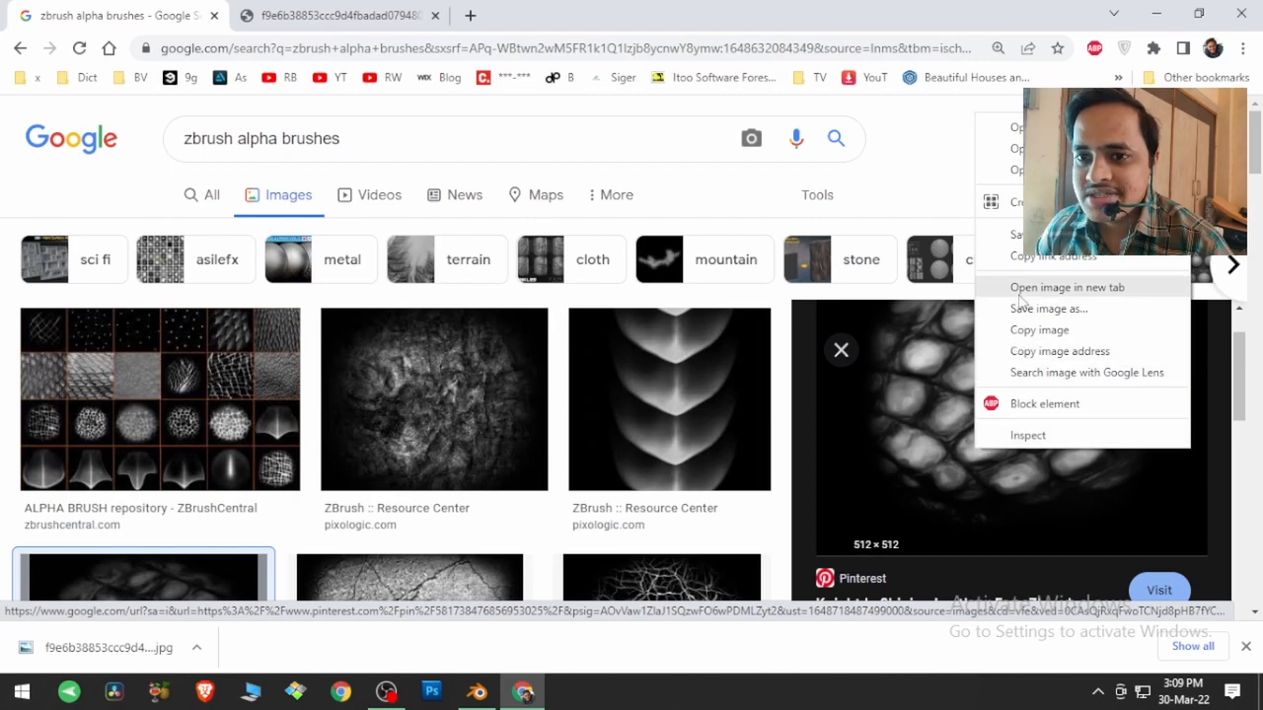
pyautogui.click(393, 16)
pyautogui.rightClick(588, 298)
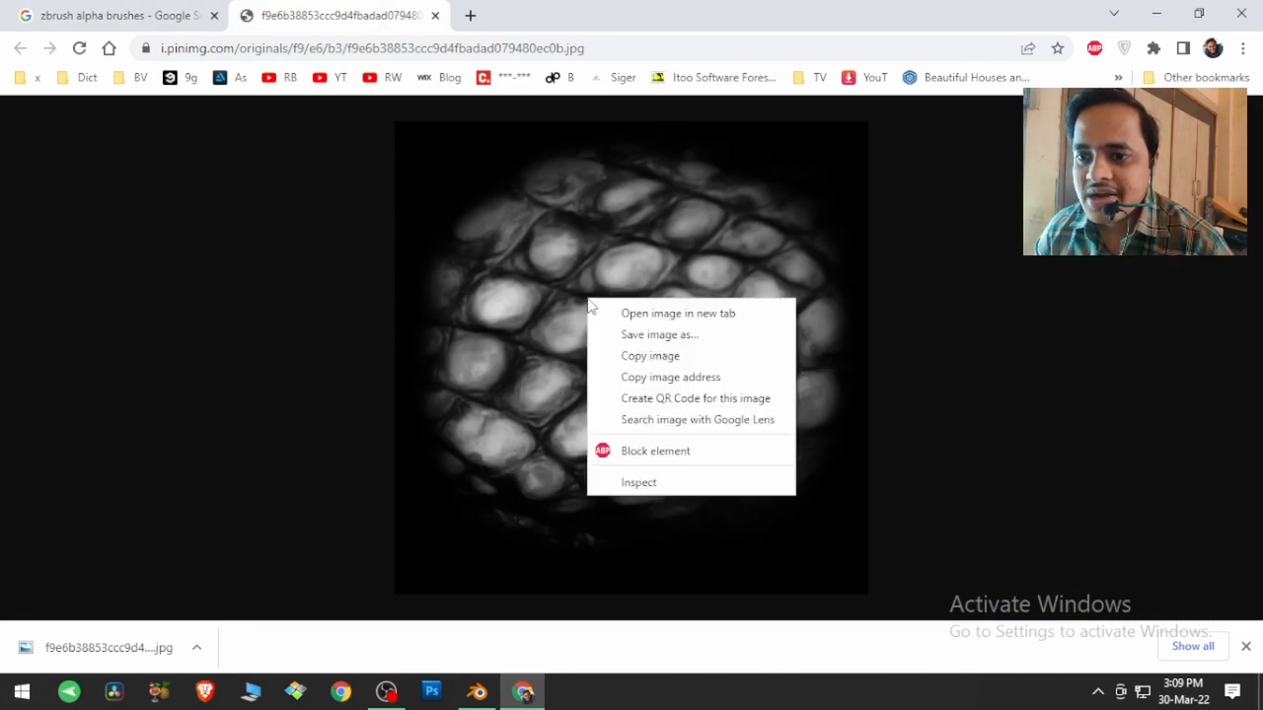
pyautogui.click(537, 321)
pyautogui.click(479, 692)
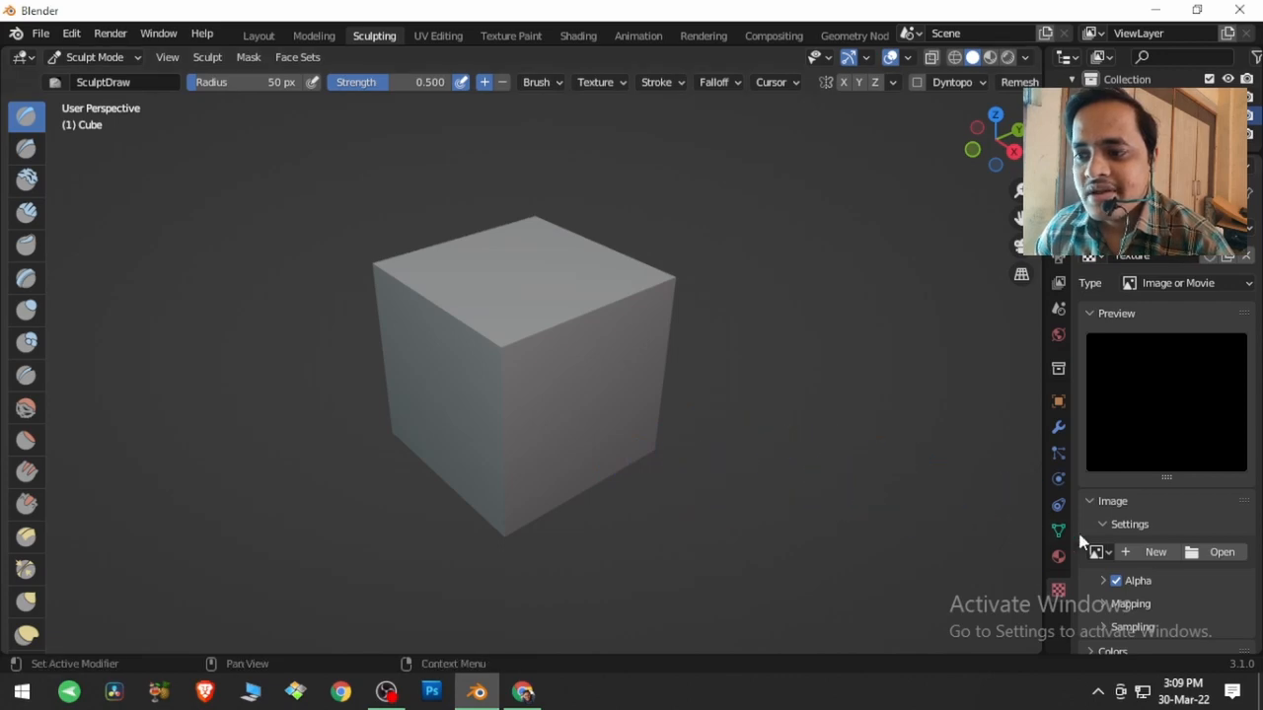
# Step: Load f9e6b38853ccc9d4fbadad079480ec0b.jpg from the Desktop folder as the brush texture's image
pyautogui.click(1216, 555)
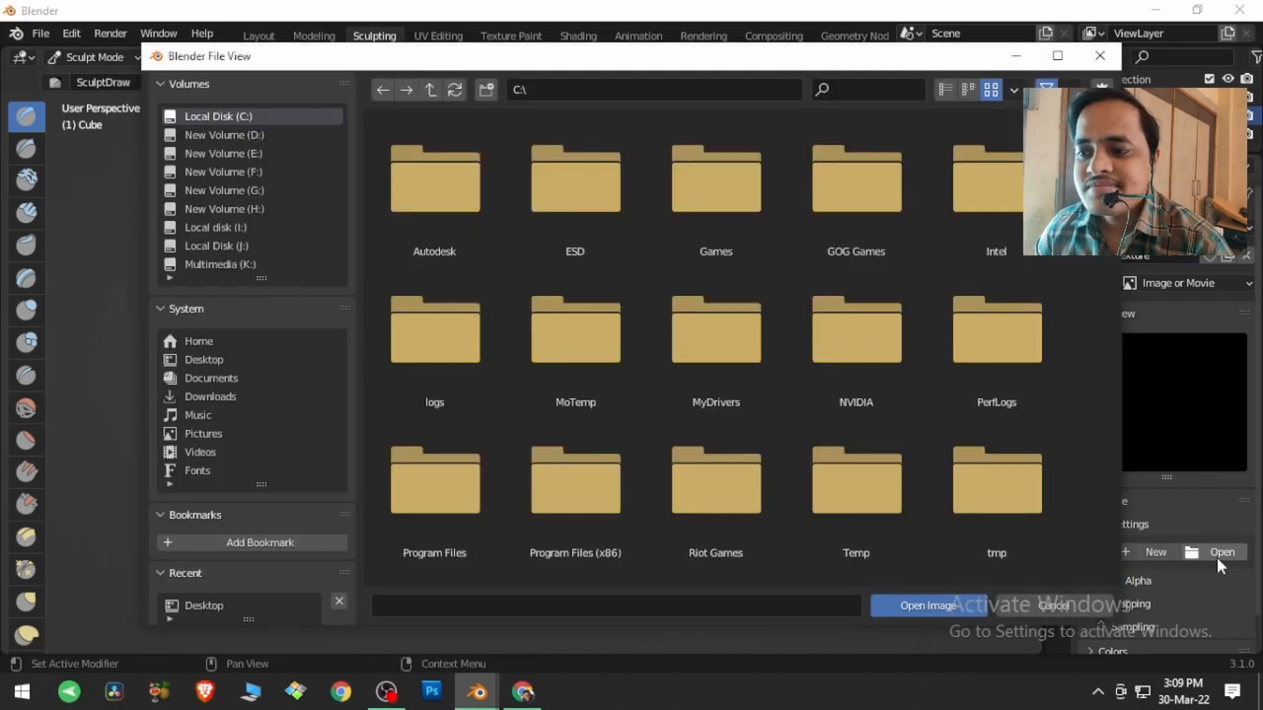
pyautogui.click(179, 363)
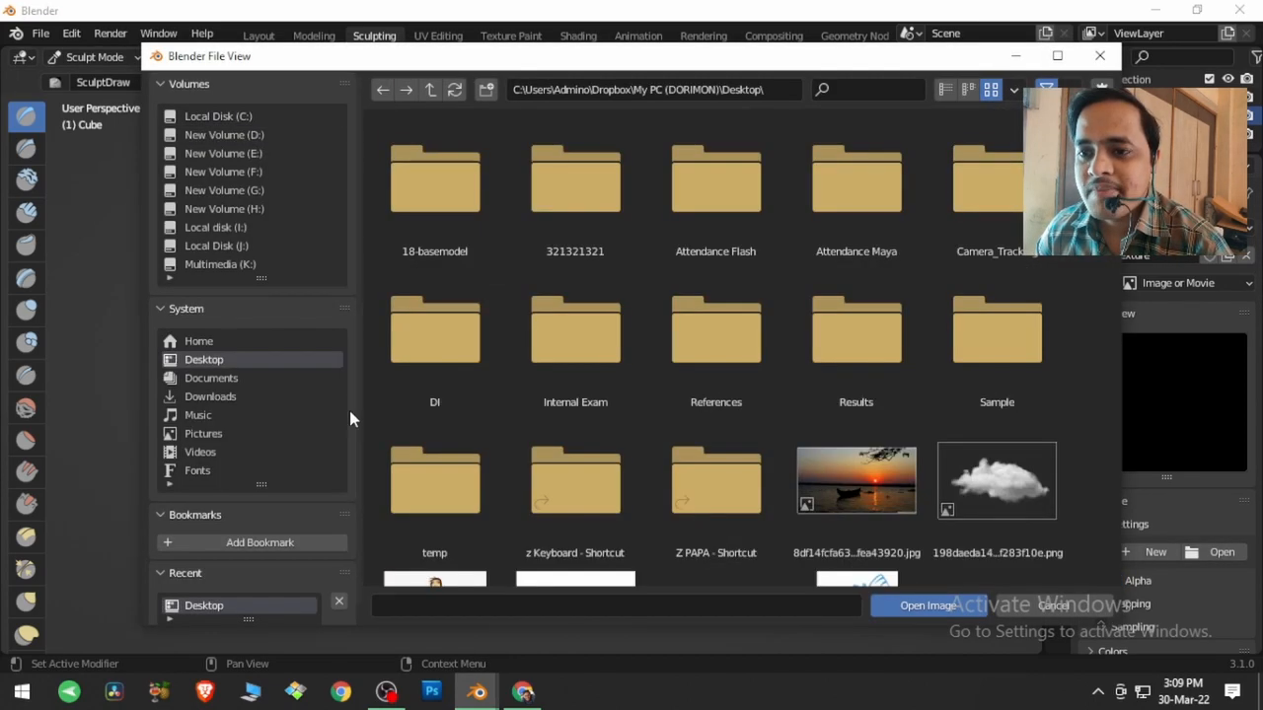
pyautogui.scroll(-10, 635, 419)
pyautogui.scroll(-3, 633, 419)
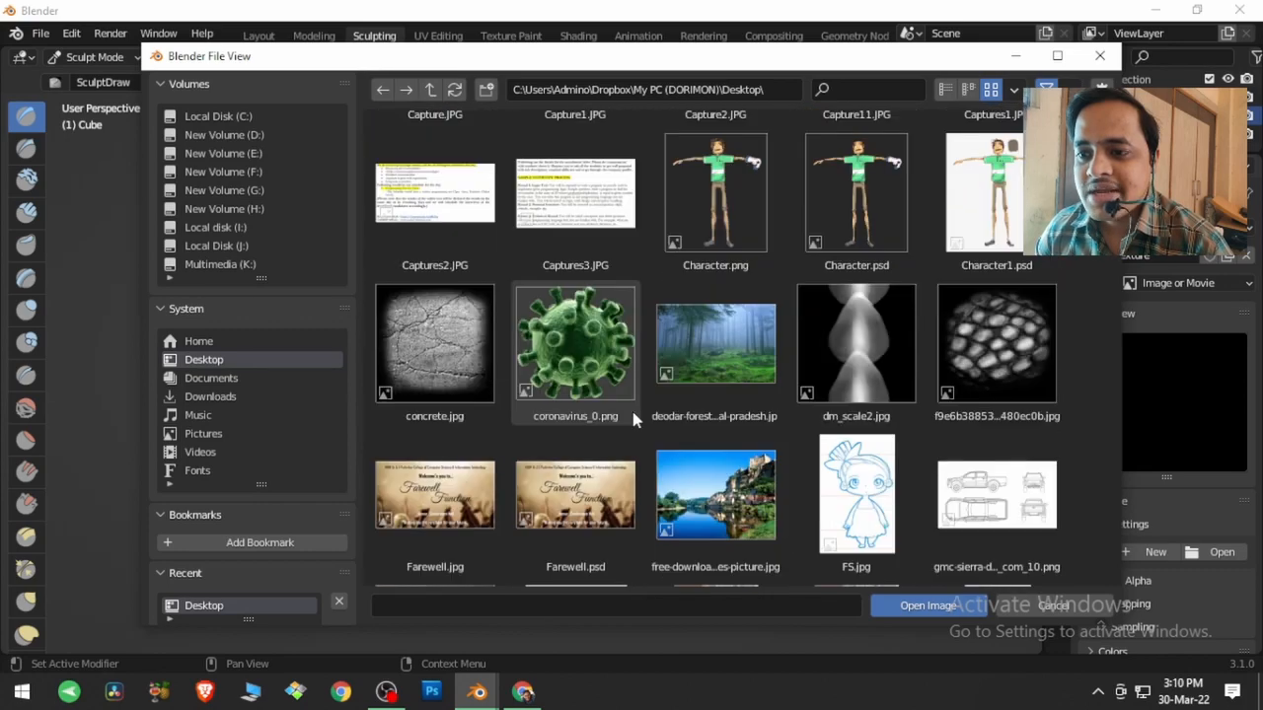
pyautogui.click(980, 350)
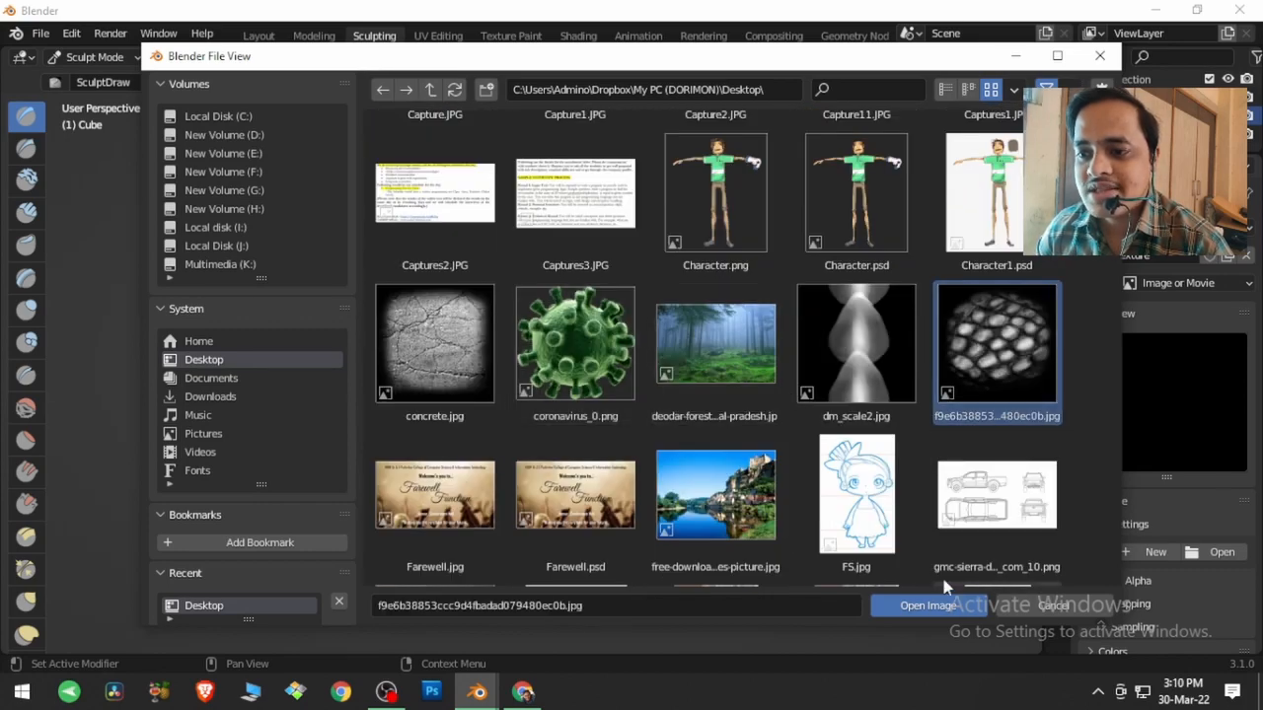
pyautogui.click(926, 606)
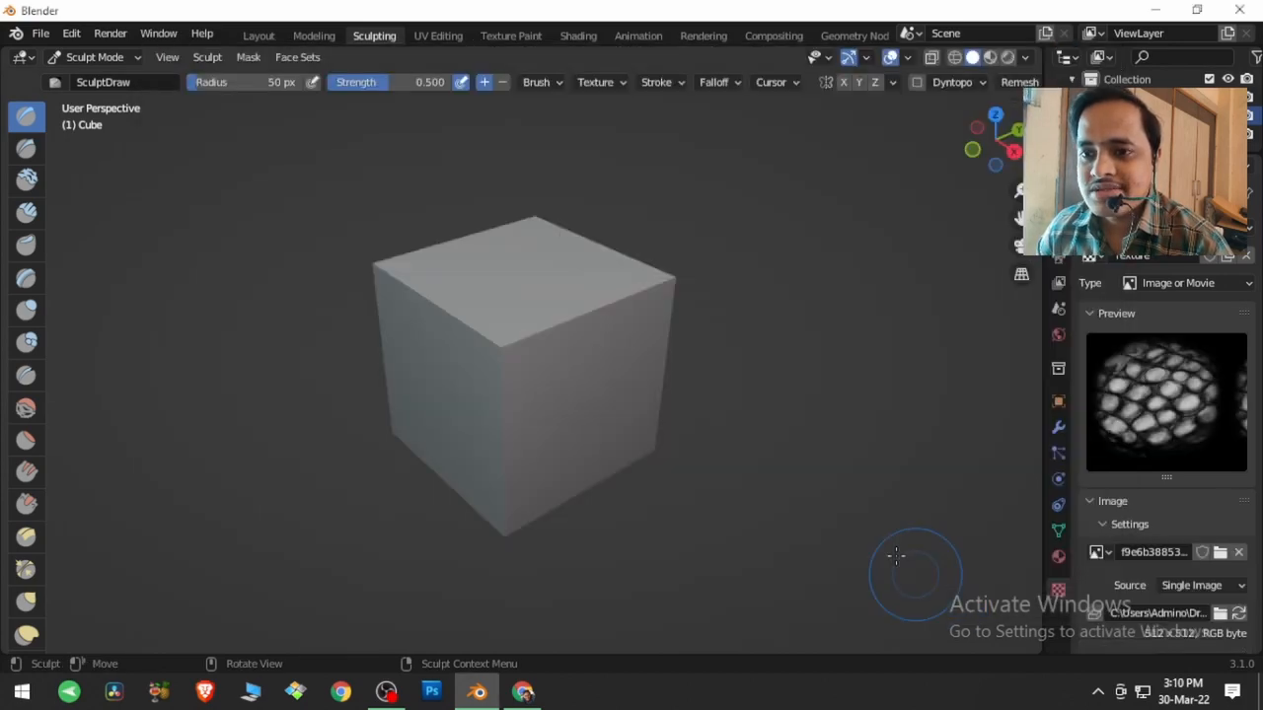
# Step: Try sculpting one side face of the cube with the scale texture in Tiled mapping, and undo the stroke
pyautogui.click(594, 85)
pyautogui.click(521, 117)
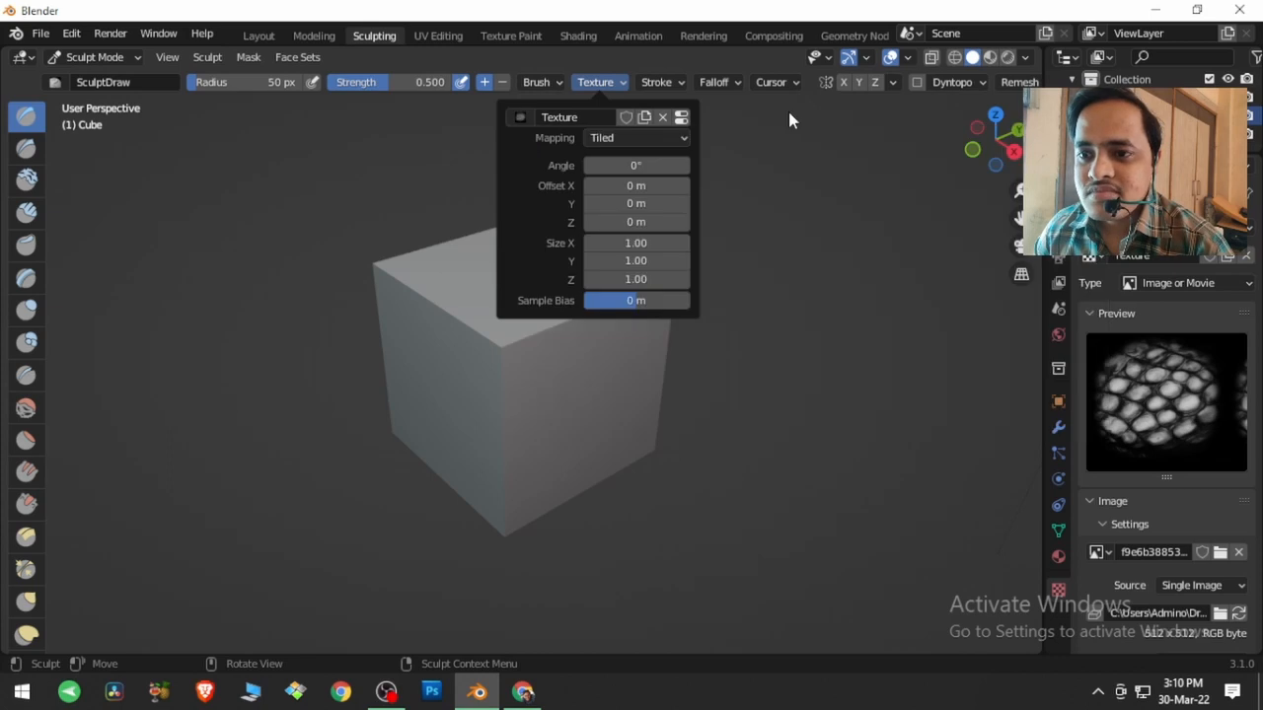
pyautogui.moveTo(594, 397); pyautogui.dragTo(567, 369, button='middle')
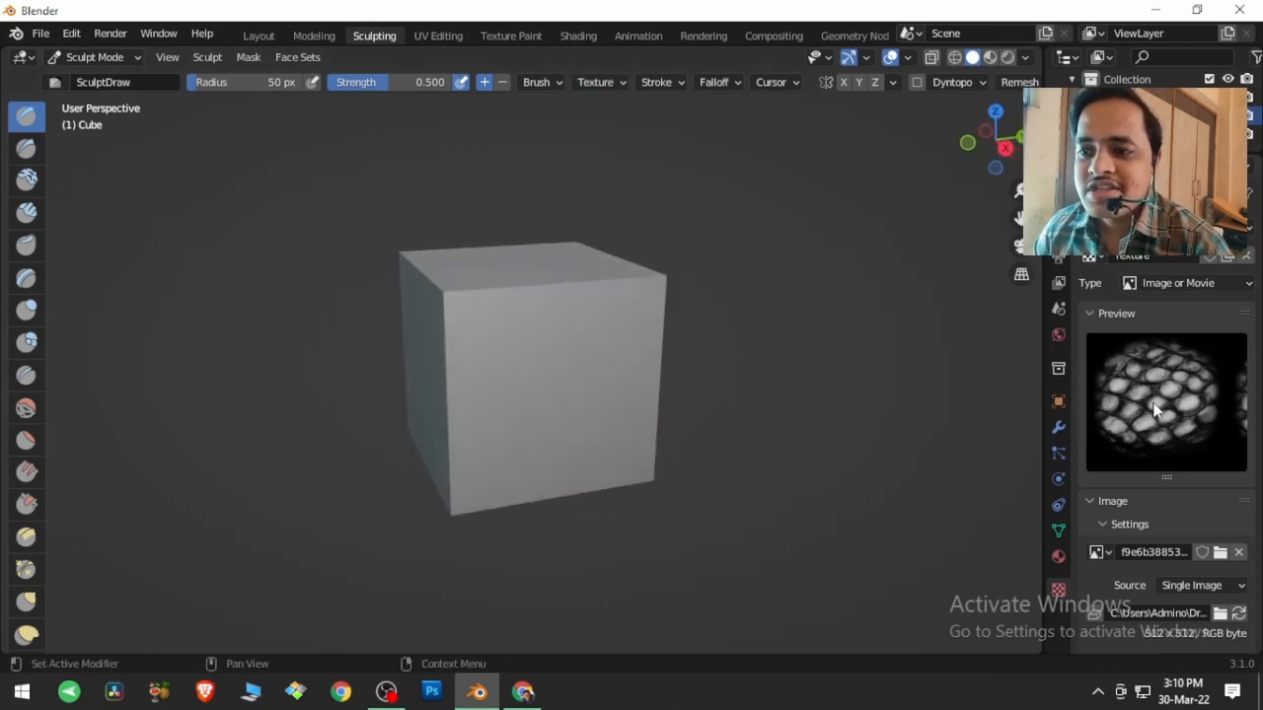
pyautogui.moveTo(549, 371)
pyautogui.mouseDown()
pyautogui.moveTo(541, 363)
pyautogui.moveTo(547, 385)
pyautogui.moveTo(557, 367)
pyautogui.moveTo(615, 350)
pyautogui.moveTo(643, 308)
pyautogui.moveTo(649, 412)
pyautogui.moveTo(622, 469)
pyautogui.moveTo(504, 483)
pyautogui.moveTo(470, 451)
pyautogui.moveTo(483, 301)
pyautogui.moveTo(604, 302)
pyautogui.mouseUp()
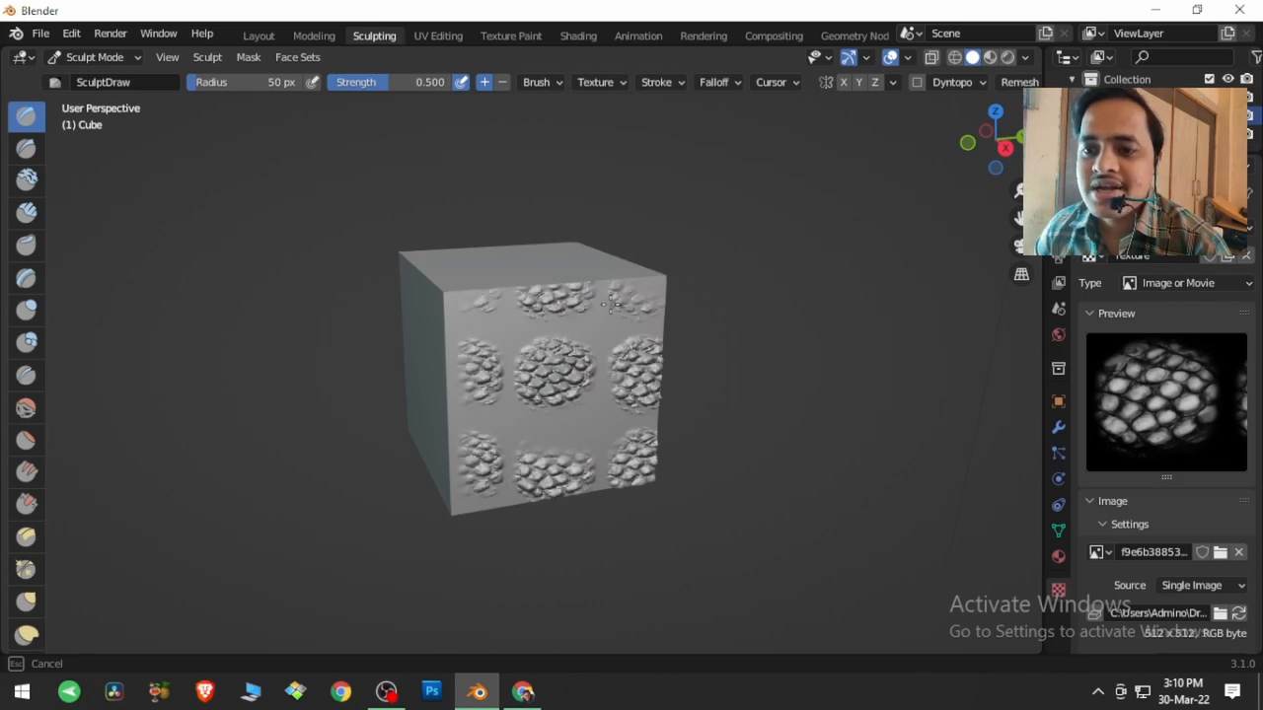
pyautogui.hotkey('ctrl', 'z')
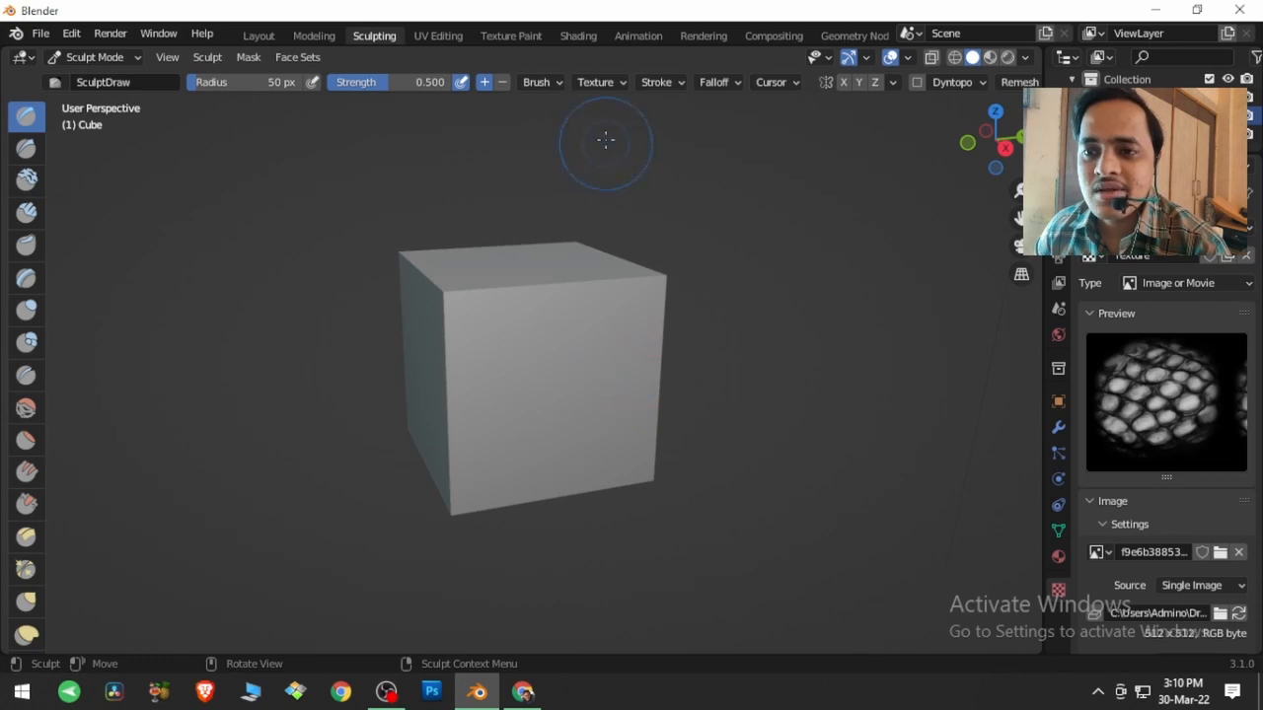
# Step: Set the brush texture's mapping to Area Plane and sculpt the scale pattern across the cube's front face
pyautogui.click(597, 82)
pyautogui.click(641, 139)
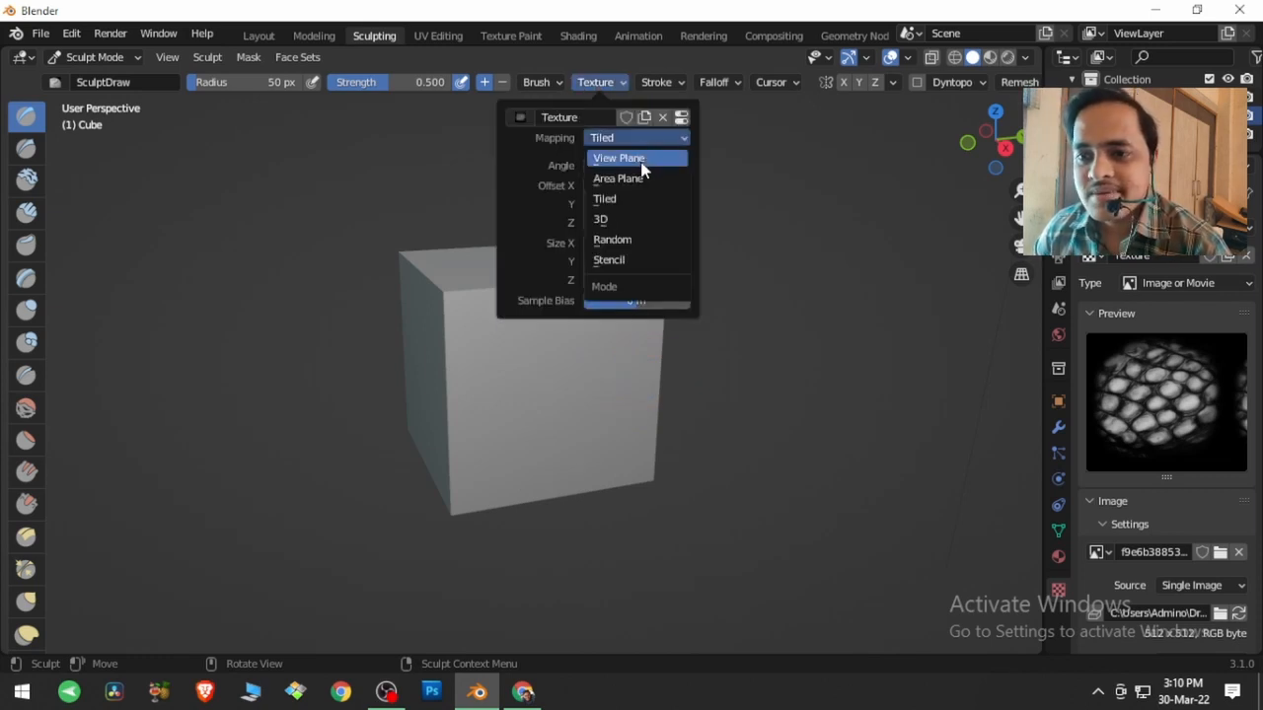
pyautogui.click(639, 180)
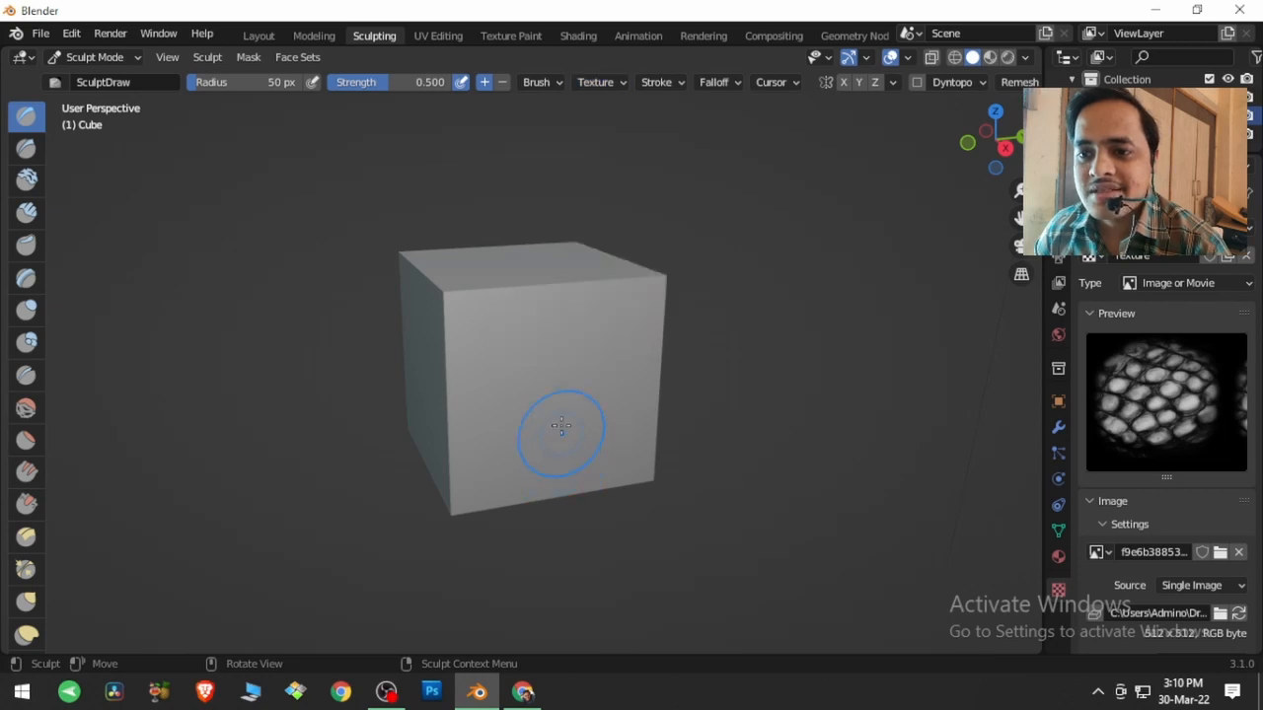
pyautogui.moveTo(556, 386)
pyautogui.mouseDown()
pyautogui.moveTo(559, 373)
pyautogui.moveTo(610, 385)
pyautogui.moveTo(552, 409)
pyautogui.moveTo(567, 350)
pyautogui.moveTo(611, 400)
pyautogui.moveTo(545, 445)
pyautogui.moveTo(489, 395)
pyautogui.moveTo(489, 353)
pyautogui.mouseUp()
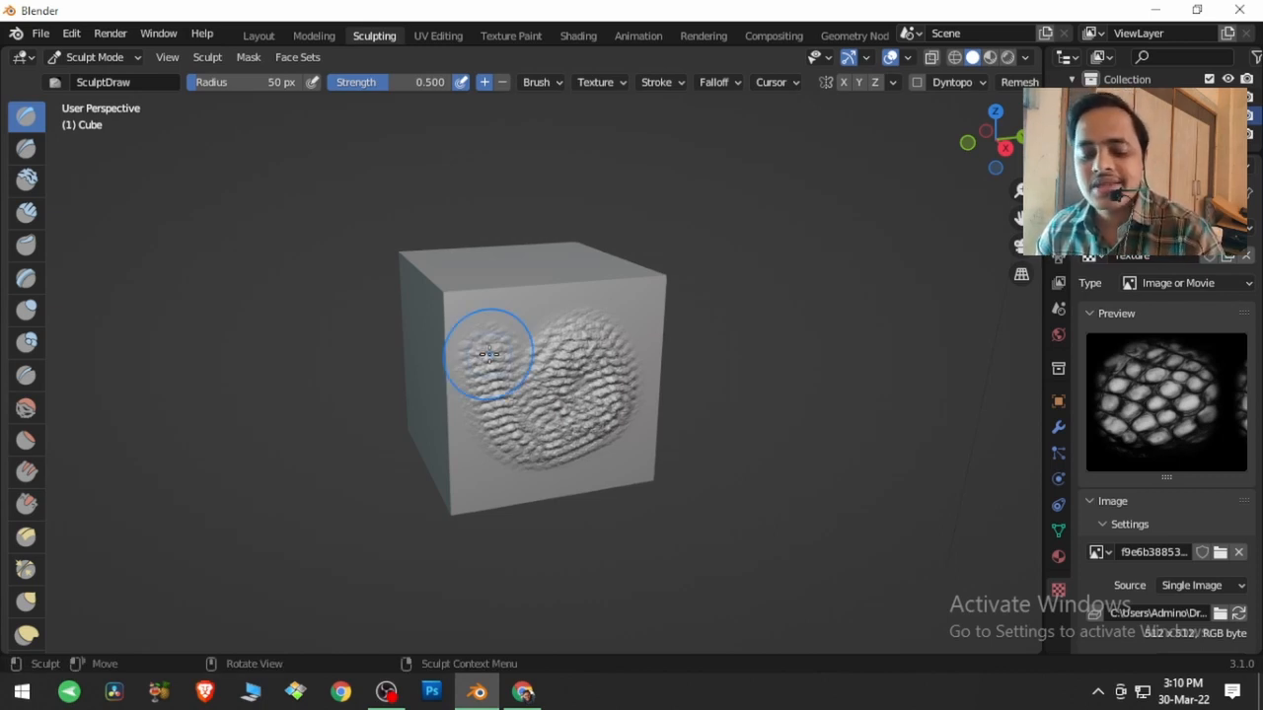
# Step: Undo the scale strokes on the cube's front face and set the brush's stroke method to Anchored
pyautogui.hotkey('ctrl', 'z')
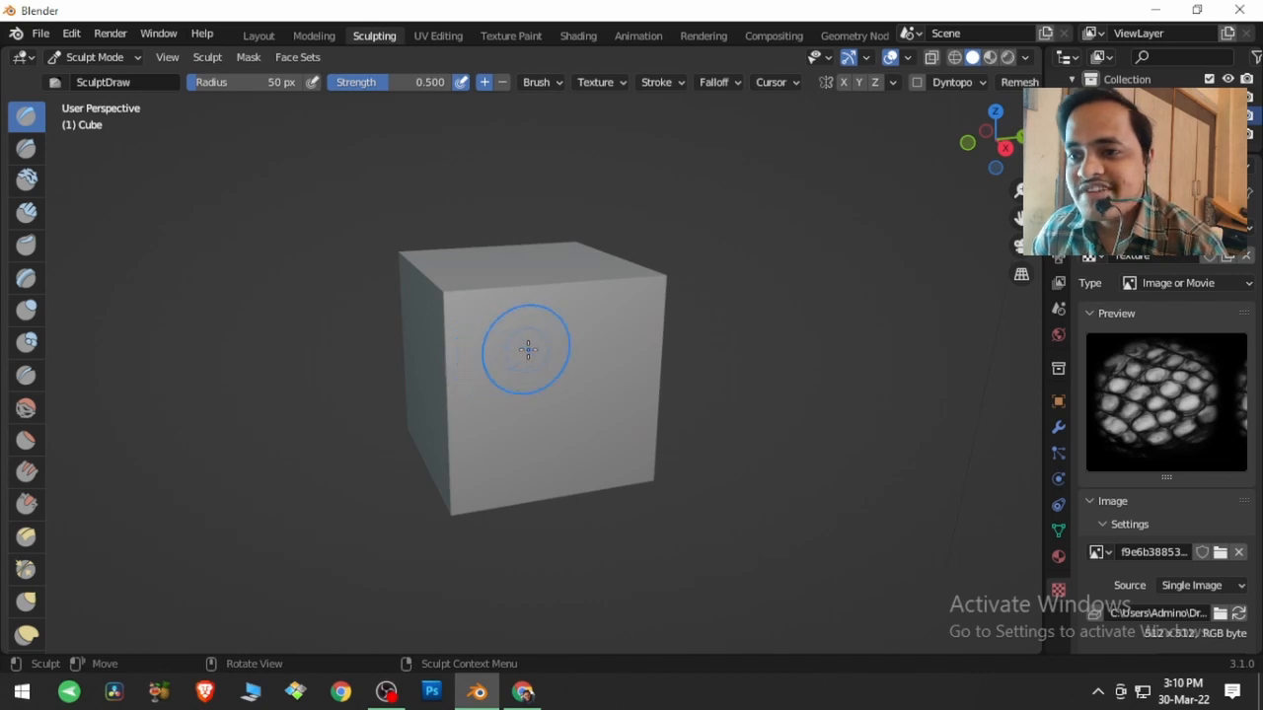
pyautogui.click(670, 87)
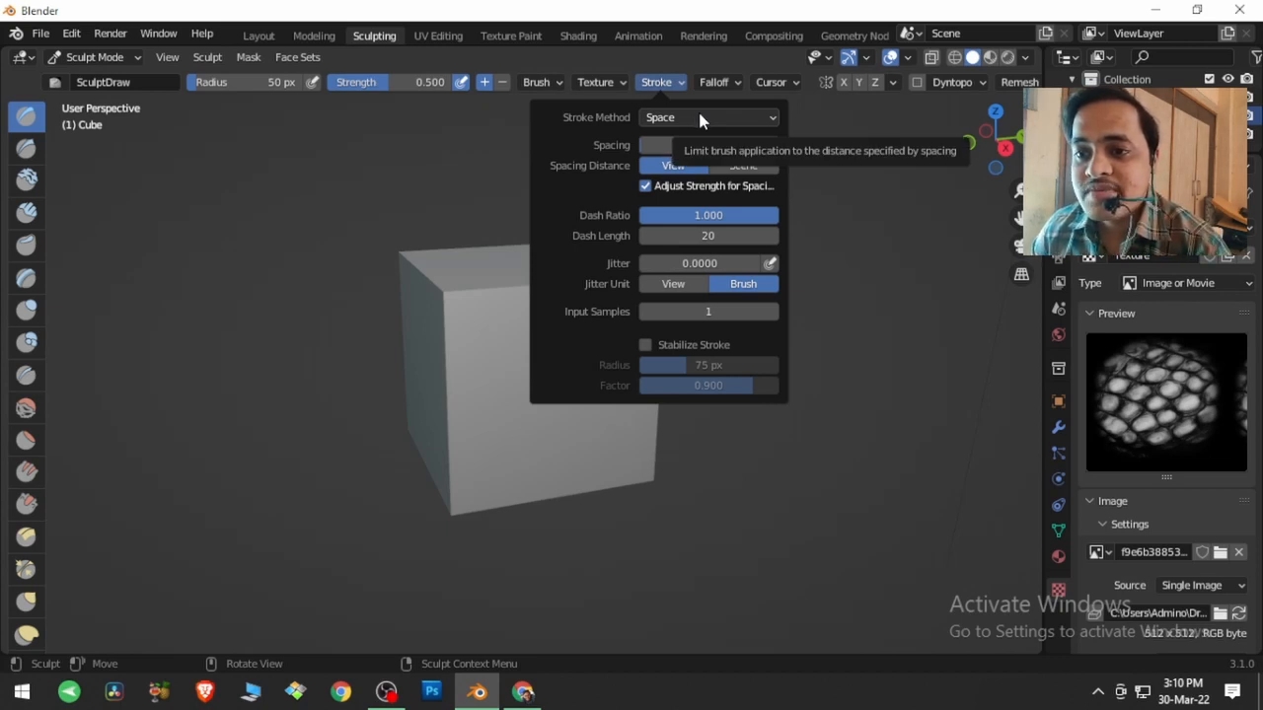
pyautogui.click(700, 119)
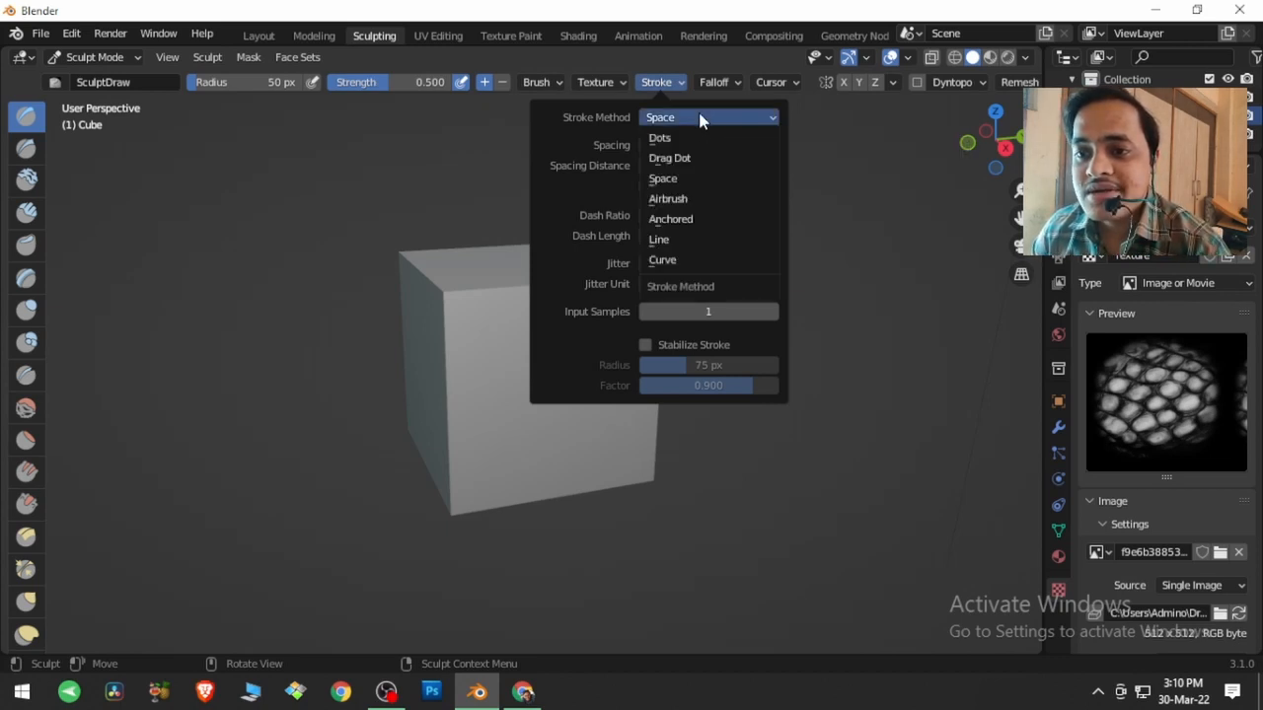
pyautogui.click(704, 219)
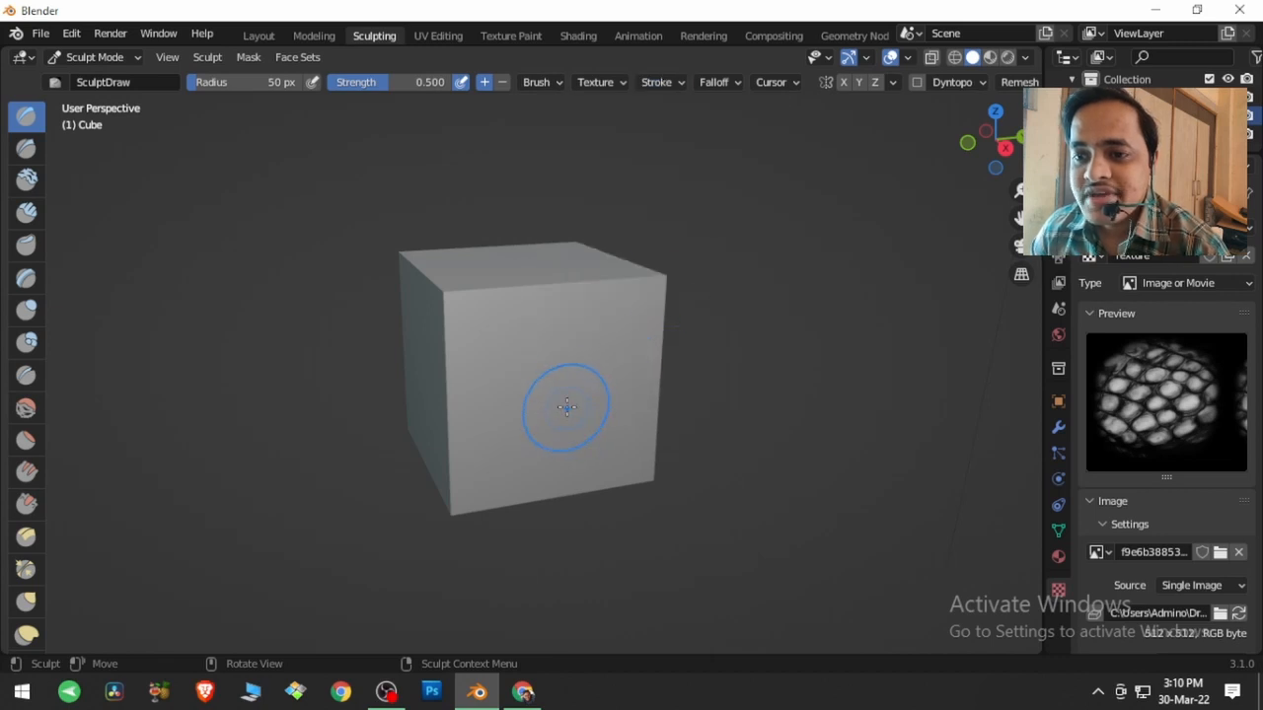
# Step: Stamp one large scale pattern outward from the centre of the cube's front face and inspect its relief from the side
pyautogui.moveTo(560, 385)
pyautogui.mouseDown()
pyautogui.moveTo(636, 461)
pyautogui.moveTo(542, 504)
pyautogui.moveTo(570, 507)
pyautogui.moveTo(554, 505)
pyautogui.moveTo(550, 522)
pyautogui.mouseUp()
pyautogui.moveTo(564, 465); pyautogui.dragTo(719, 444, button='middle')
pyautogui.moveTo(718, 444)
pyautogui.mouseDown(button='middle')
pyautogui.moveTo(651, 446)
pyautogui.moveTo(627, 414)
pyautogui.mouseUp(button='middle')
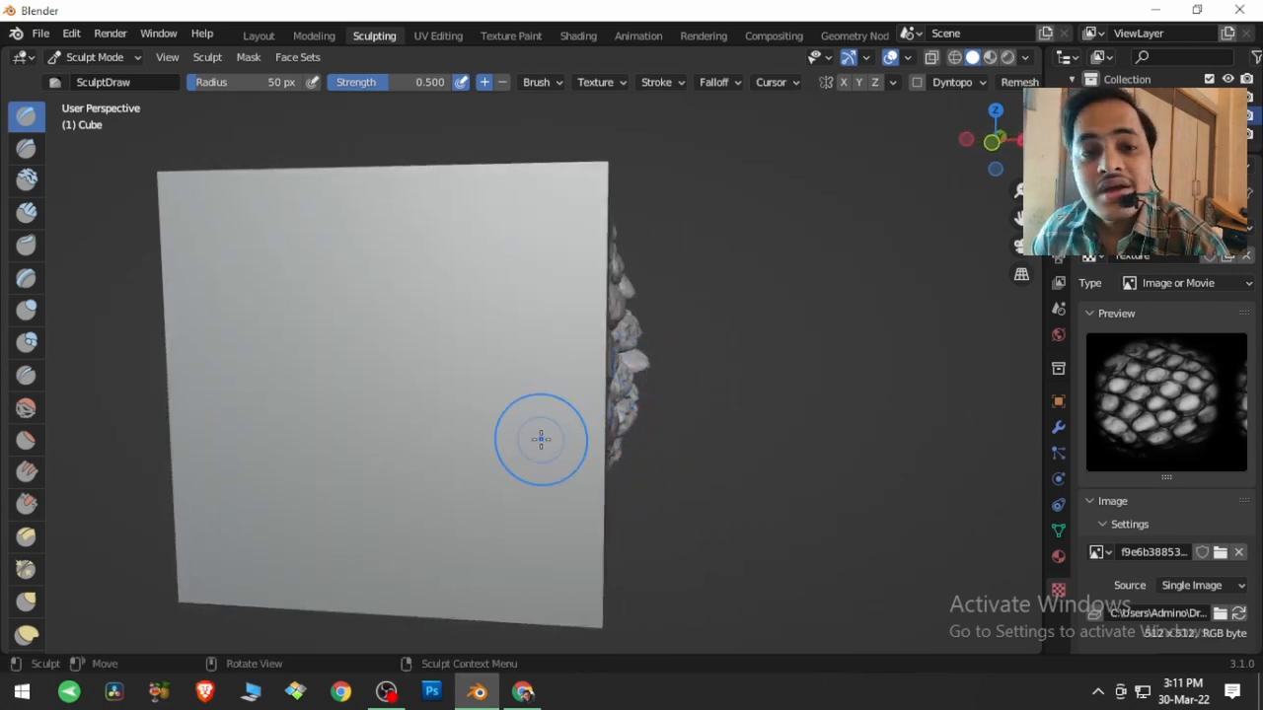
pyautogui.moveTo(541, 438)
pyautogui.mouseDown(button='middle')
pyautogui.moveTo(480, 464)
pyautogui.moveTo(441, 367)
pyautogui.mouseUp(button='middle')
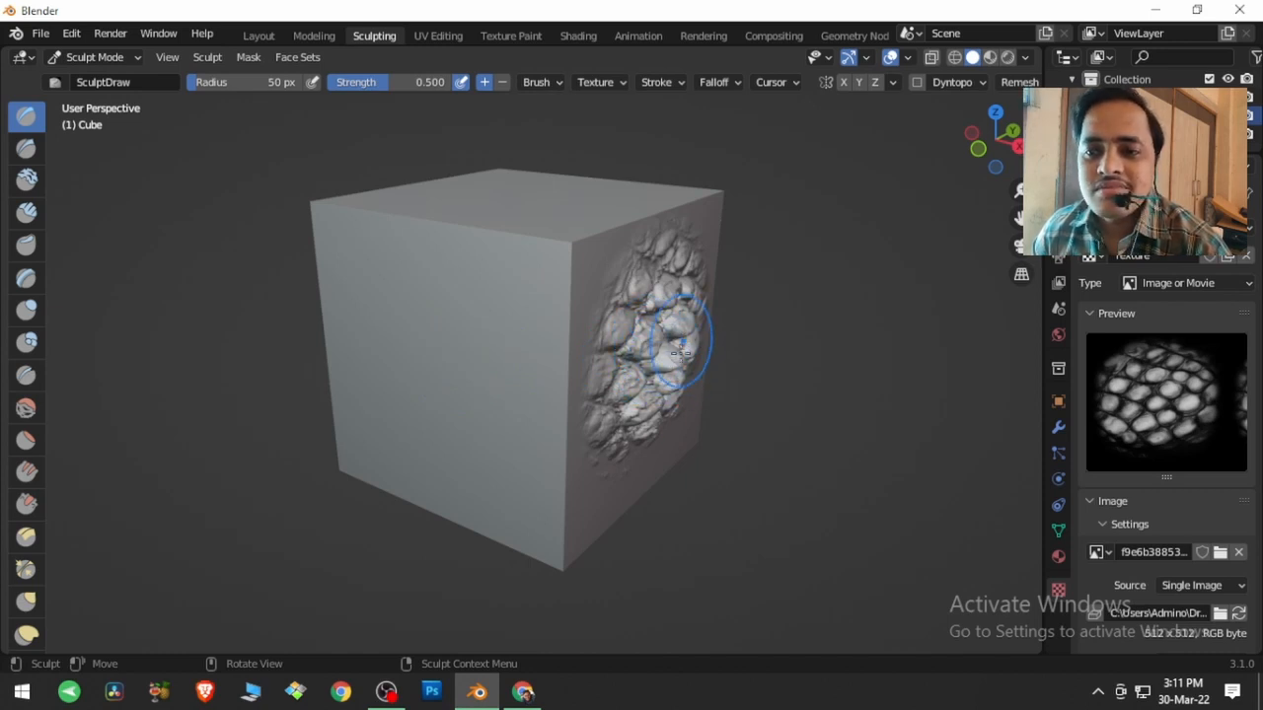
# Step: Lower the brush strength to 0.206 and stamp a large scale pattern on the adjacent blank side face
pyautogui.press('shift')
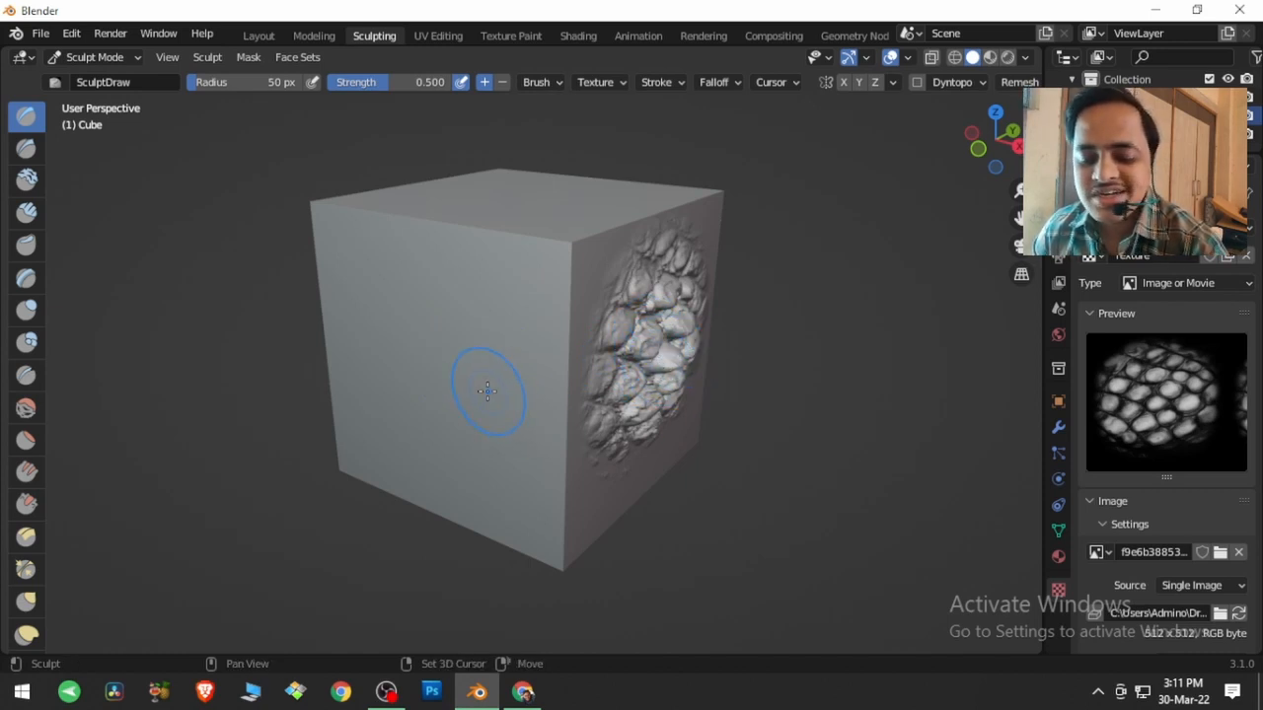
pyautogui.hotkey('shift', 'f')
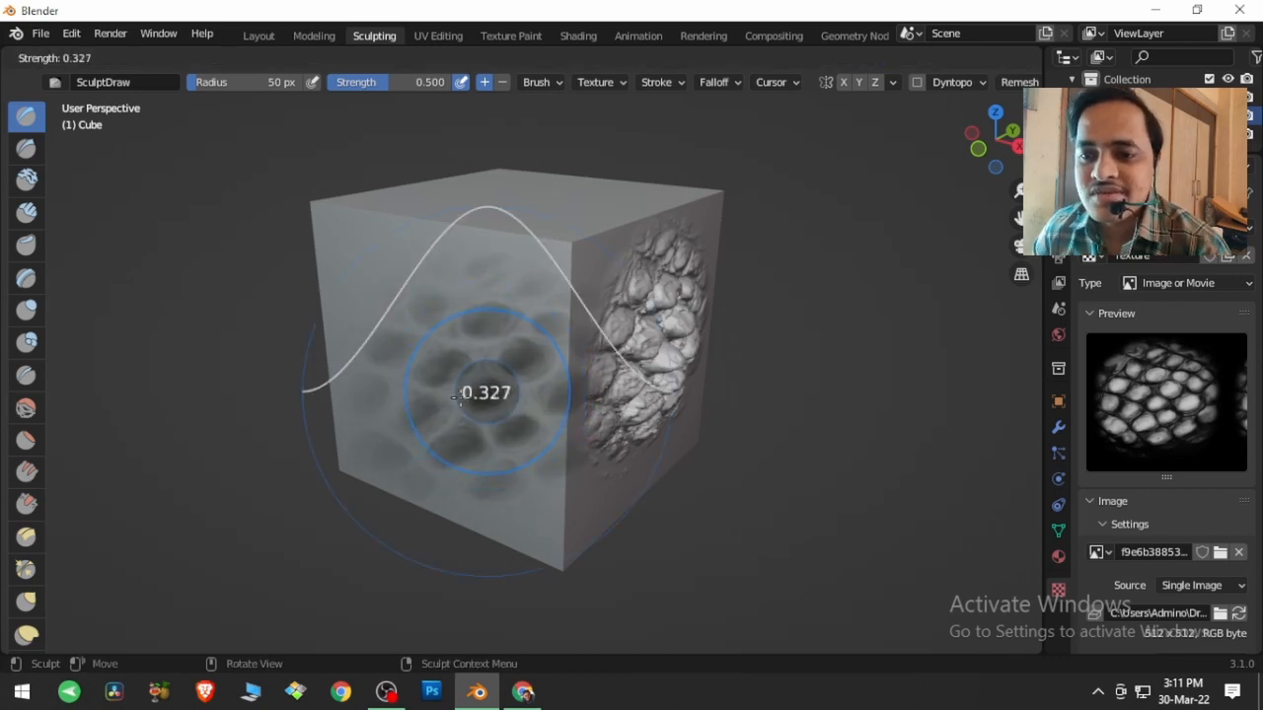
pyautogui.click(441, 403)
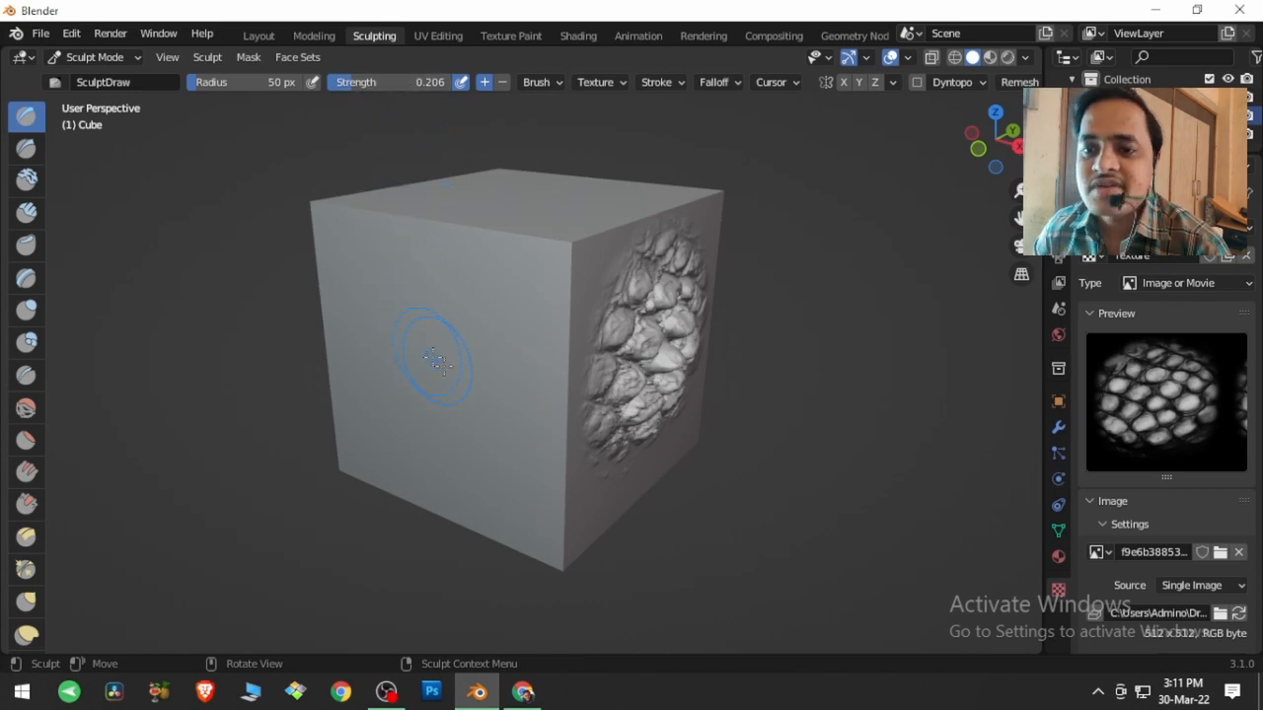
pyautogui.moveTo(432, 377); pyautogui.dragTo(513, 517)
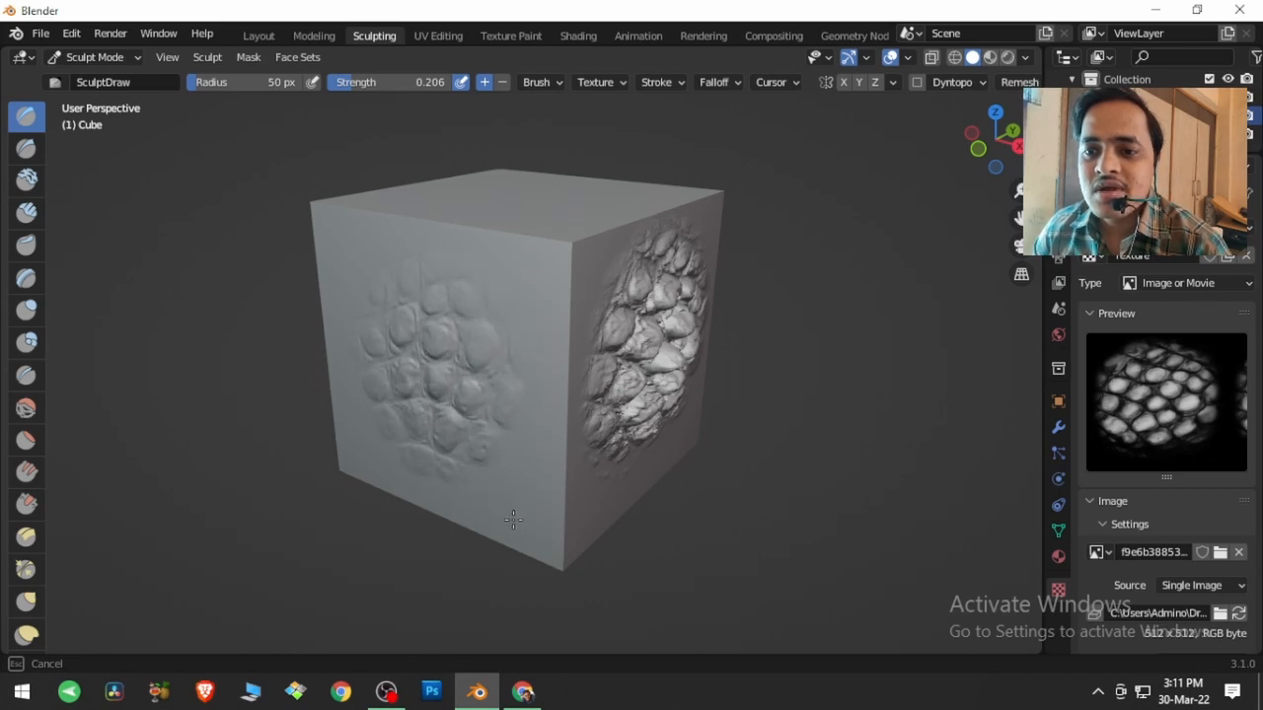
# Step: Stamp a large scale pattern across the cube's top face at the same brush strength
pyautogui.moveTo(516, 471); pyautogui.dragTo(495, 498, button='middle')
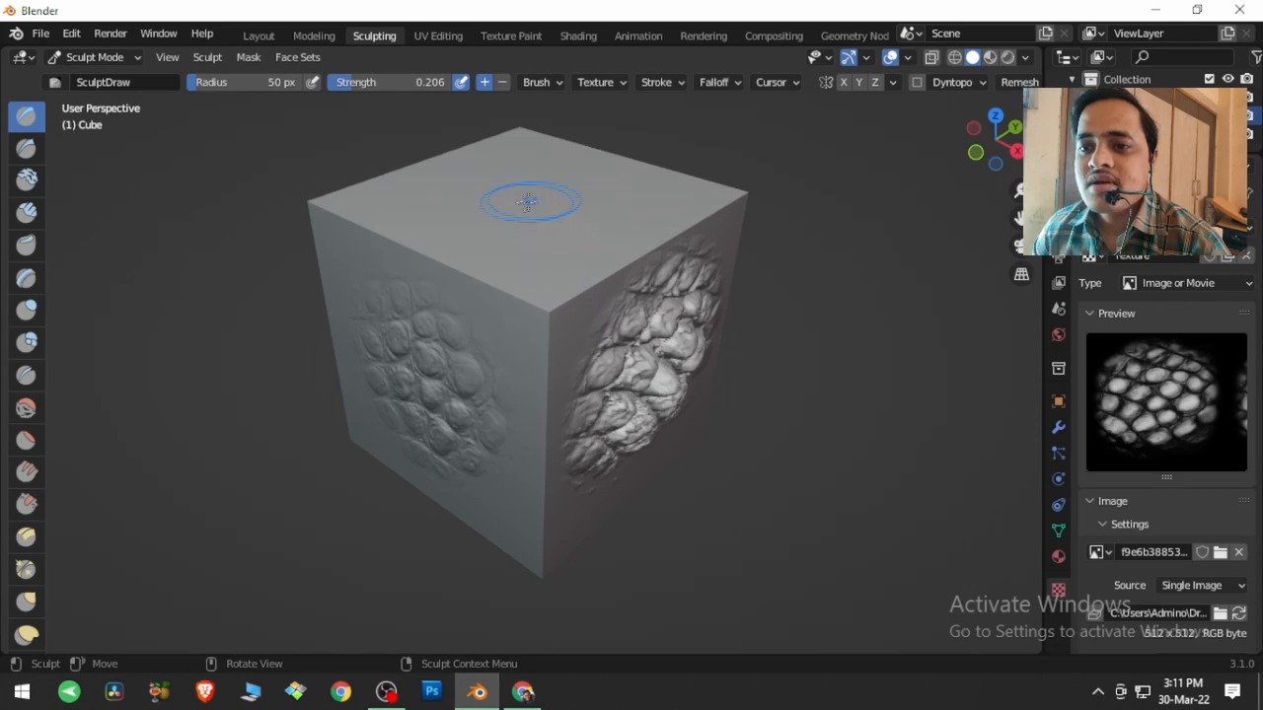
pyautogui.moveTo(524, 197); pyautogui.dragTo(703, 314)
pyautogui.moveTo(702, 314); pyautogui.dragTo(624, 369, button='middle')
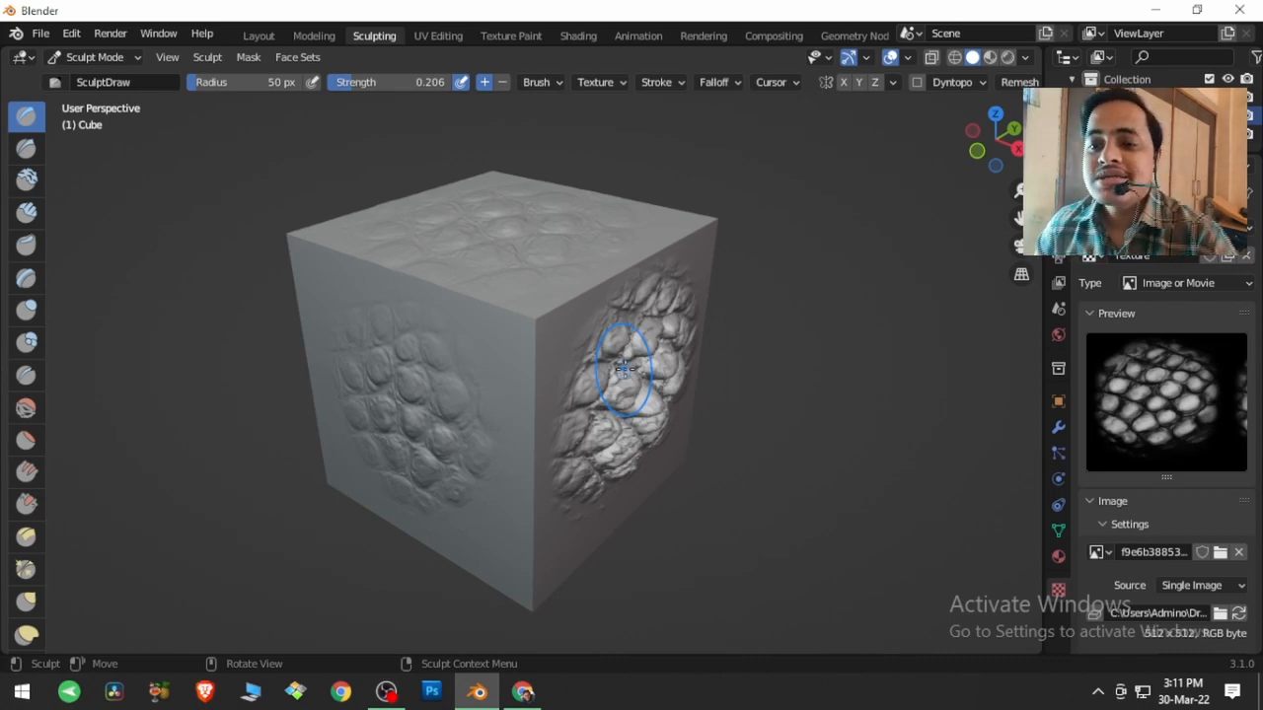
# Step: Switch to Object Mode and add a new cube mesh in the same place as the sculpted cube
pyautogui.click(132, 59)
pyautogui.click(128, 76)
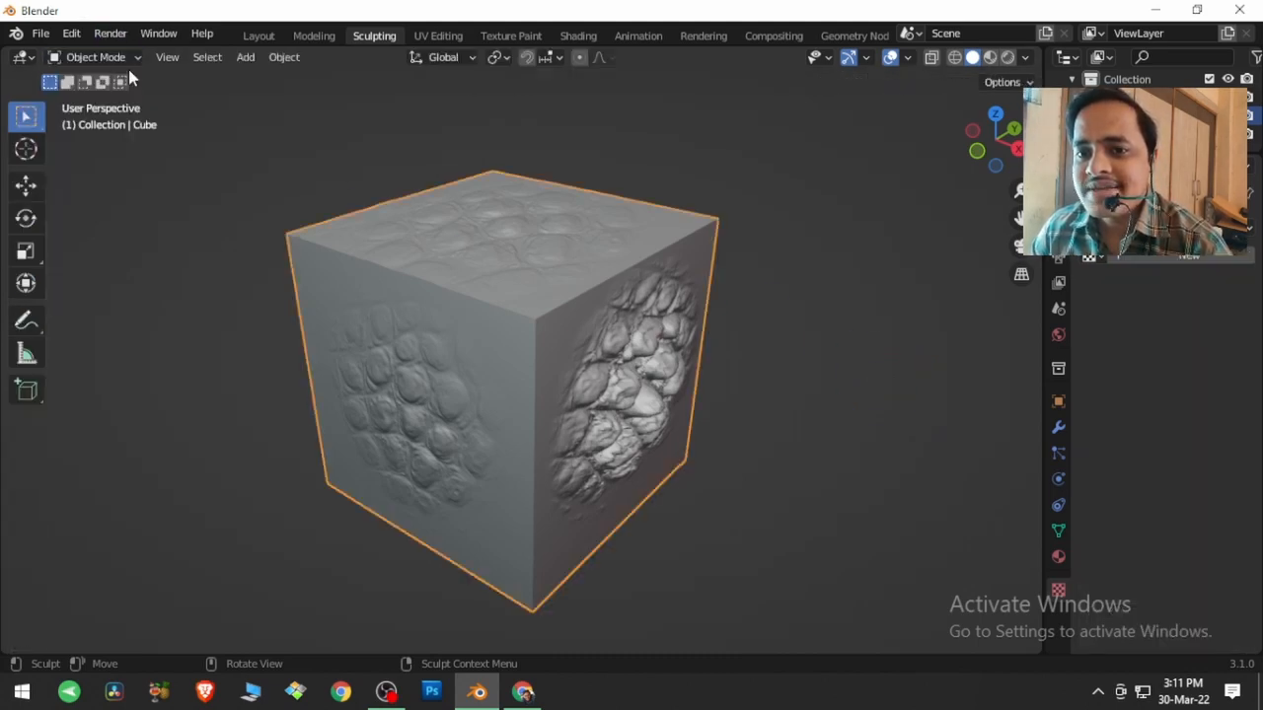
pyautogui.click(245, 57)
pyautogui.moveTo(286, 78)
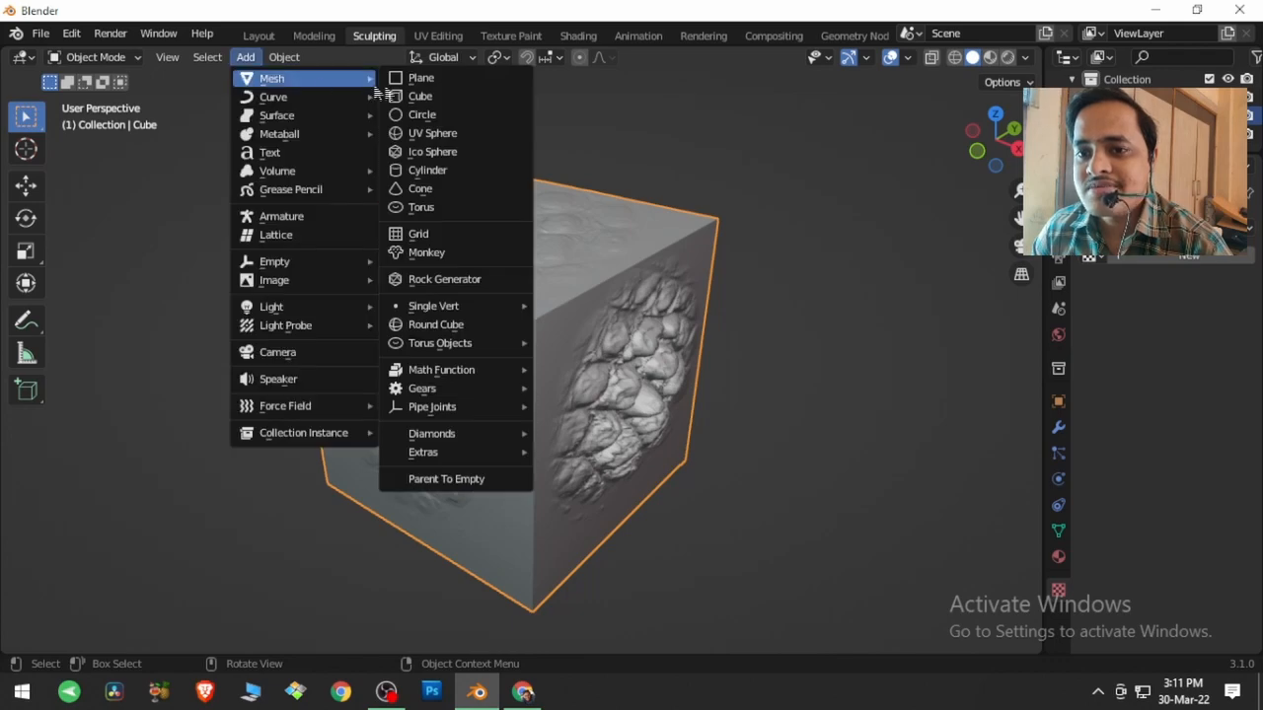
pyautogui.click(410, 97)
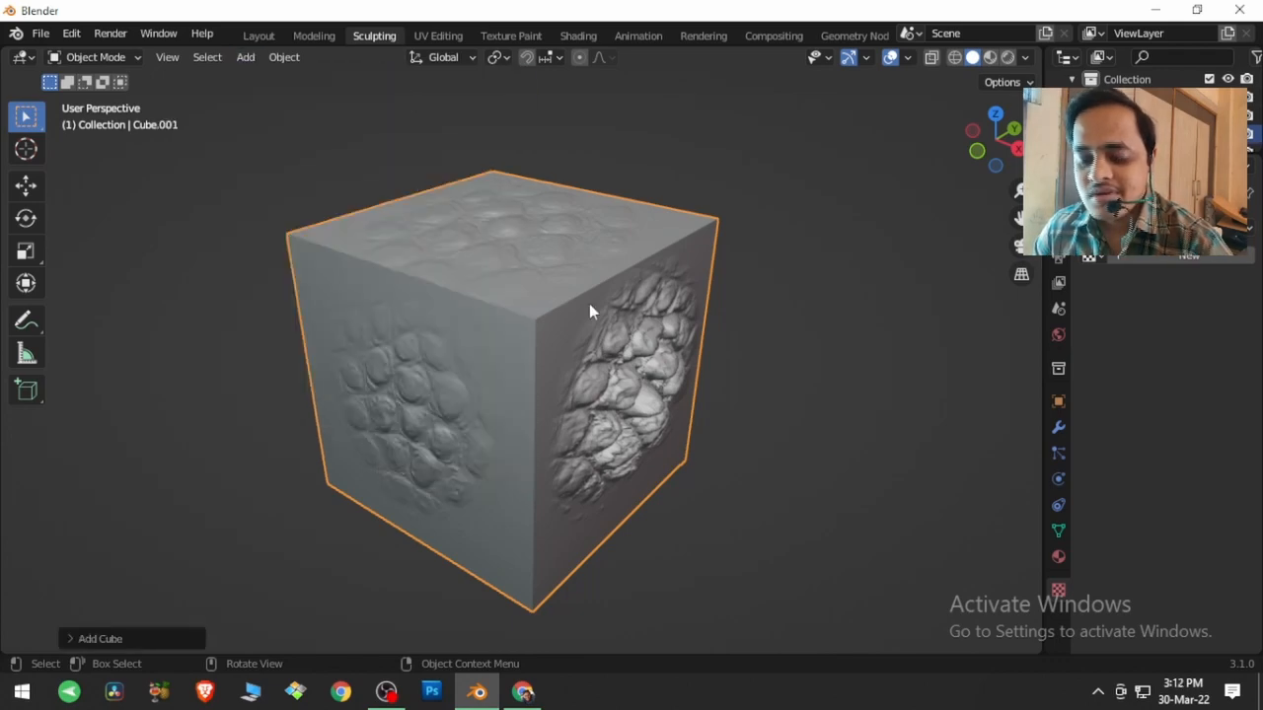
pyautogui.press('g')
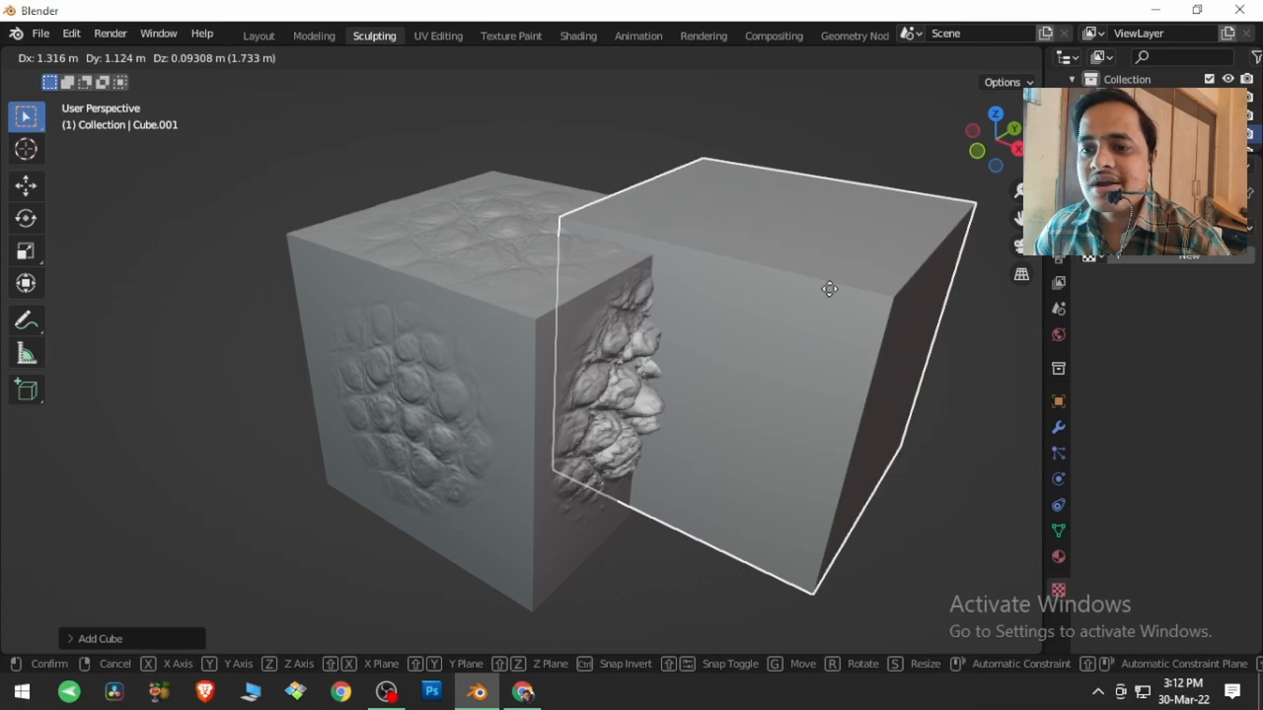
pyautogui.press('Escape')
pyautogui.hotkey('ctrl', 'z')
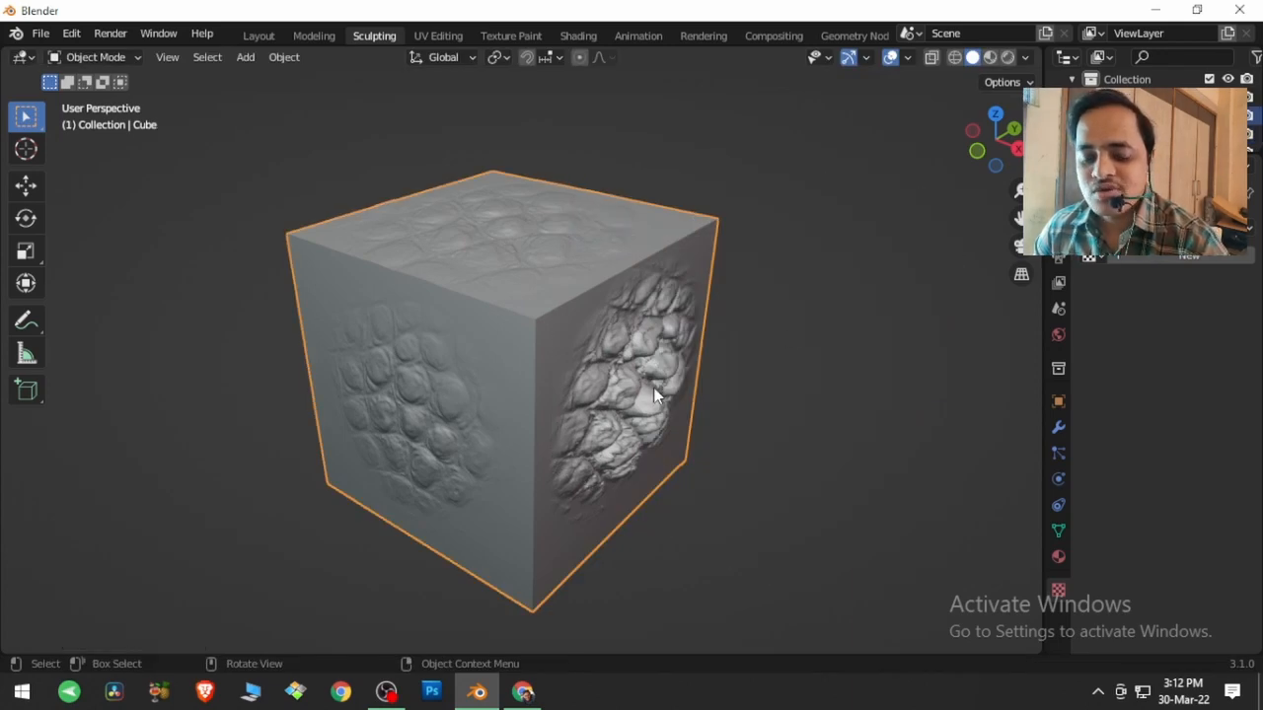
pyautogui.hotkey('ctrl', 'z')
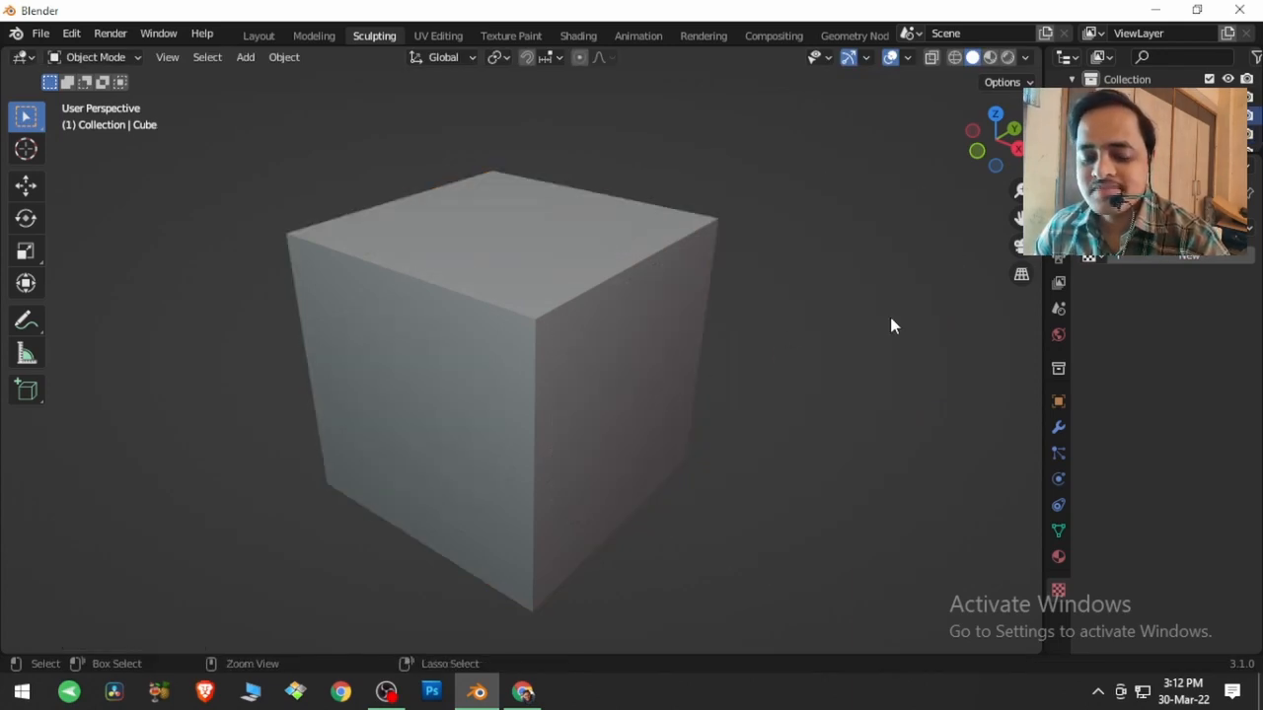
pyautogui.hotkey('ctrl', 'shift', 'z')
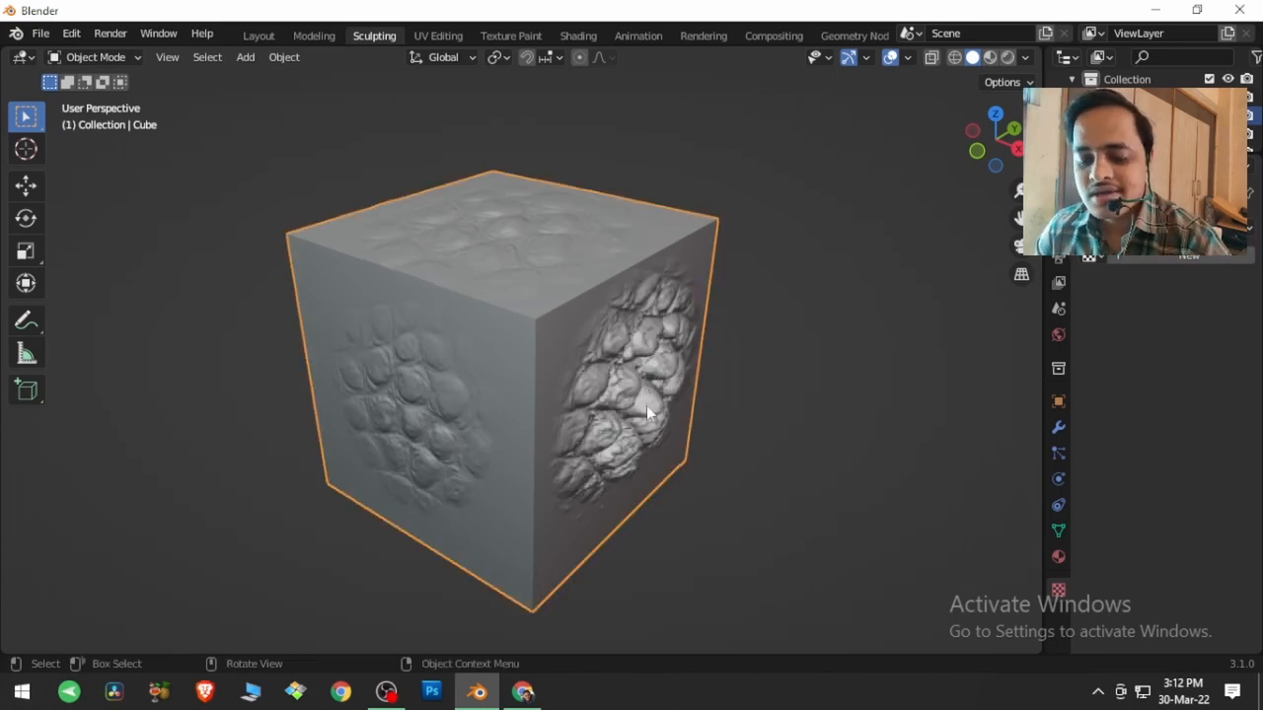
pyautogui.hotkey('shift', 'd')
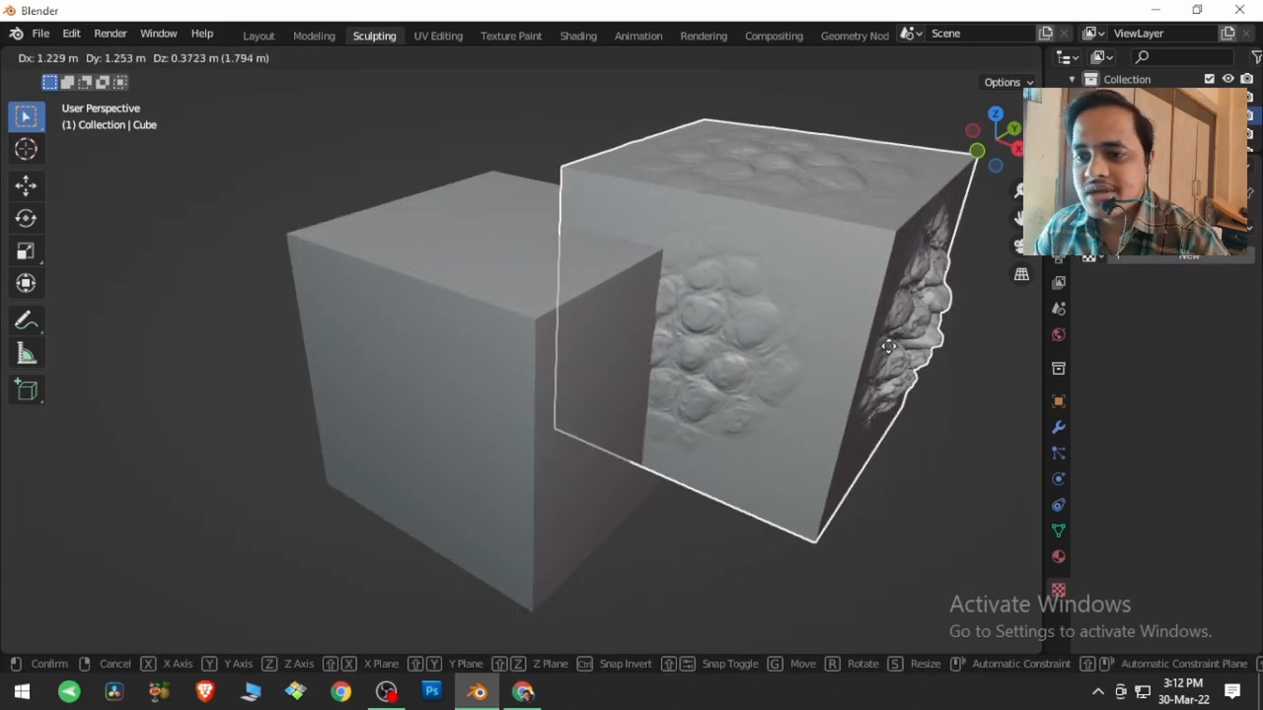
pyautogui.rightClick(887, 373)
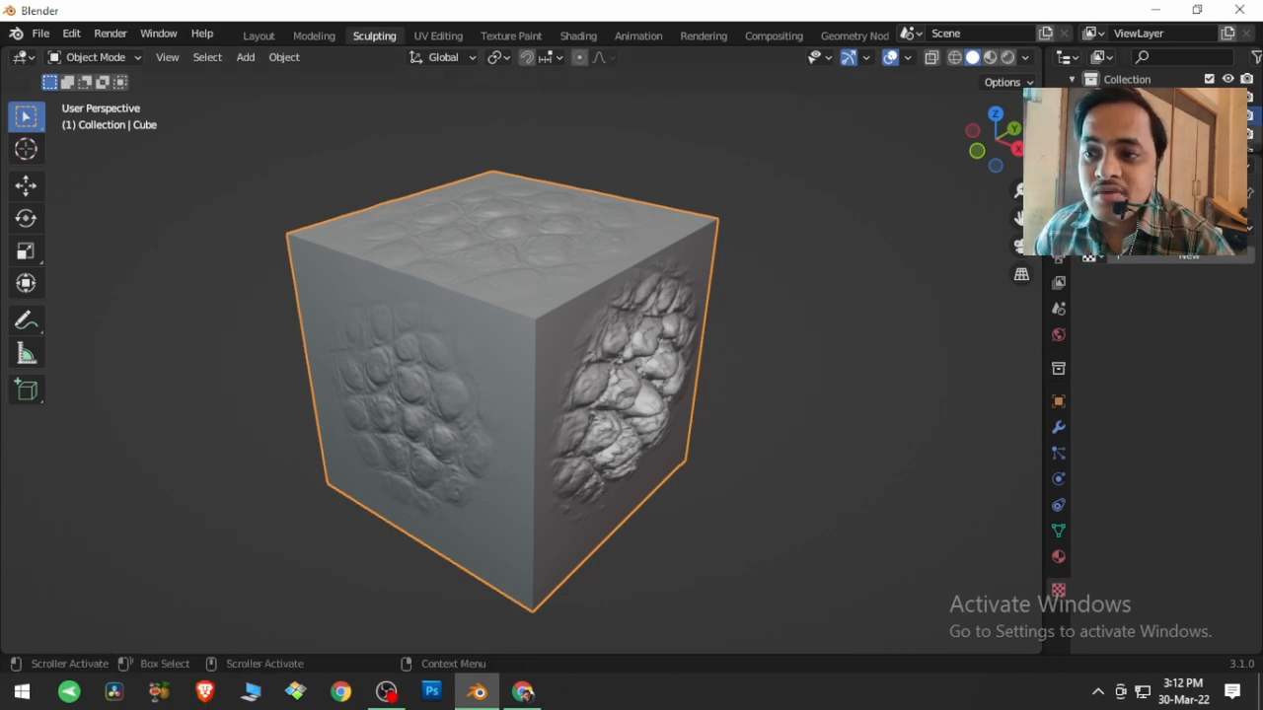
# Step: Rename the newly added plain cube "Cube. L P" and the sculpted cube "Cube H P"
pyautogui.scroll(-1, 1135, 125)
pyautogui.click(1135, 125)
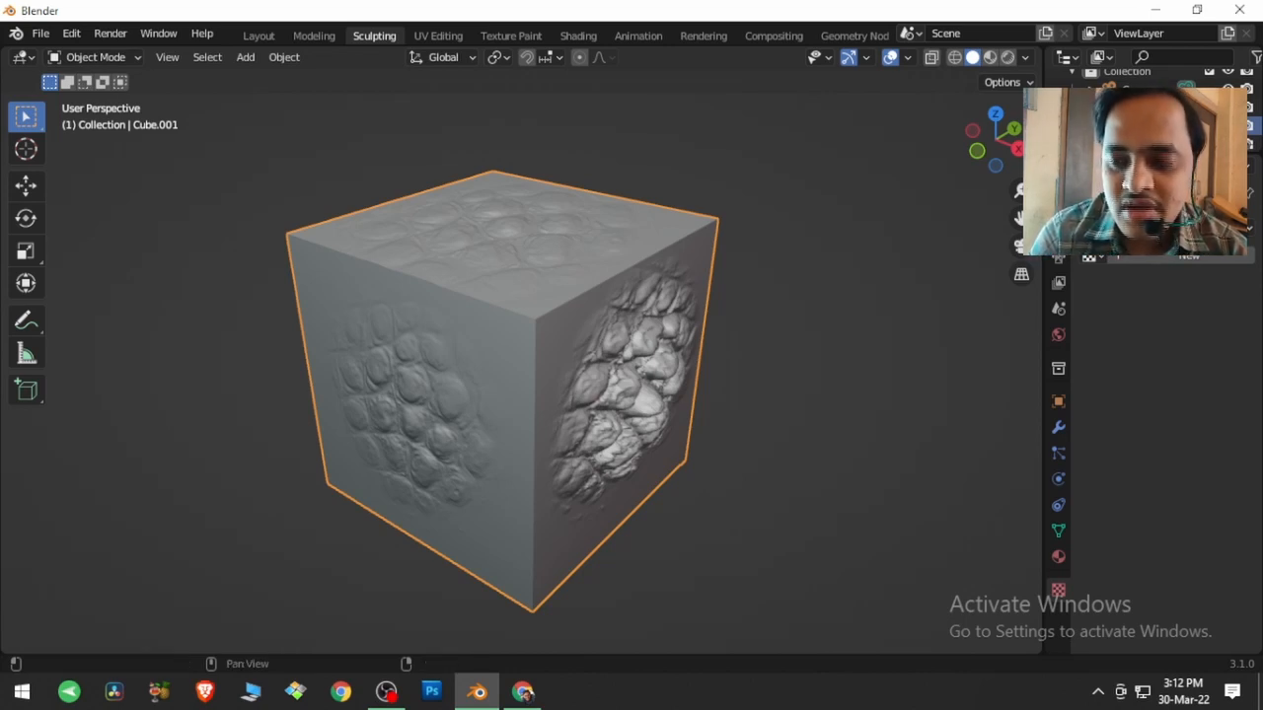
pyautogui.press('Return')
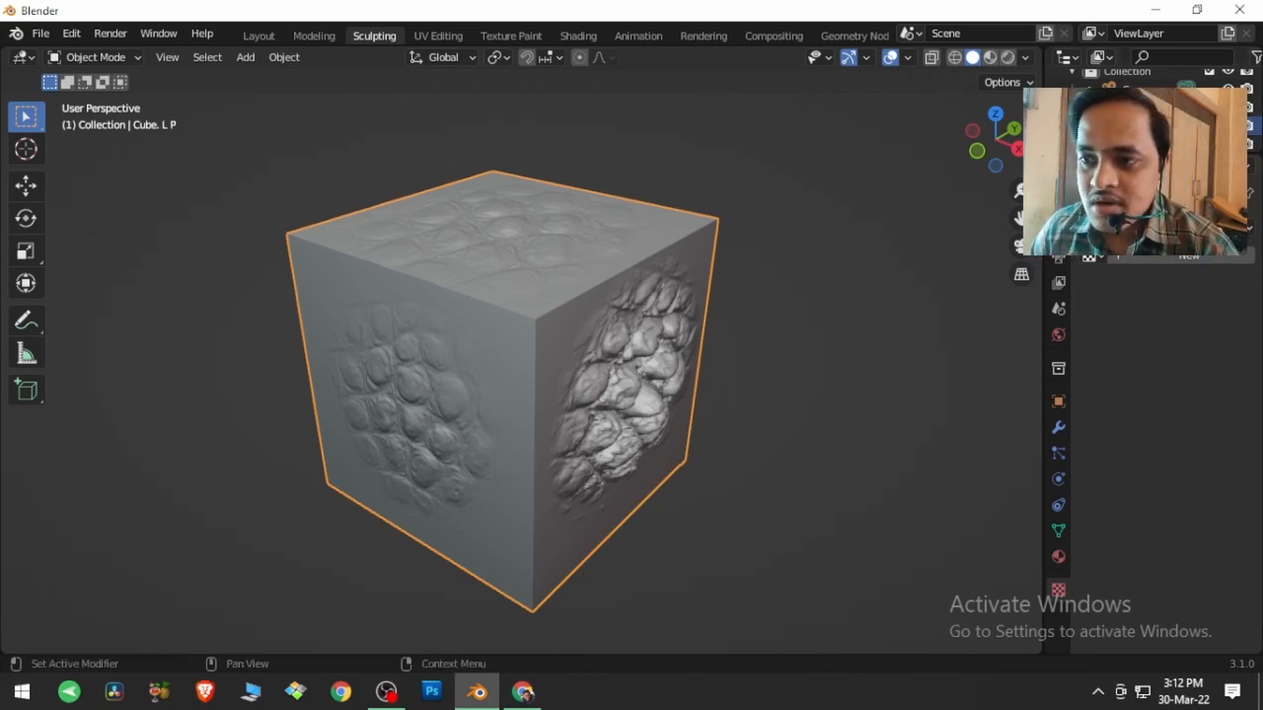
pyautogui.click(1134, 106)
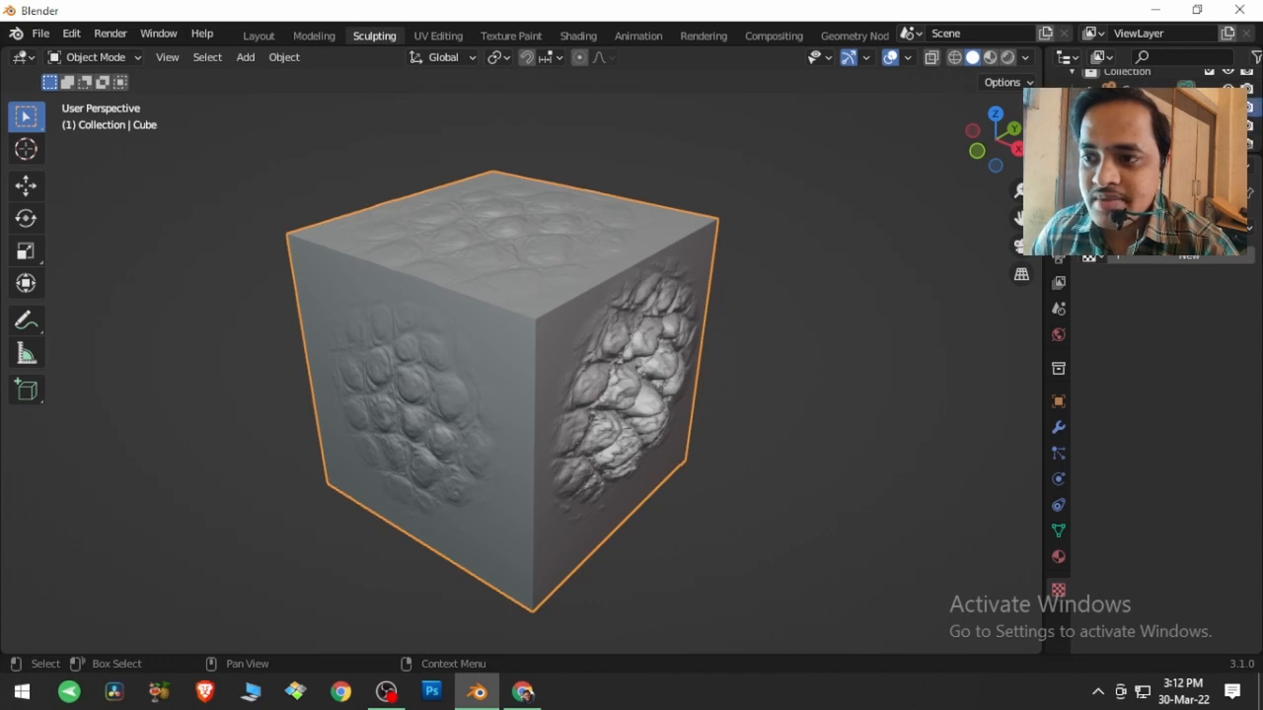
pyautogui.write('H P')
pyautogui.press('Return')
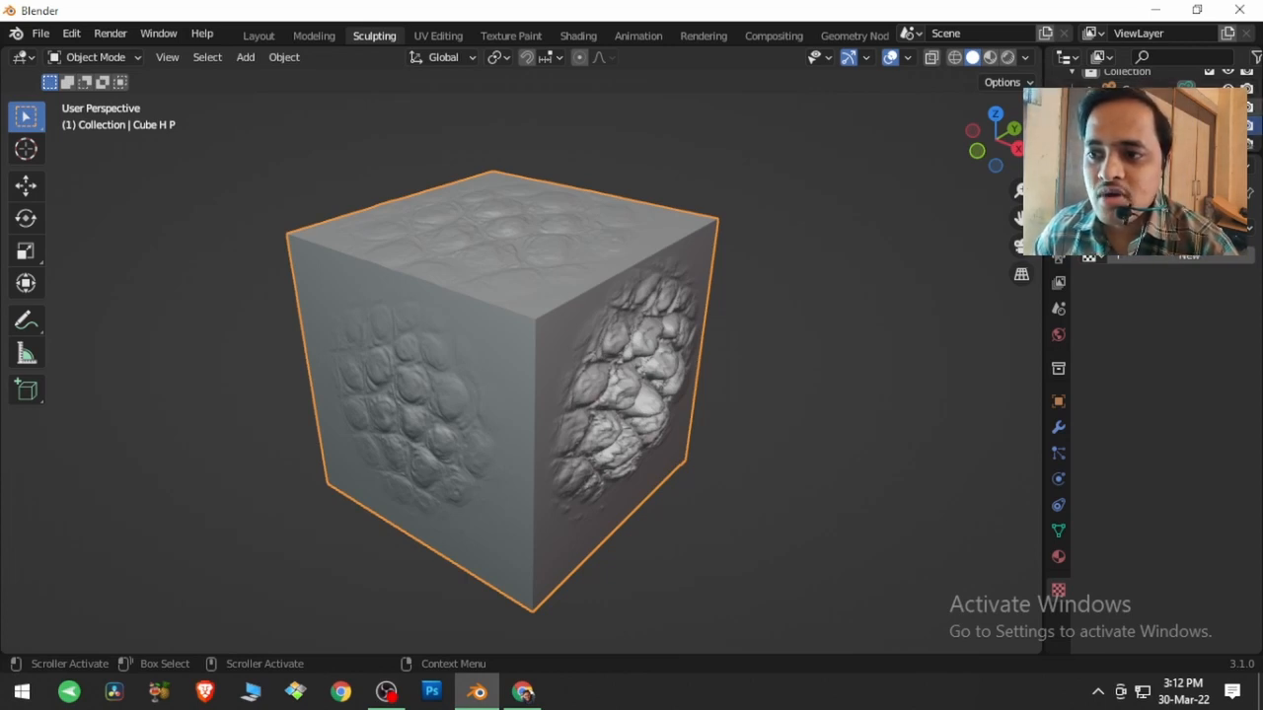
# Step: Select Cube. L P and create a new material for it in the Shading workspace
pyautogui.click(1135, 107)
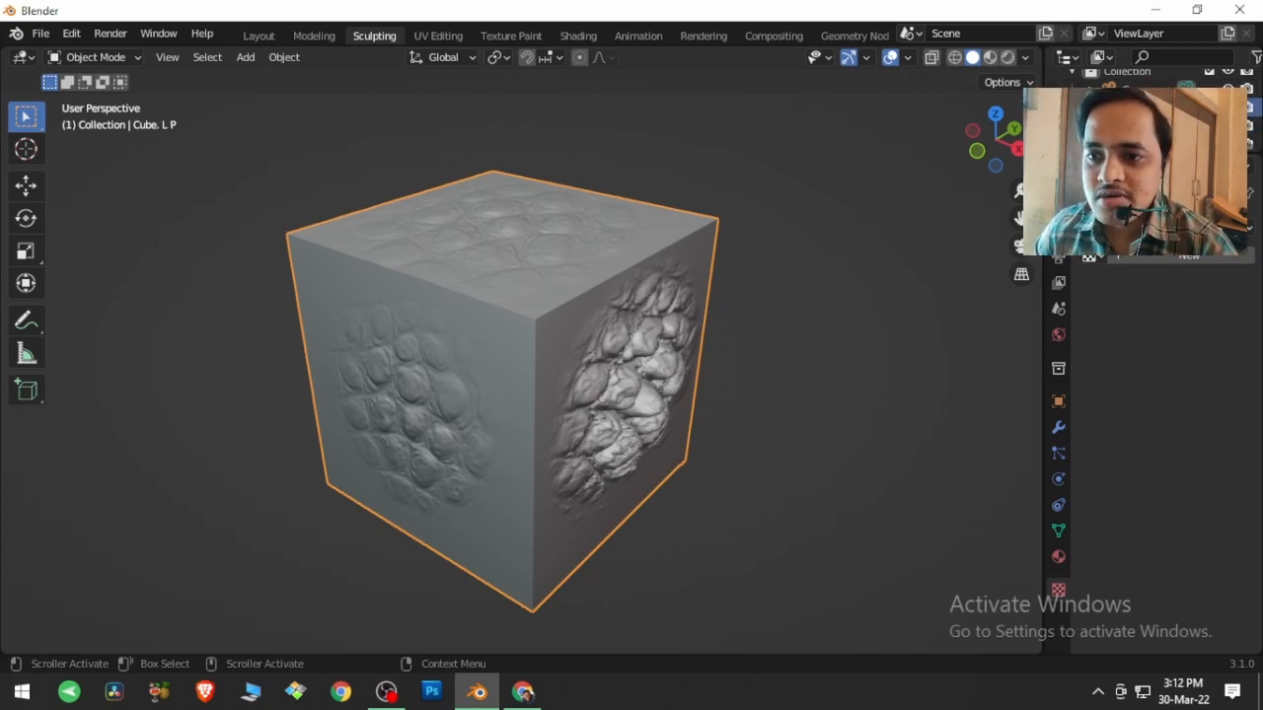
pyautogui.click(589, 42)
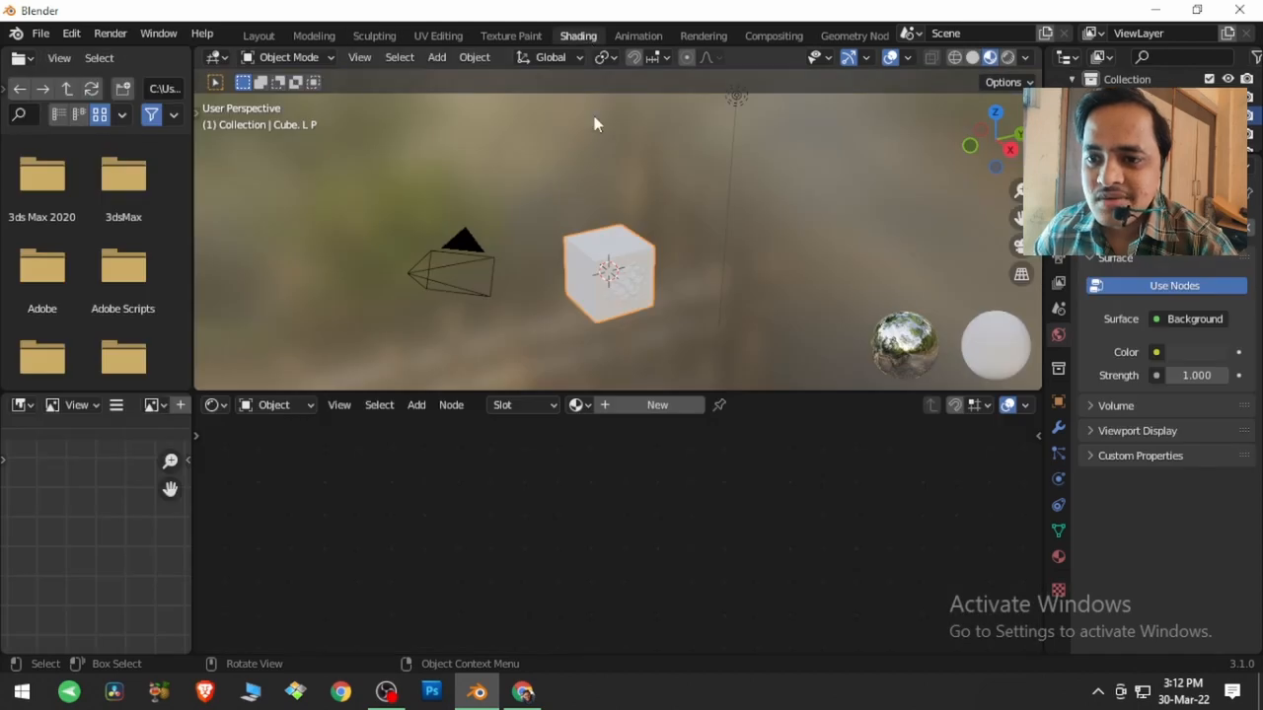
pyautogui.scroll(3, 613, 306)
pyautogui.moveTo(623, 294); pyautogui.dragTo(686, 333, button='middle')
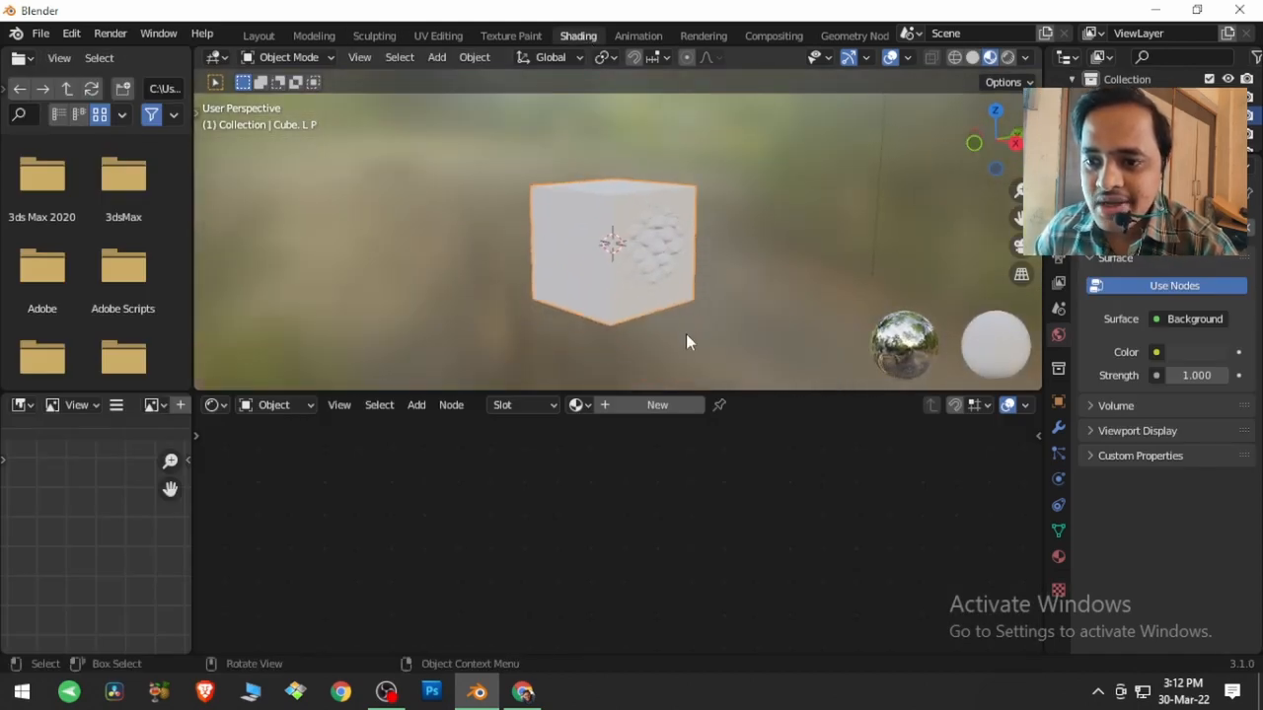
pyautogui.click(657, 405)
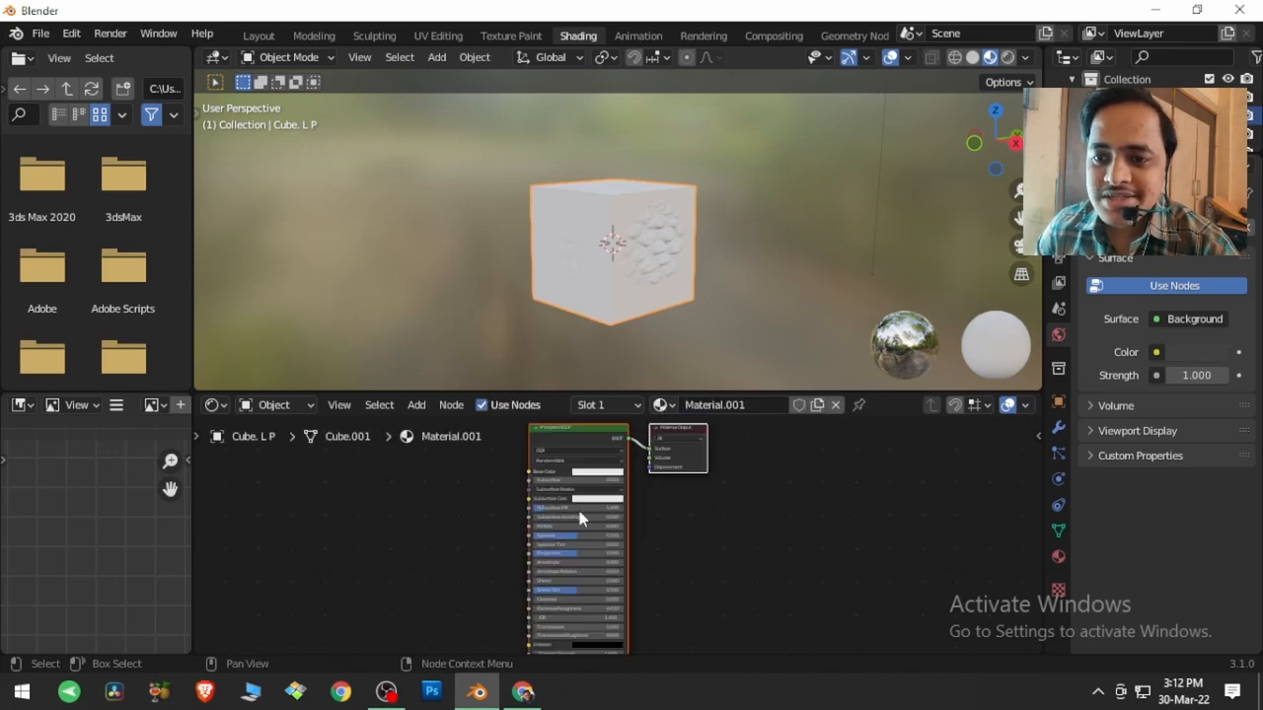
# Step: Try adding a Normal node next to the Principled BSDF's Normal input, and delete it
pyautogui.moveTo(559, 568); pyautogui.dragTo(627, 473, button='middle')
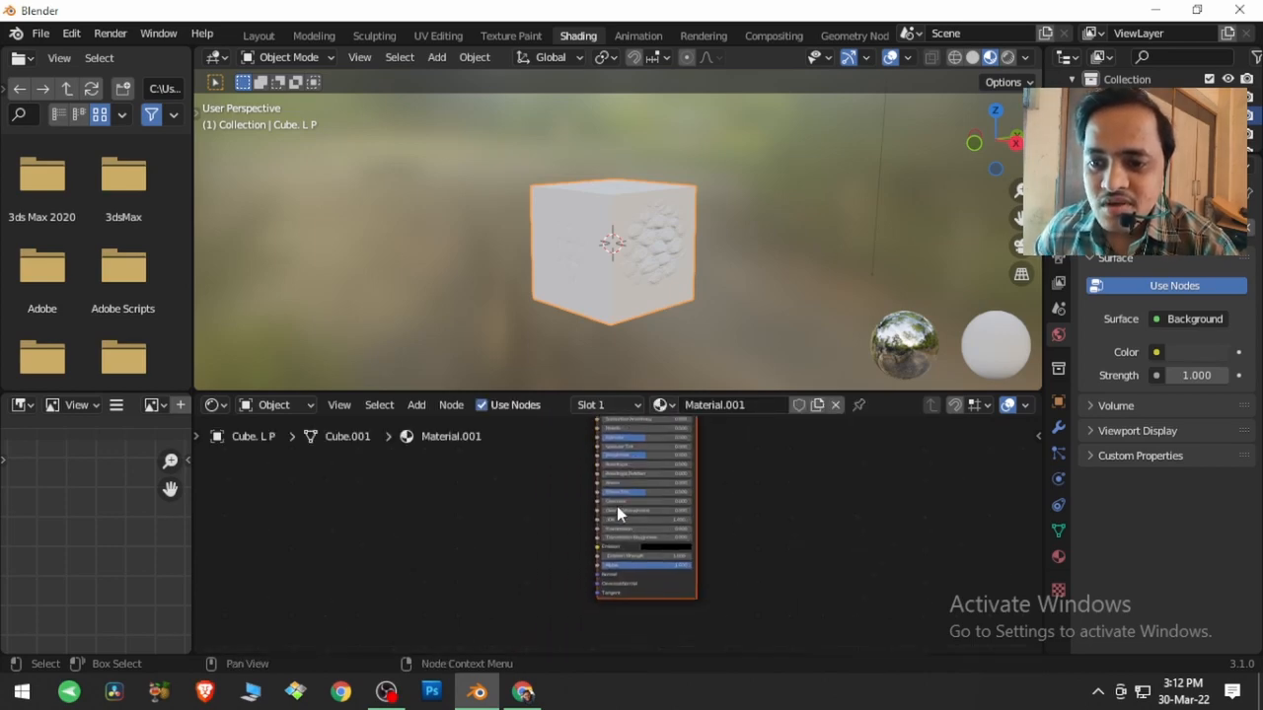
pyautogui.scroll(8, 548, 562)
pyautogui.scroll(4, 547, 562)
pyautogui.moveTo(541, 563); pyautogui.dragTo(569, 463, button='middle')
pyautogui.hotkey('shift', 'a')
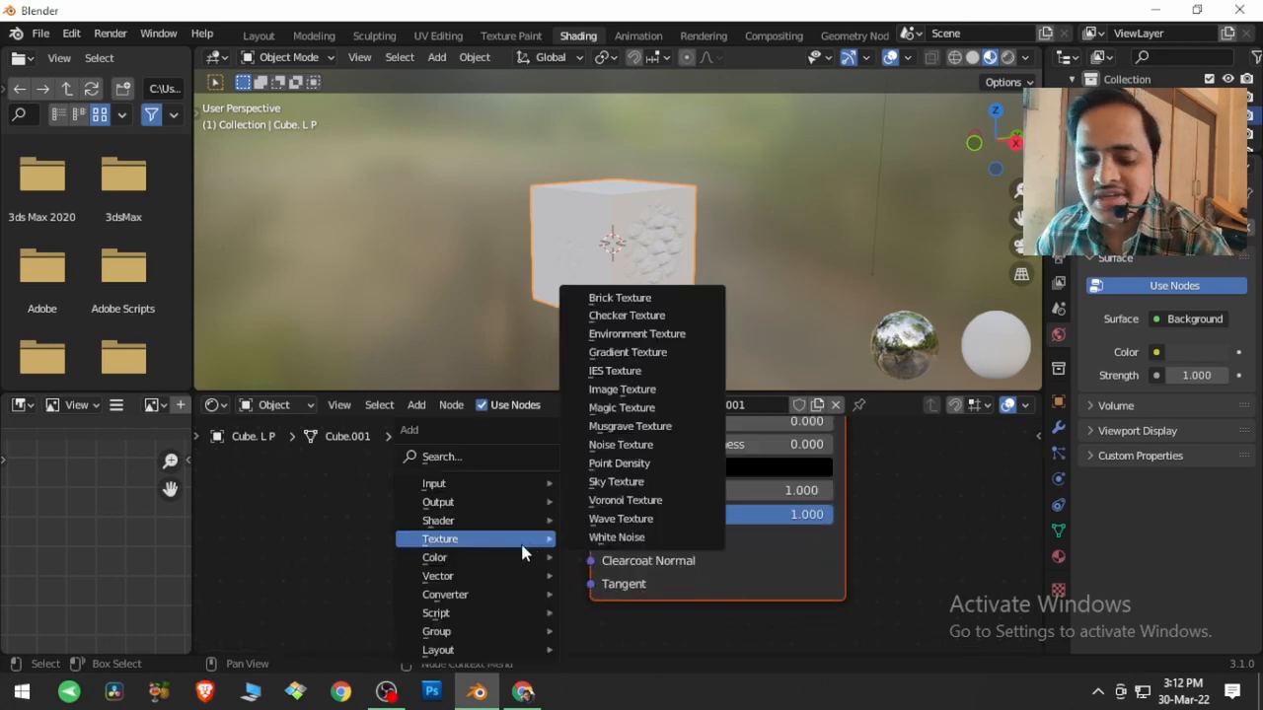
pyautogui.press('s')
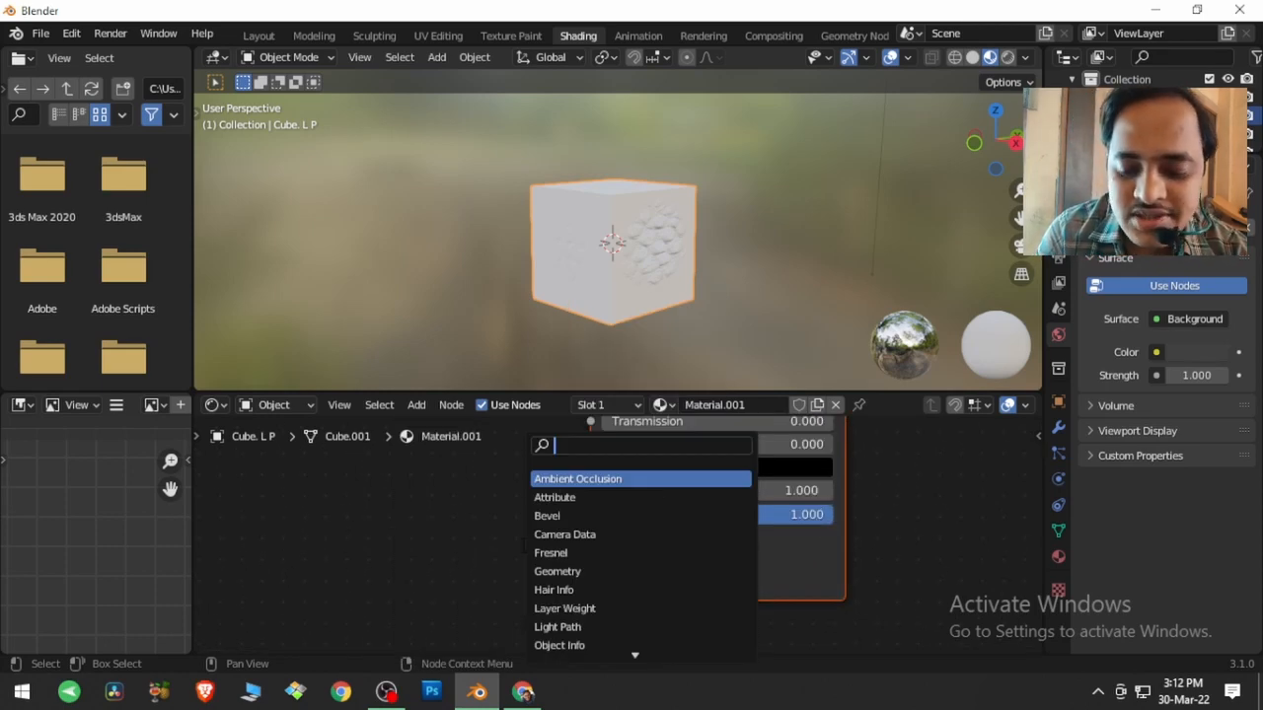
pyautogui.write('normal')
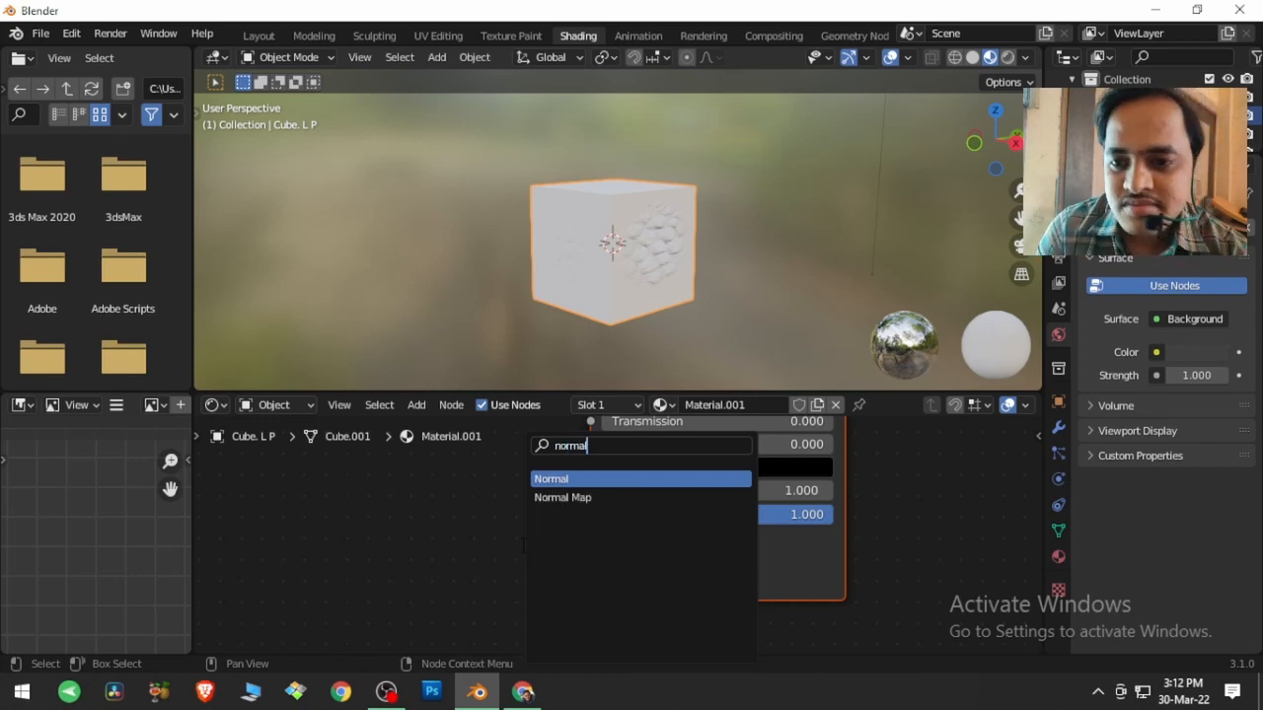
pyautogui.press('Return')
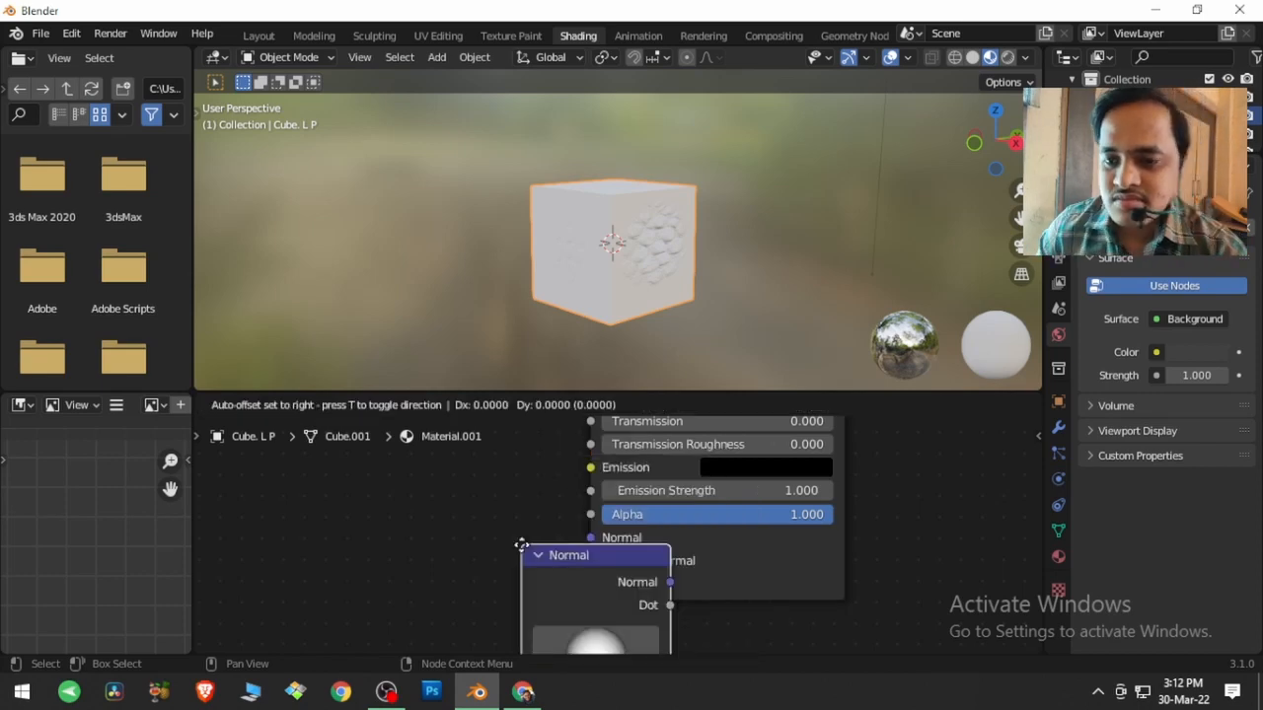
pyautogui.click(428, 513)
pyautogui.press('x')
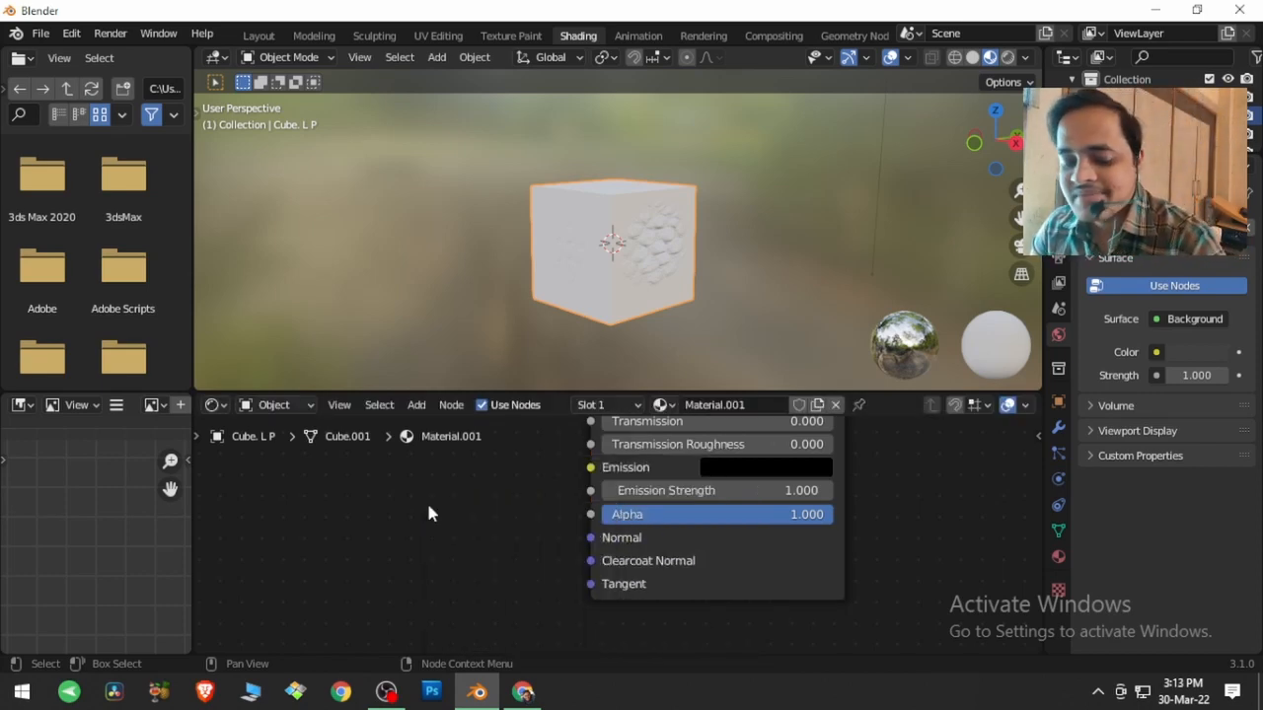
# Step: Add a Normal Map node and connect its Normal output to the Principled BSDF's Normal input
pyautogui.hotkey('shift', 'a')
pyautogui.write('s')
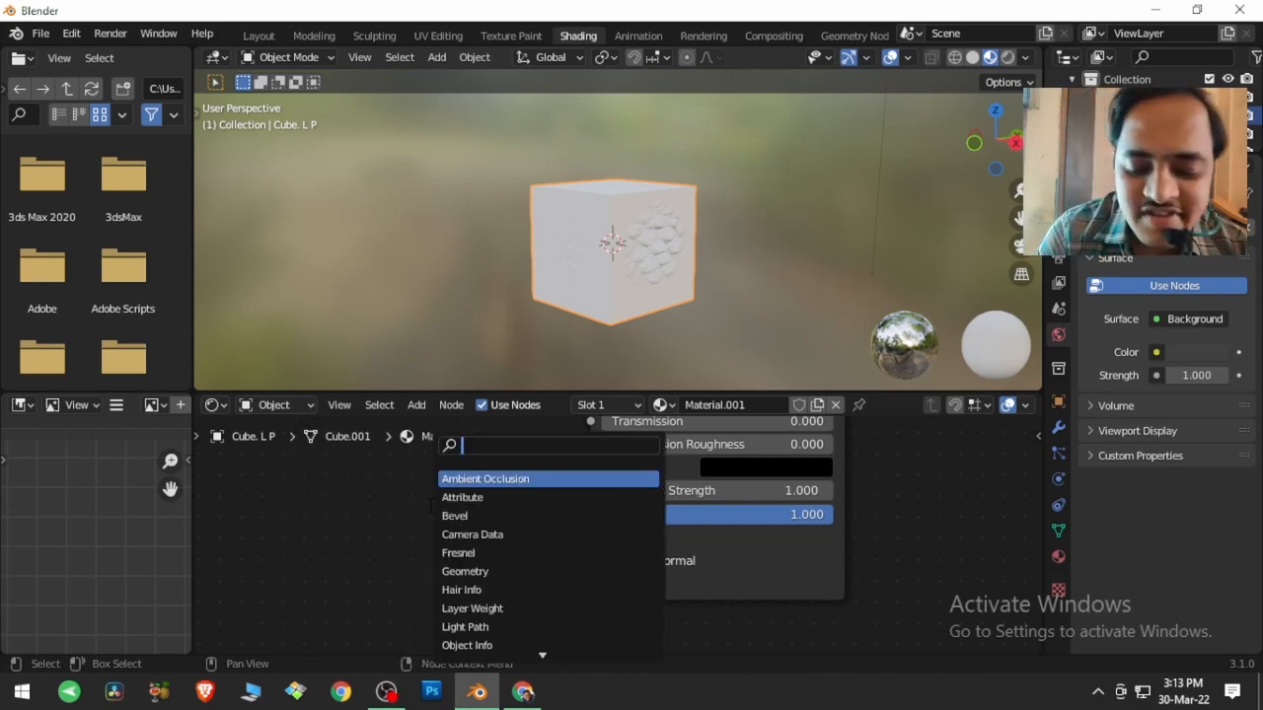
pyautogui.write('nor')
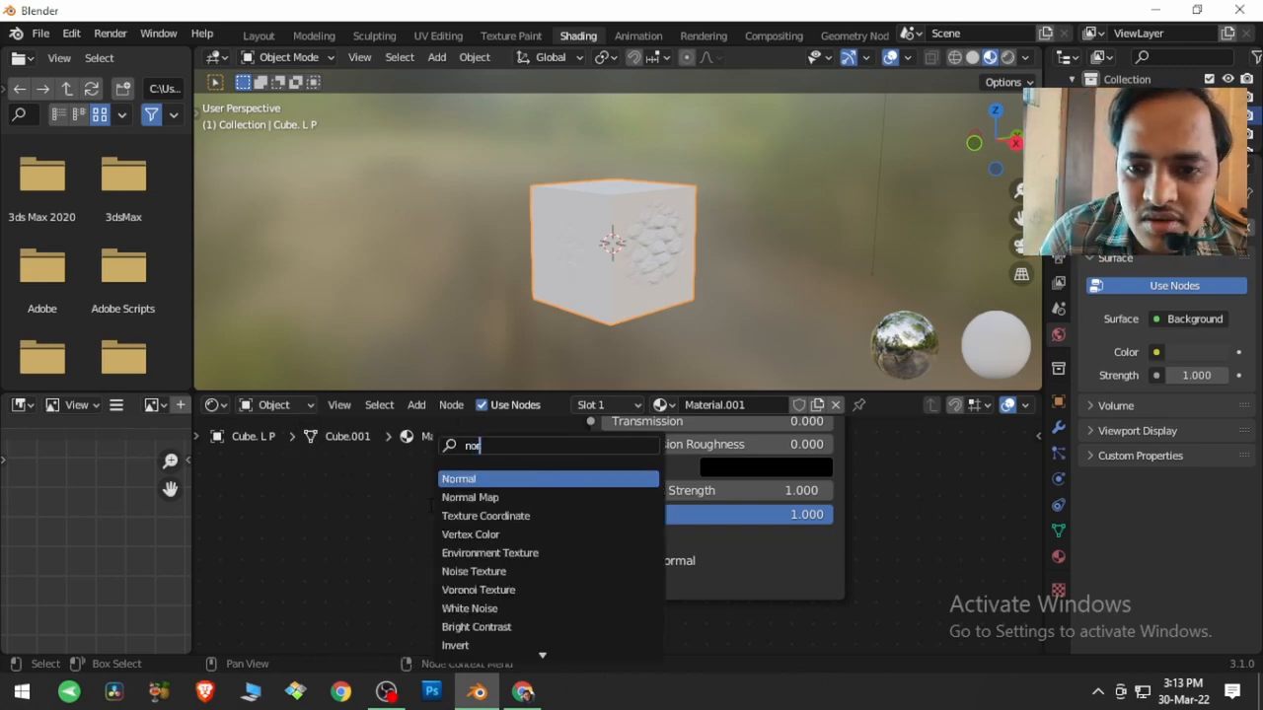
pyautogui.press('Down')
pyautogui.press('Return')
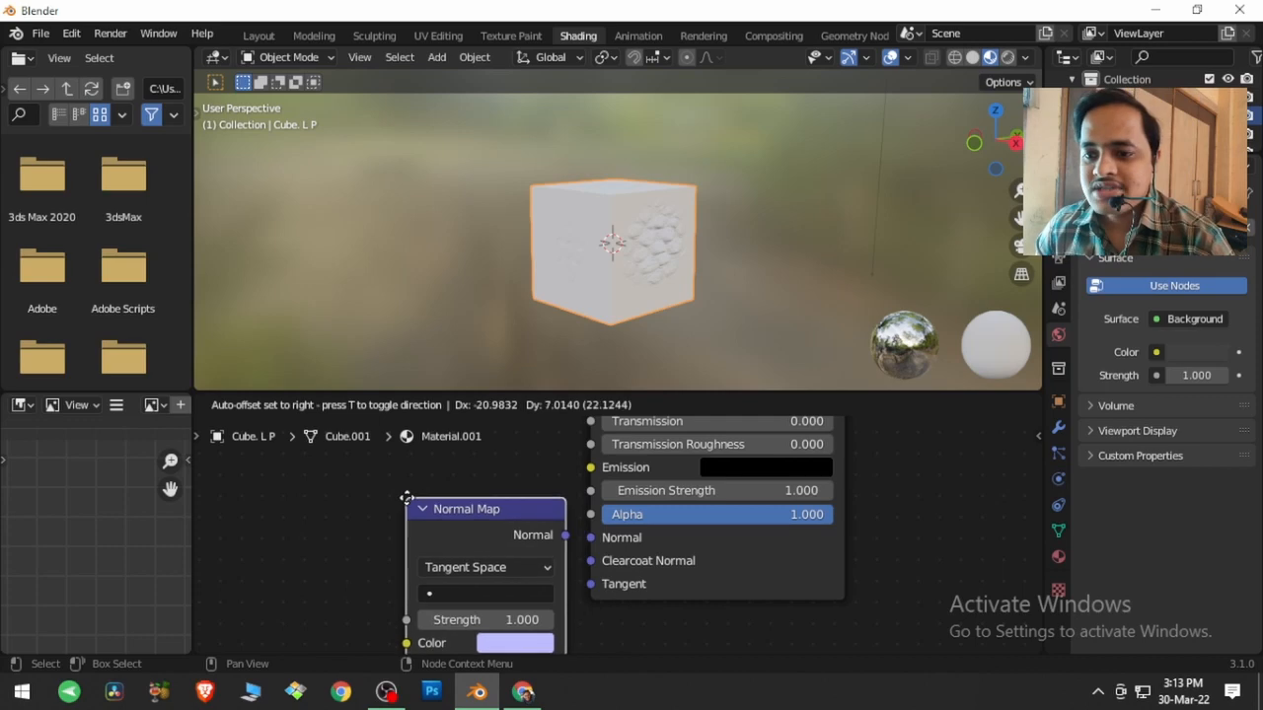
pyautogui.click(378, 493)
pyautogui.moveTo(538, 533); pyautogui.dragTo(590, 538)
pyautogui.moveTo(556, 544); pyautogui.dragTo(809, 531, button='middle')
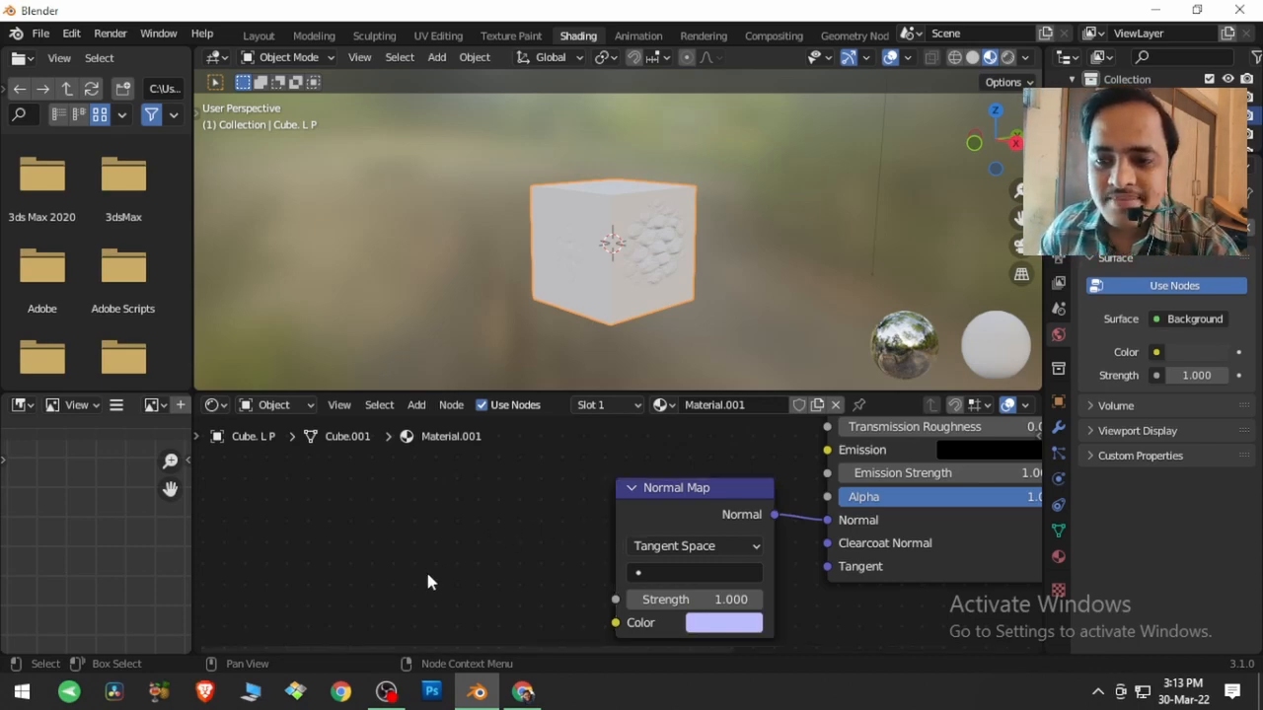
# Step: Add an Image Texture node and connect its Color output to the Normal Map node's Color input
pyautogui.hotkey('shift', 'a')
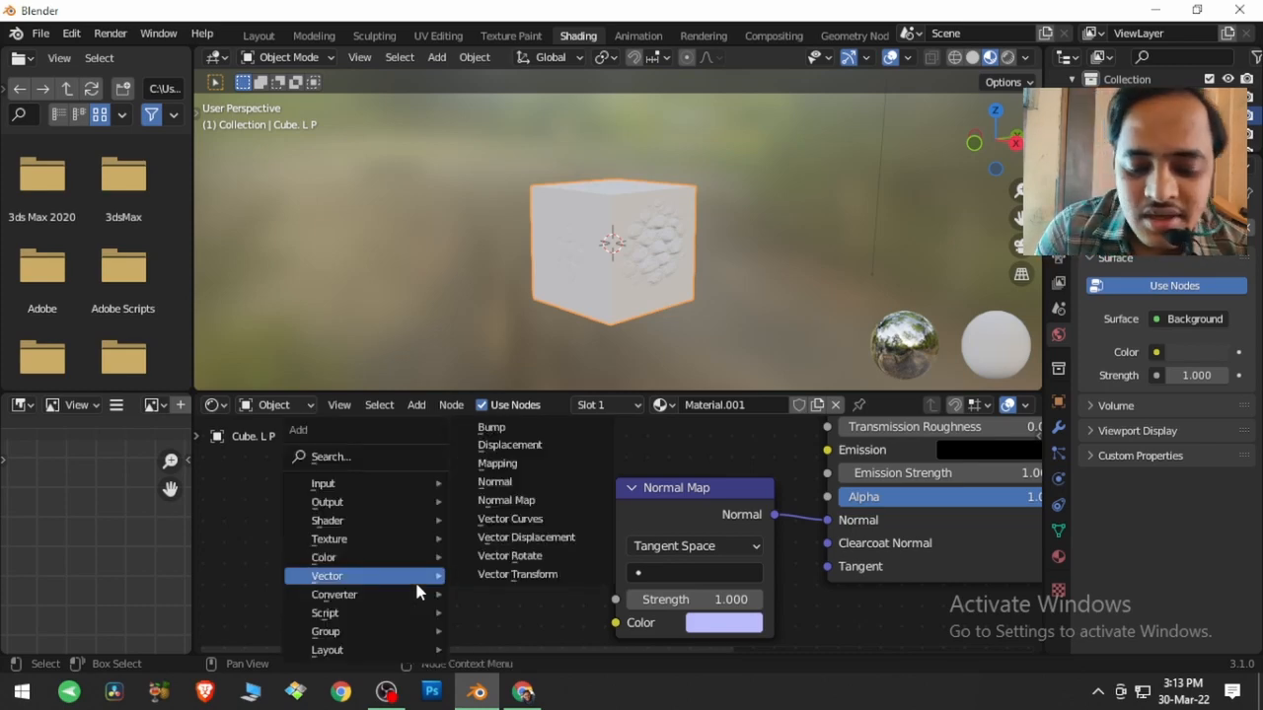
pyautogui.press('s')
pyautogui.write('image')
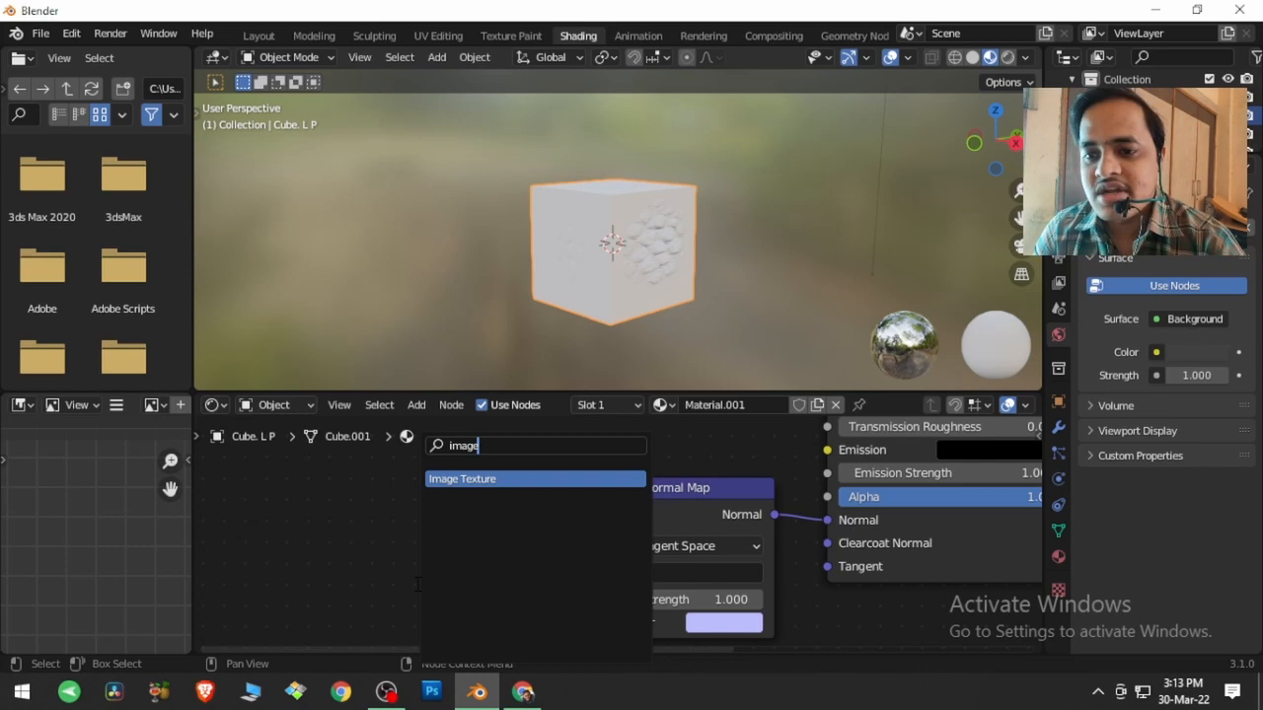
pyautogui.press('Return')
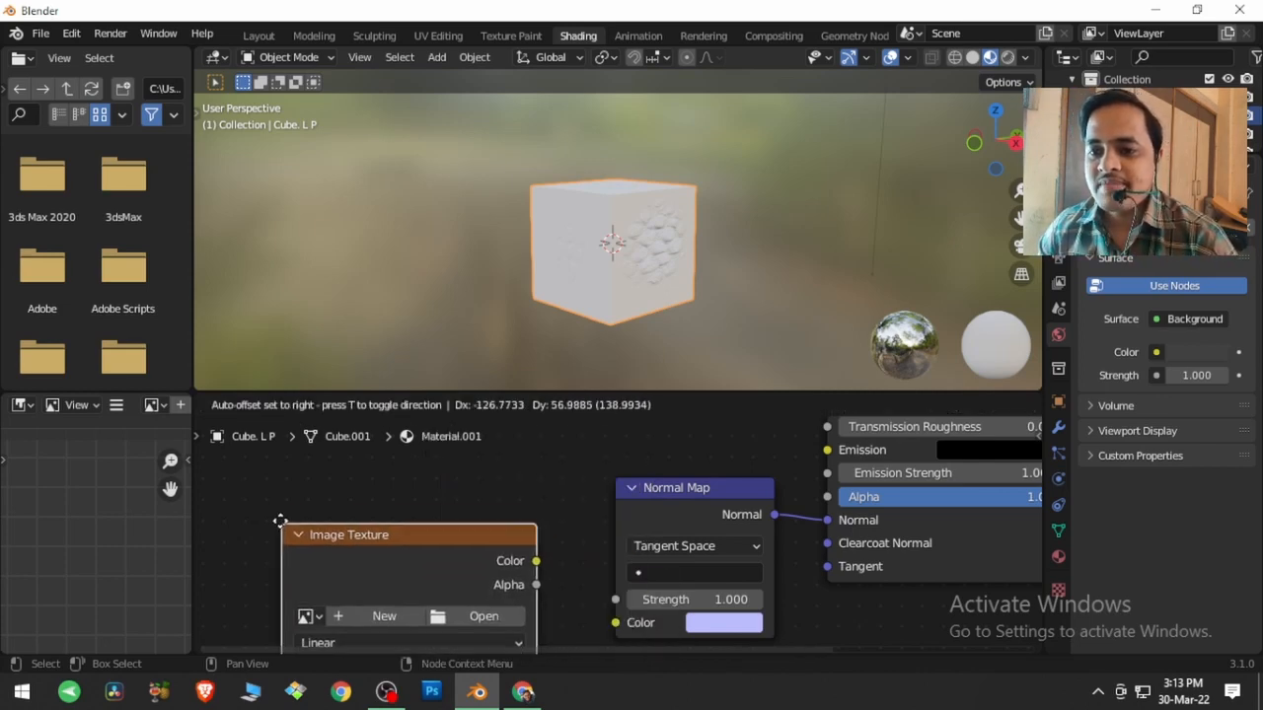
pyautogui.click(271, 487)
pyautogui.scroll(-3, 686, 571)
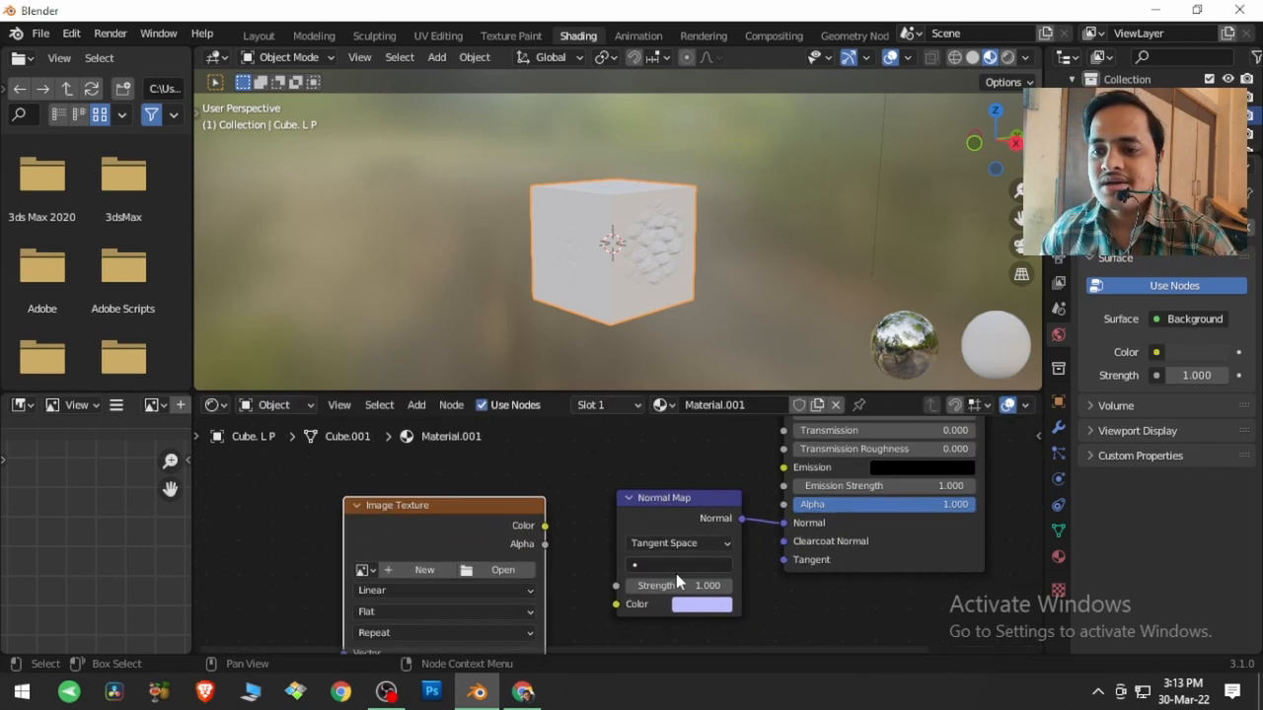
pyautogui.scroll(3, 678, 549)
pyautogui.moveTo(543, 465); pyautogui.dragTo(628, 563)
pyautogui.moveTo(571, 562); pyautogui.dragTo(594, 572, button='middle')
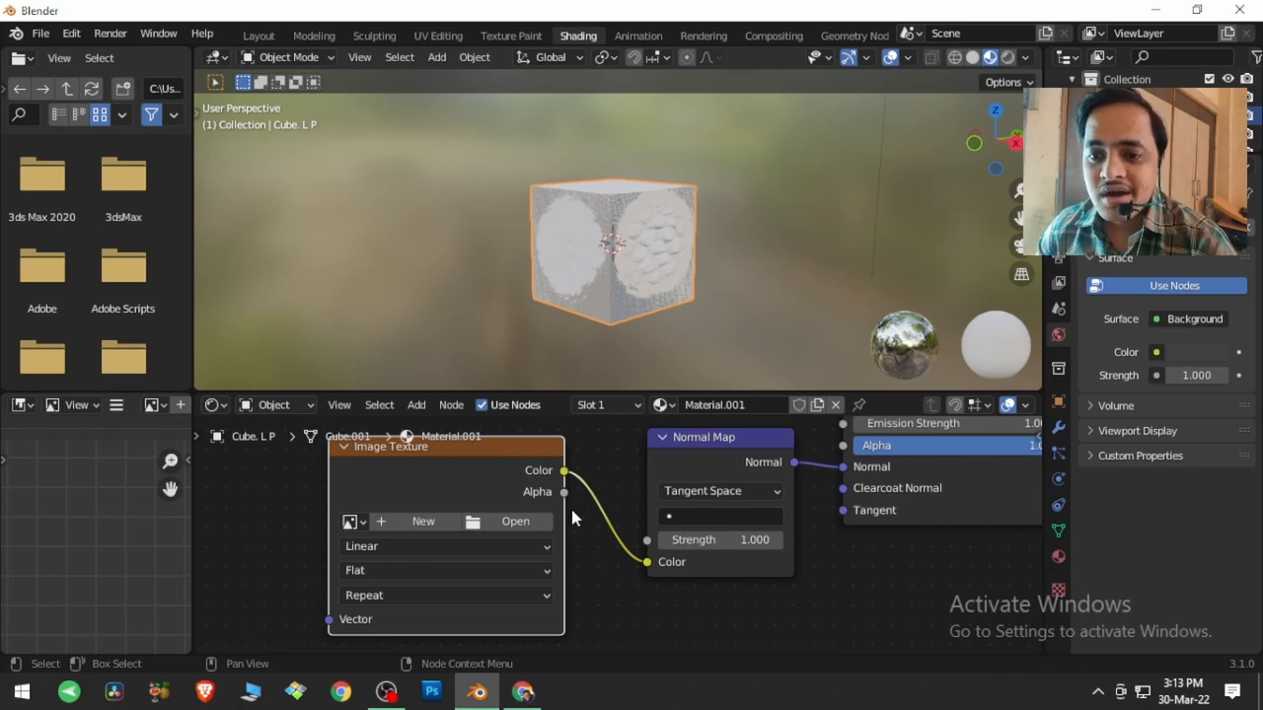
# Step: Widen the image editor and start a new image with the name Normal
pyautogui.moveTo(194, 532); pyautogui.dragTo(308, 486)
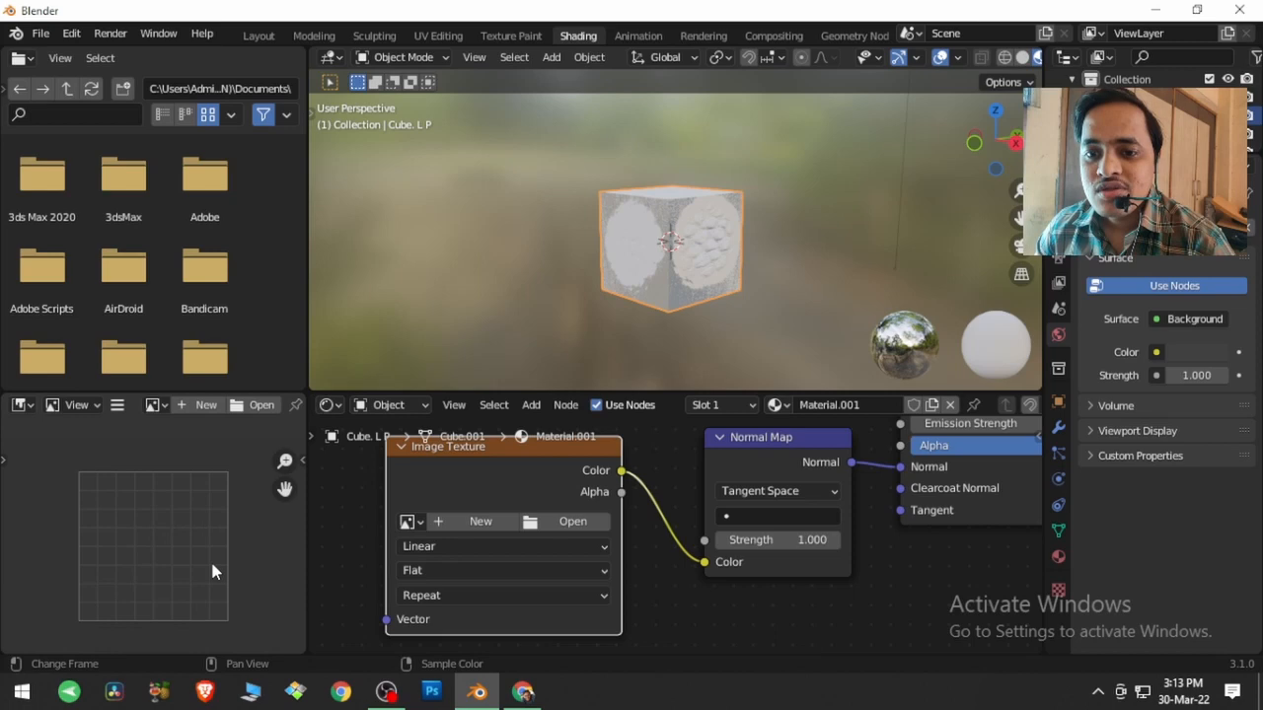
pyautogui.click(195, 413)
pyautogui.click(201, 441)
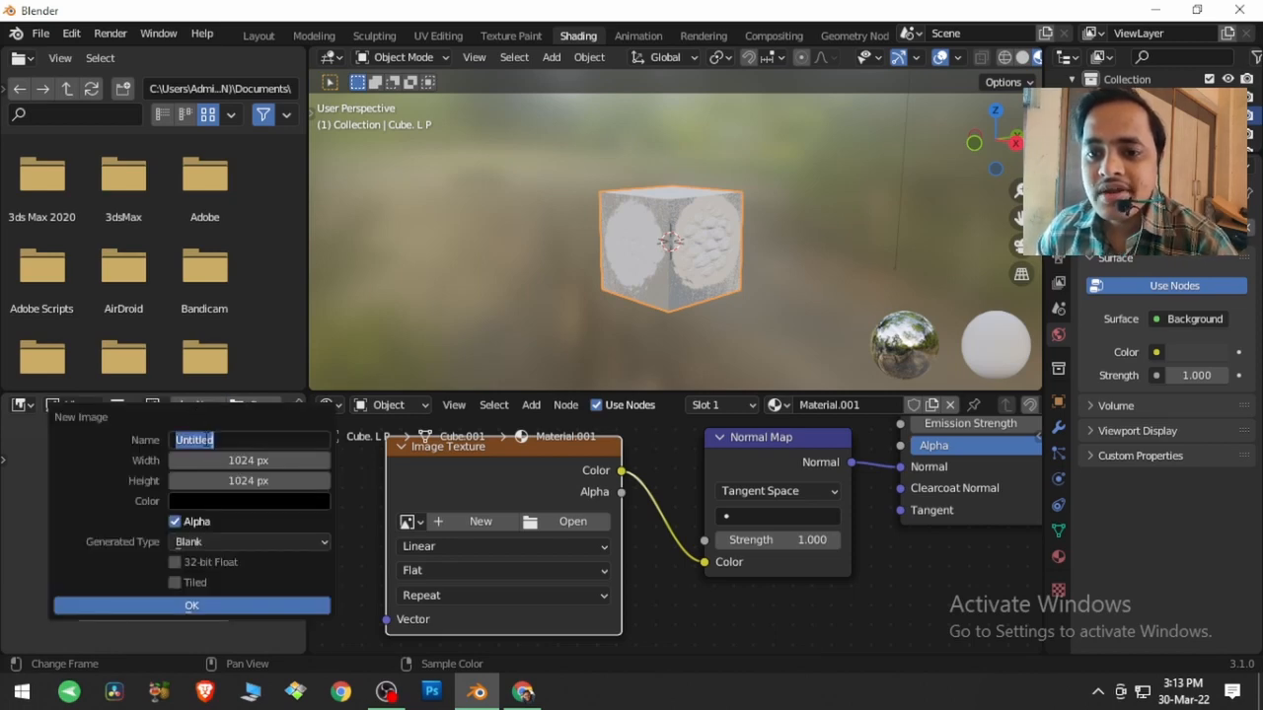
pyautogui.write('Normal')
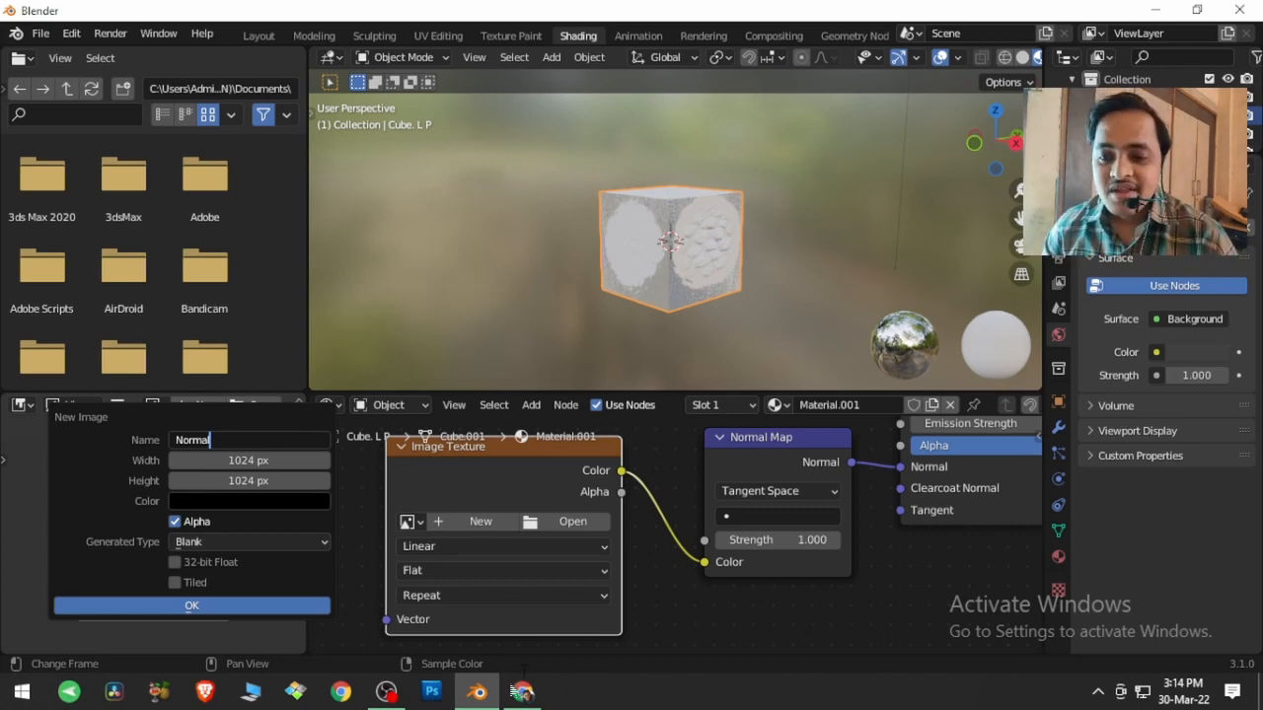
# Step: Switch to Chrome, search YouTube for "blender veda" in a new tab, and open the Blender Veda channel
pyautogui.click(523, 690)
pyautogui.click(470, 15)
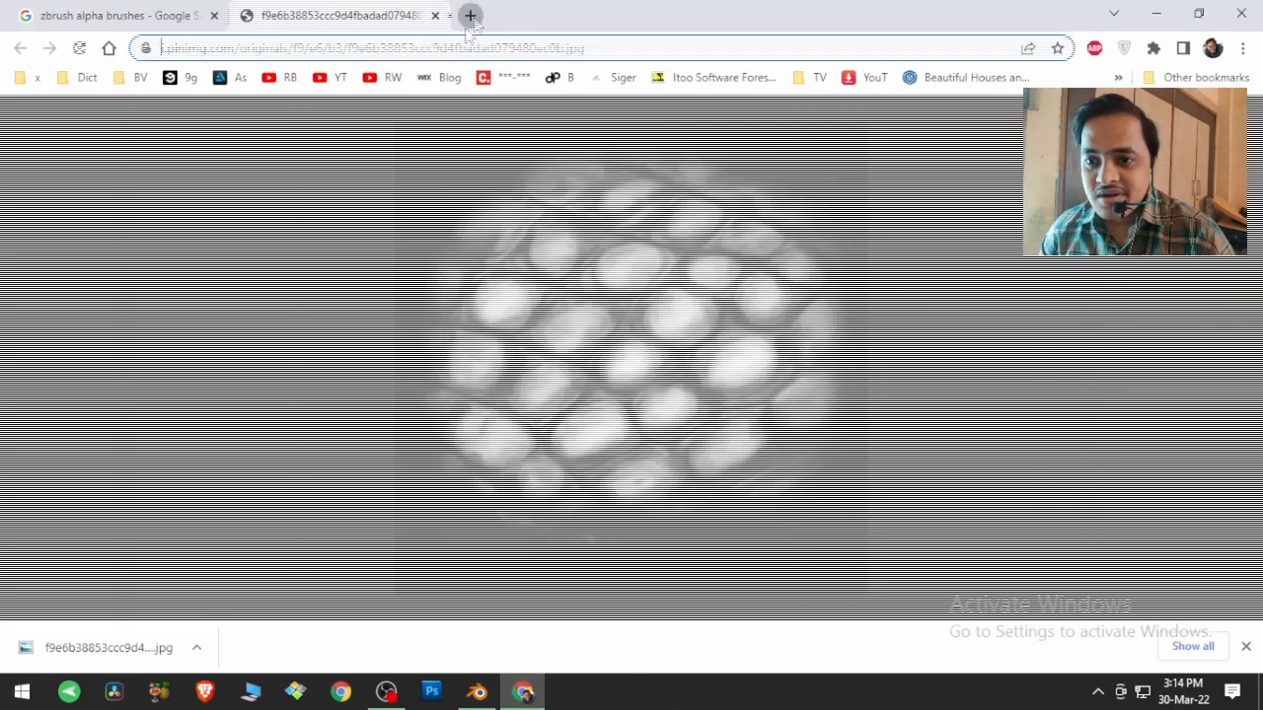
pyautogui.click(393, 81)
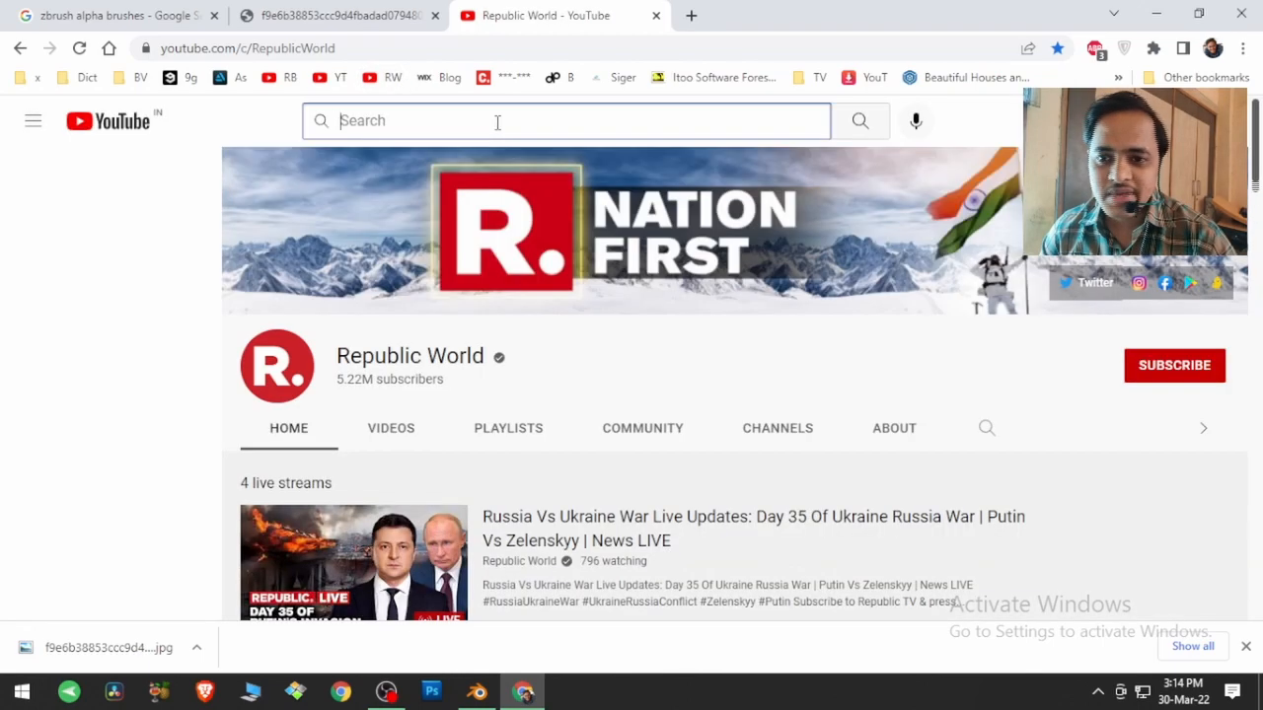
pyautogui.click(497, 122)
pyautogui.write('blender')
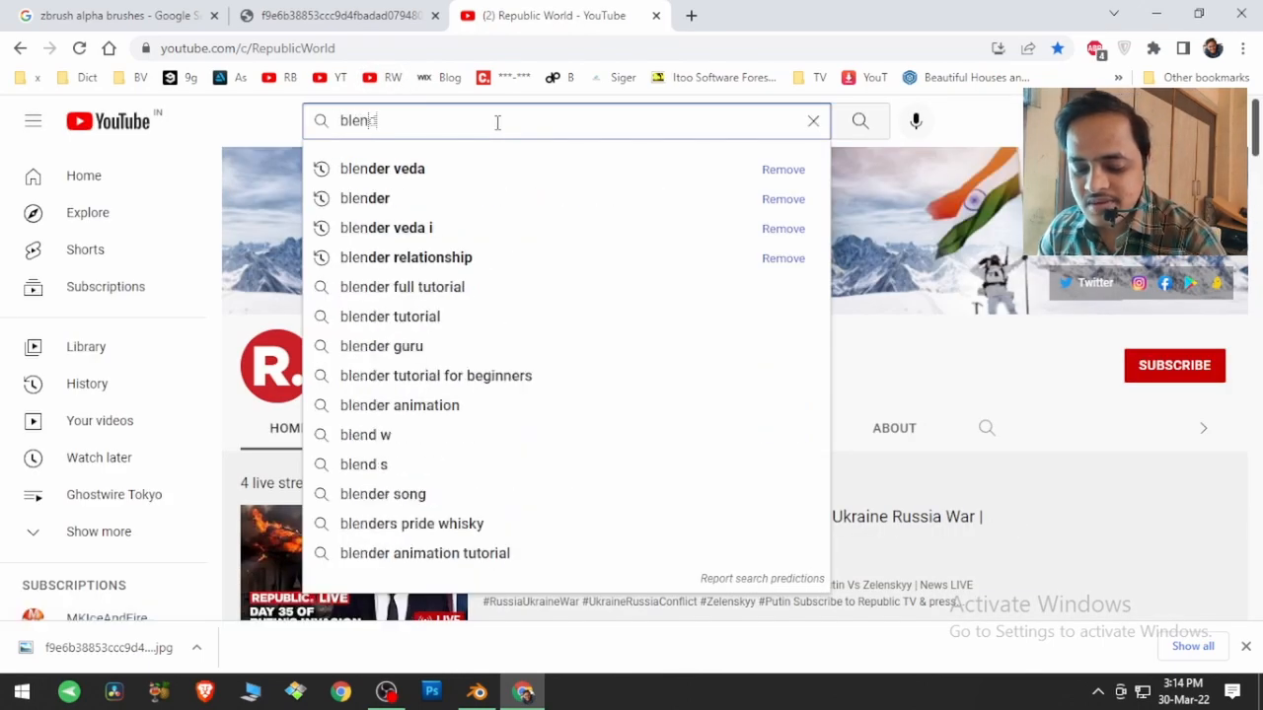
pyautogui.click(485, 170)
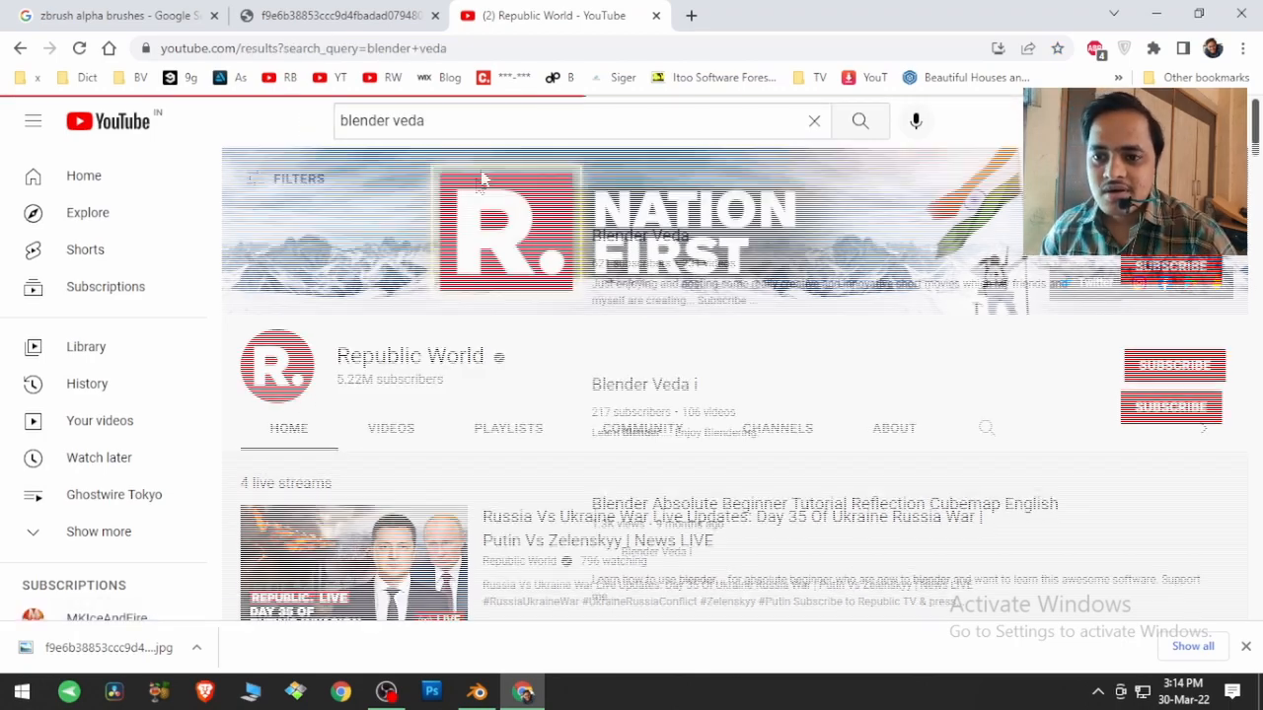
pyautogui.click(424, 338)
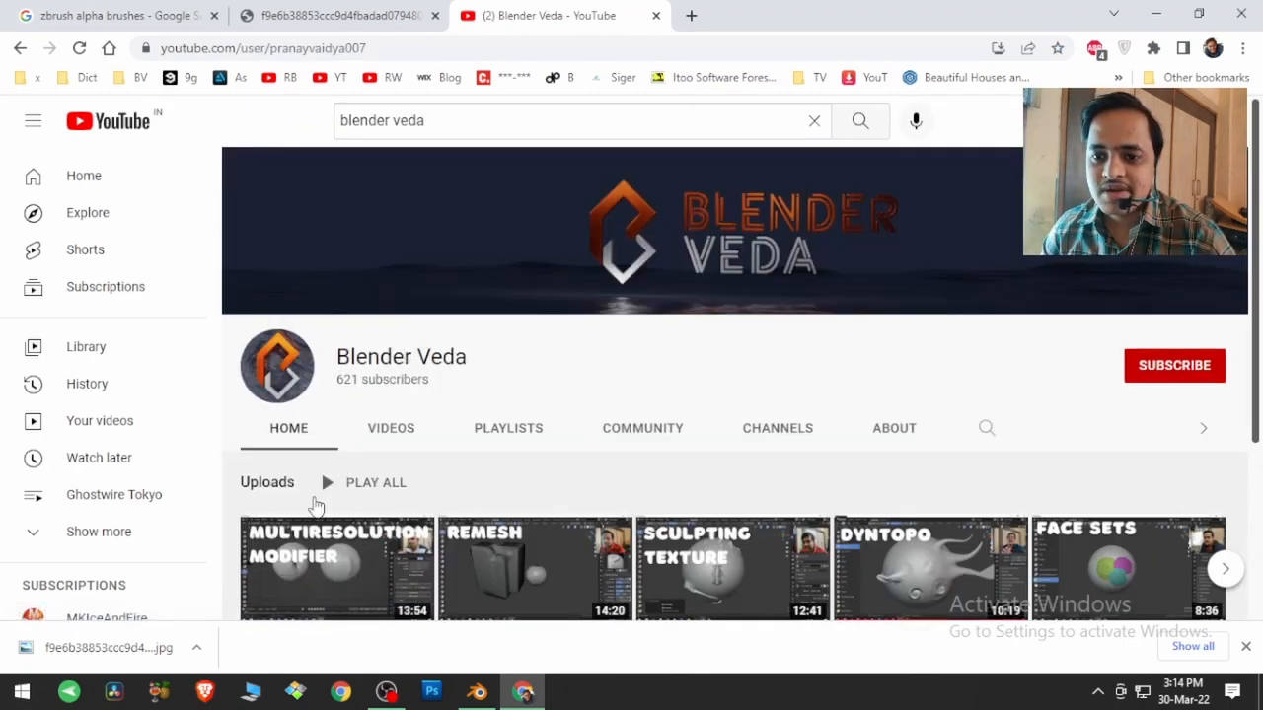
# Step: Open the channel's Multiresolution Modifier video, pause it, and follow the Patreon link in its description
pyautogui.click(331, 523)
pyautogui.click(352, 378)
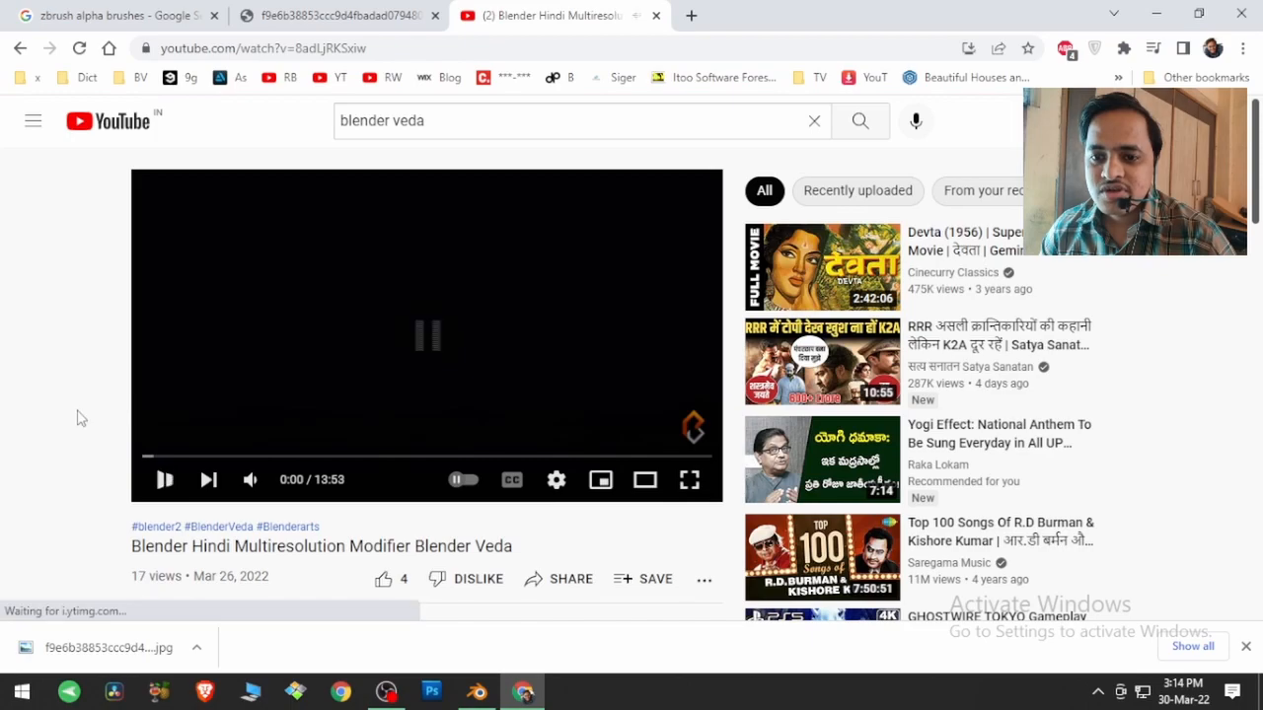
pyautogui.scroll(-3, 234, 464)
pyautogui.click(233, 471)
pyautogui.scroll(-1, 237, 464)
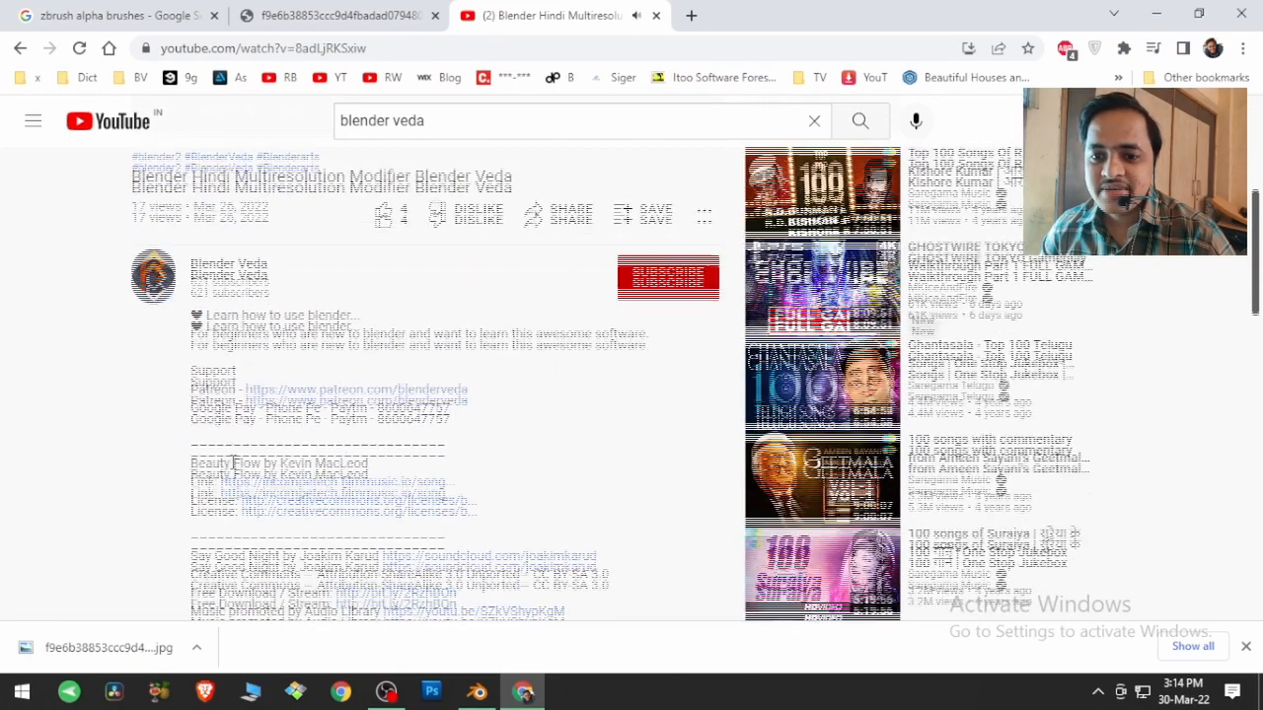
pyautogui.click(279, 392)
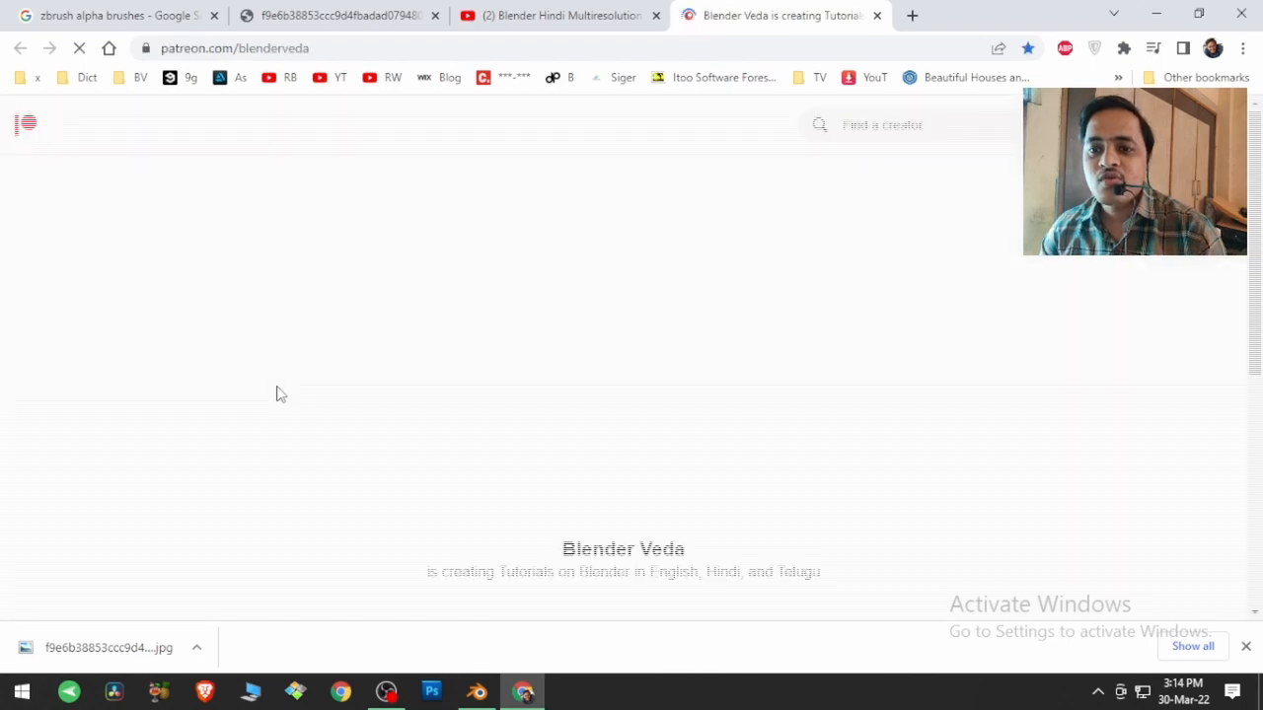
# Step: Examine the membership levels and prices on the Blender Veda Patreon page, expanding the list to show all levels
pyautogui.scroll(-1, 278, 393)
pyautogui.scroll(-2, 278, 393)
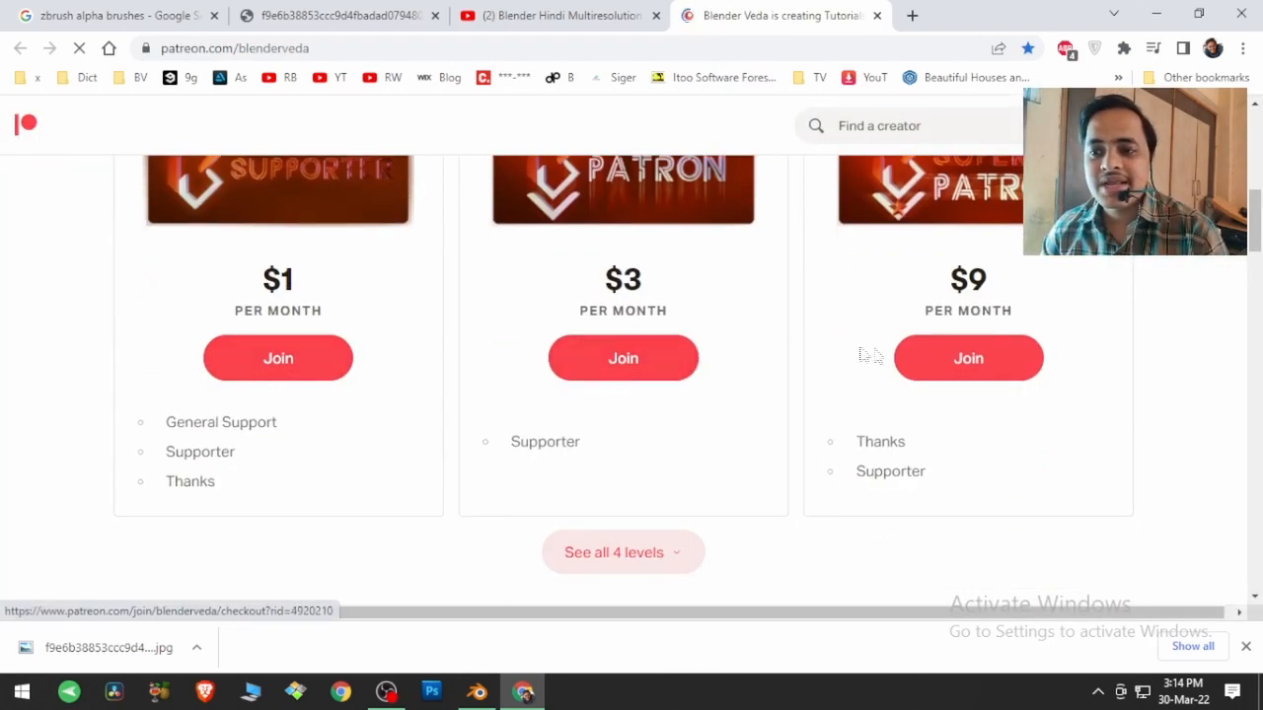
pyautogui.click(653, 546)
pyautogui.scroll(-3, 493, 507)
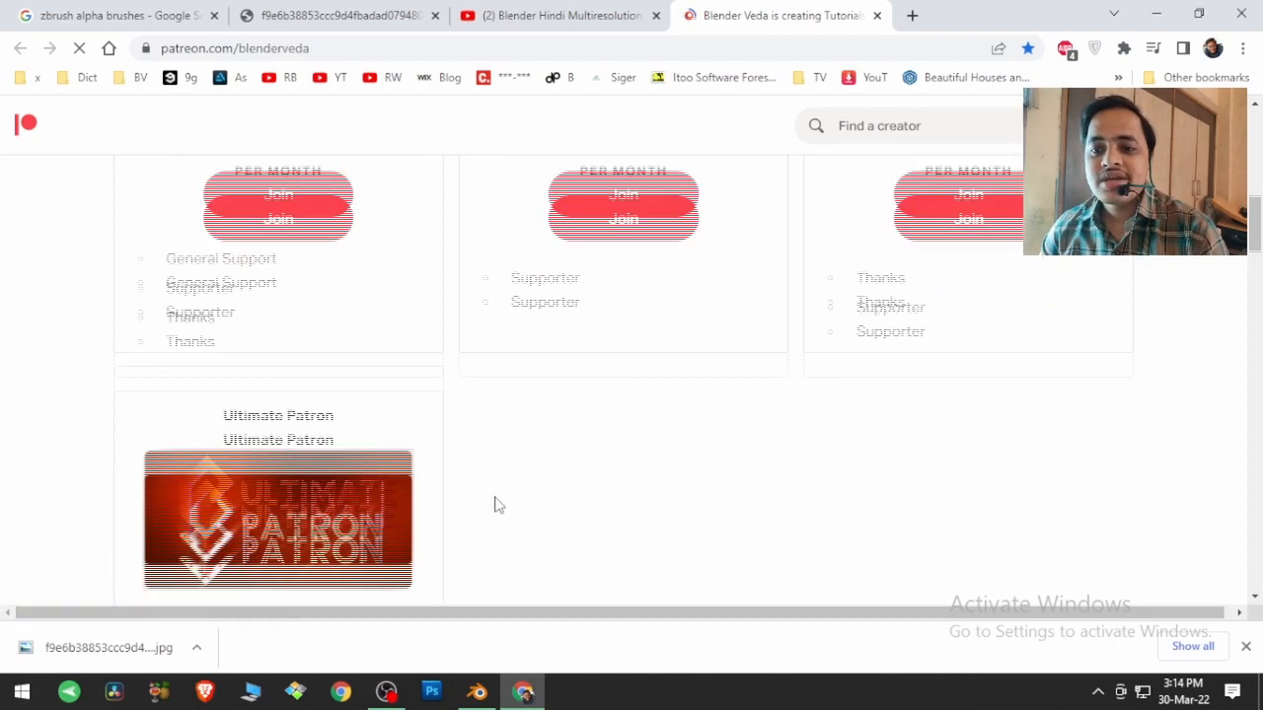
pyautogui.scroll(1, 473, 481)
pyautogui.scroll(2, 464, 484)
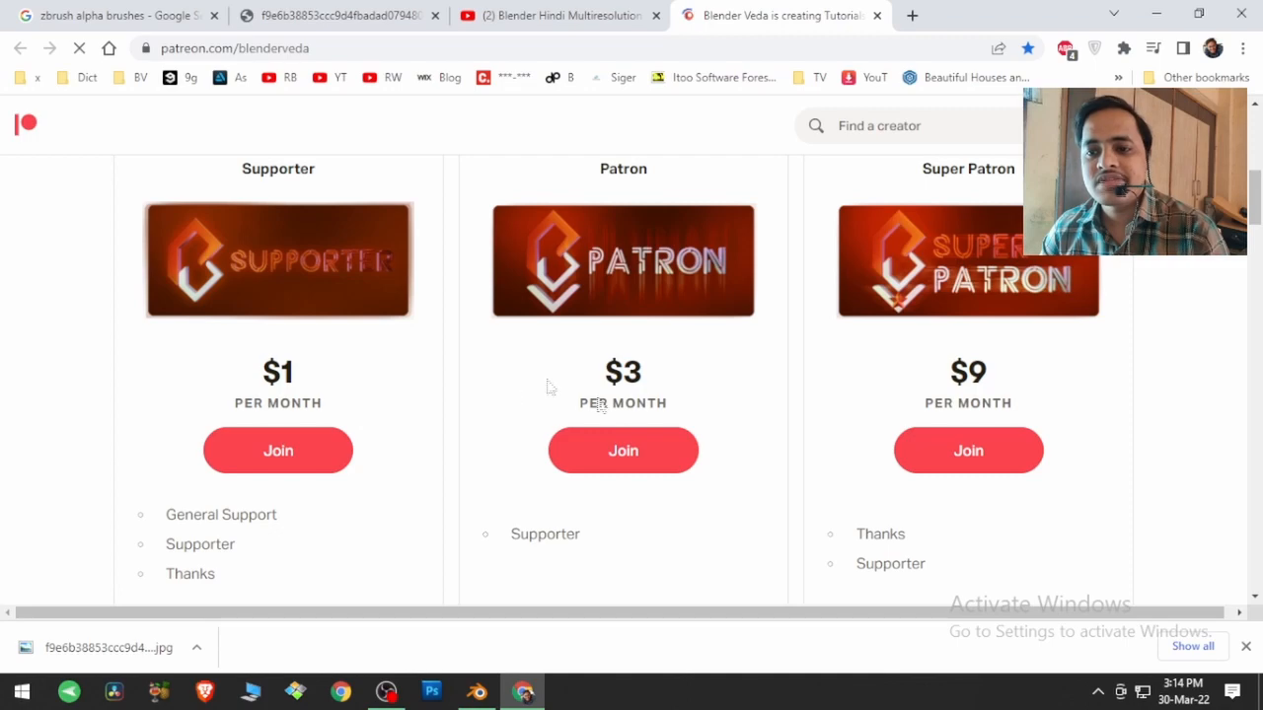
pyautogui.scroll(-5, 875, 378)
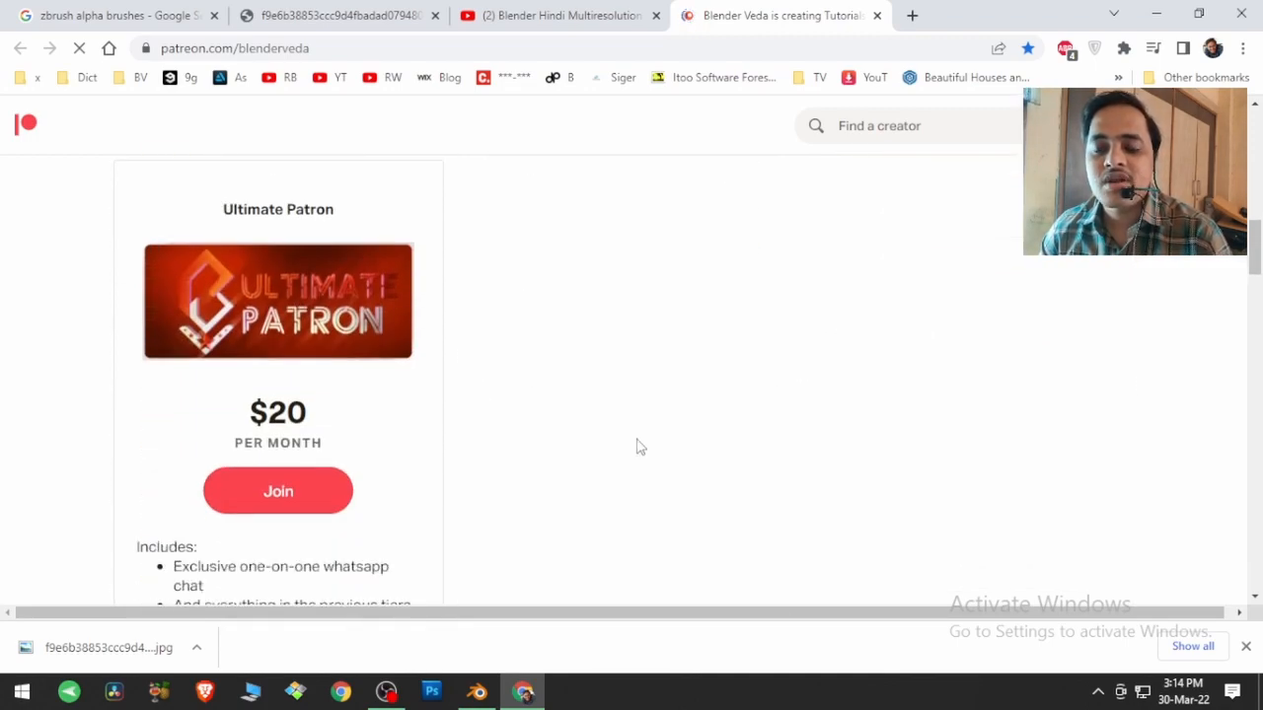
pyautogui.scroll(8, 637, 446)
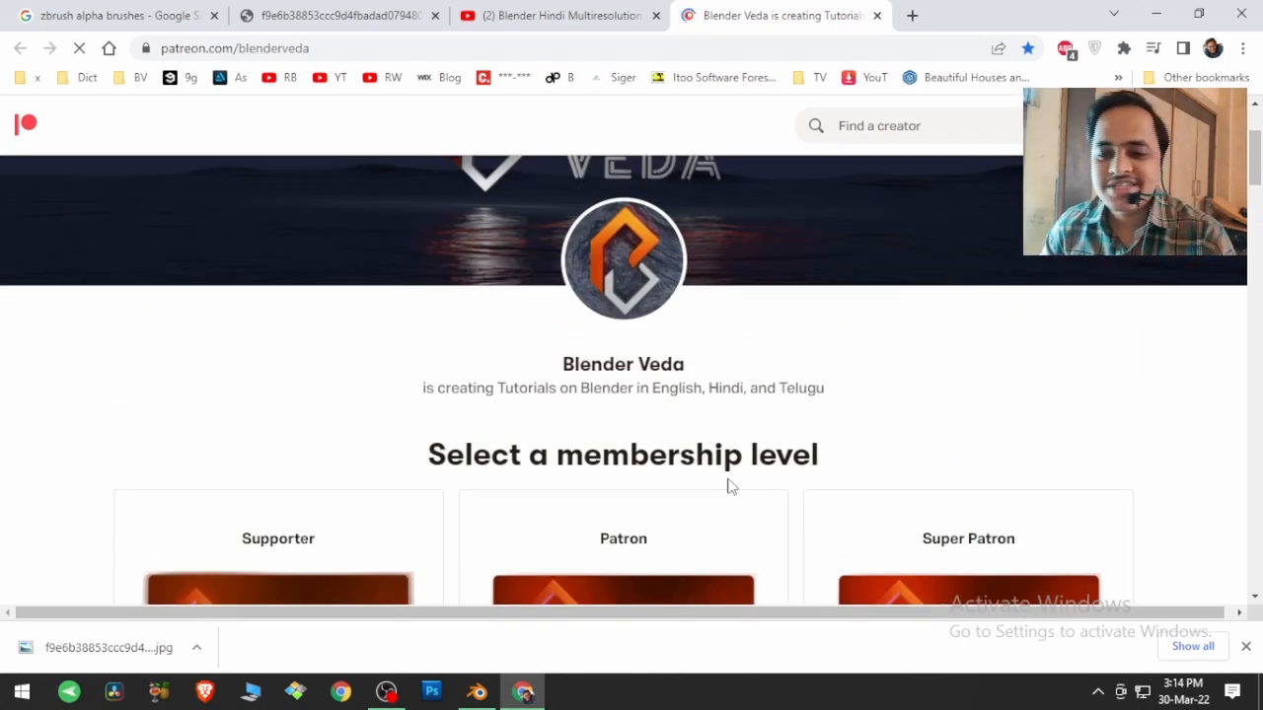
# Step: Switch back to Blender and create a blank 1024 × 1024 px image named Normal in the image editor
pyautogui.moveTo(483, 692)
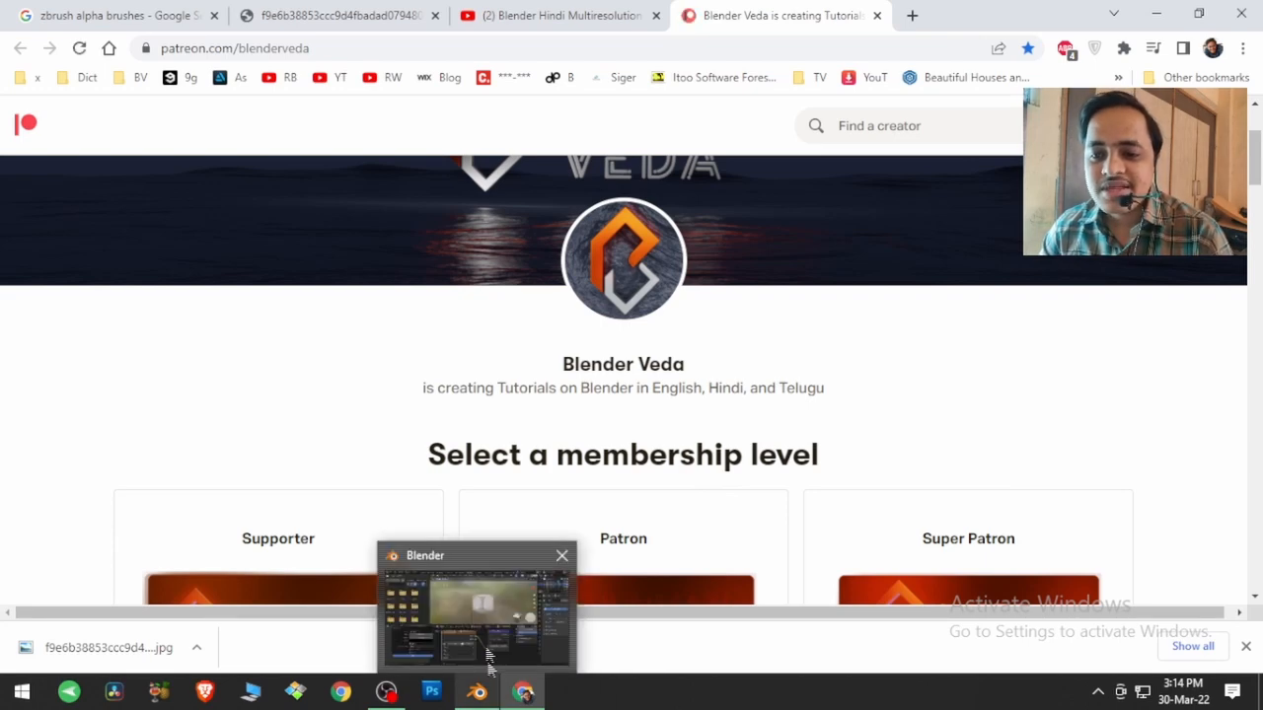
pyautogui.click(487, 619)
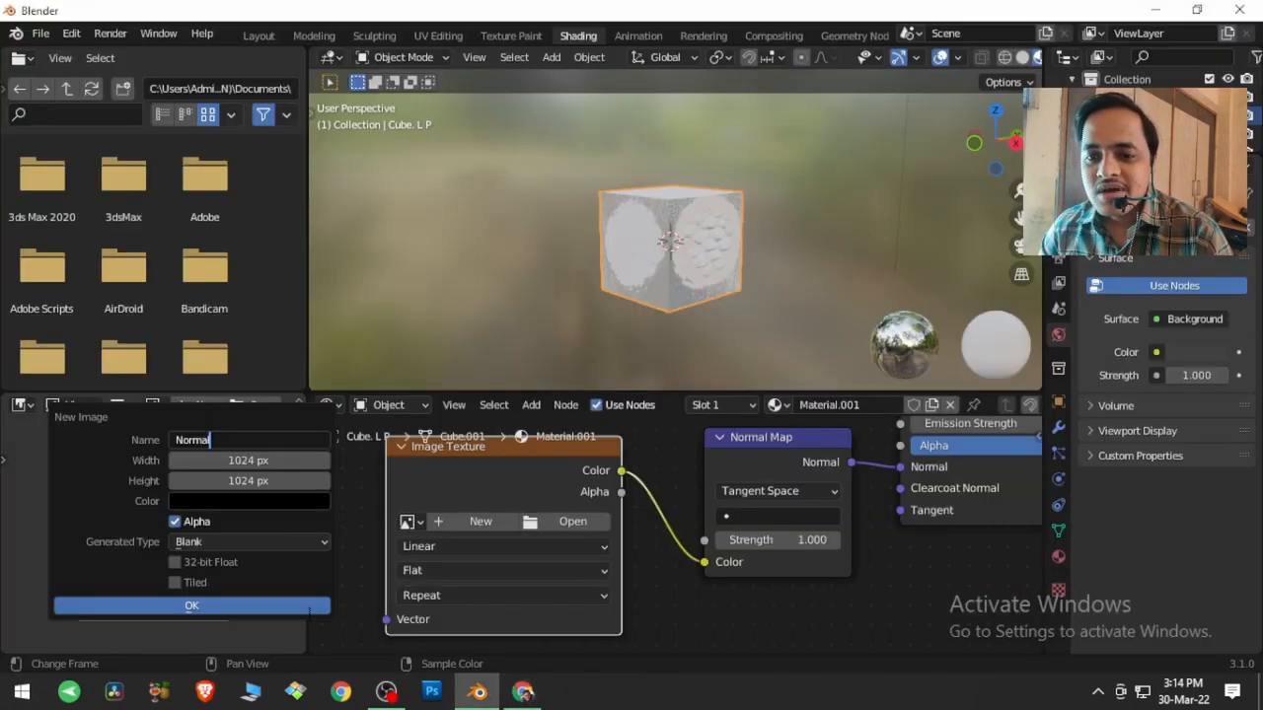
pyautogui.press('Return')
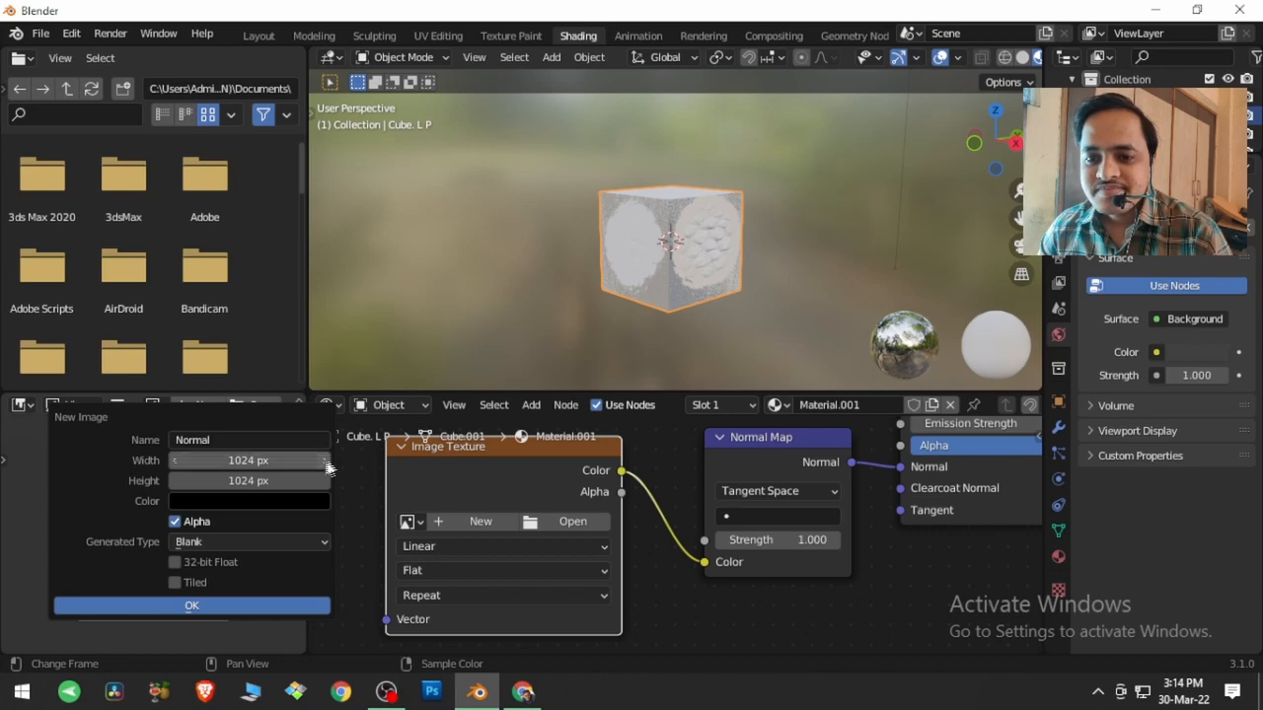
pyautogui.click(30, 456)
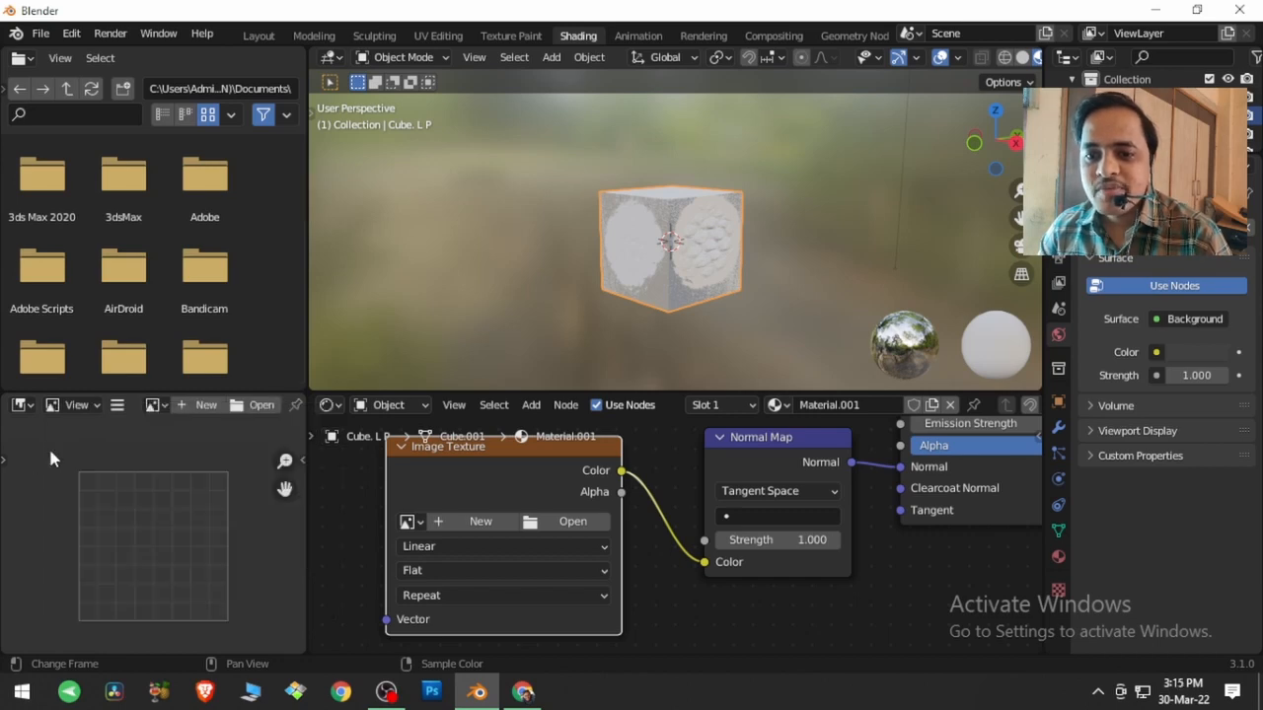
pyautogui.click(189, 407)
pyautogui.click(193, 442)
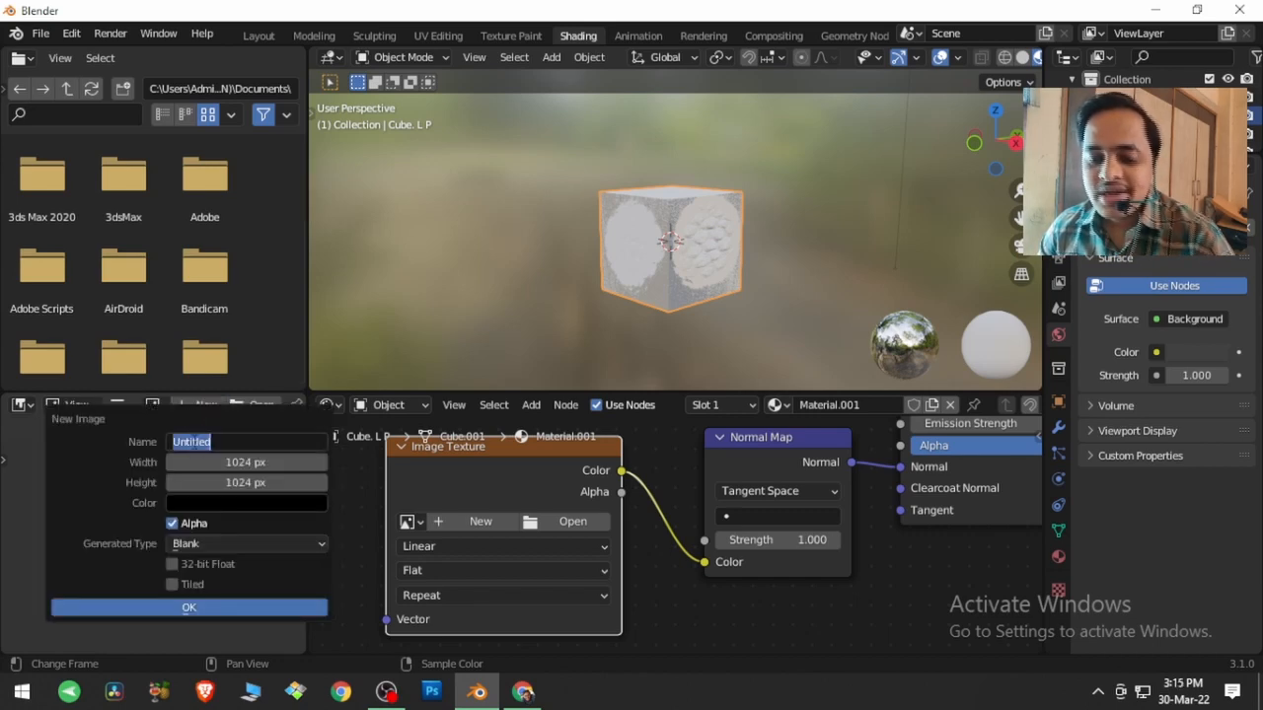
pyautogui.write('Normal')
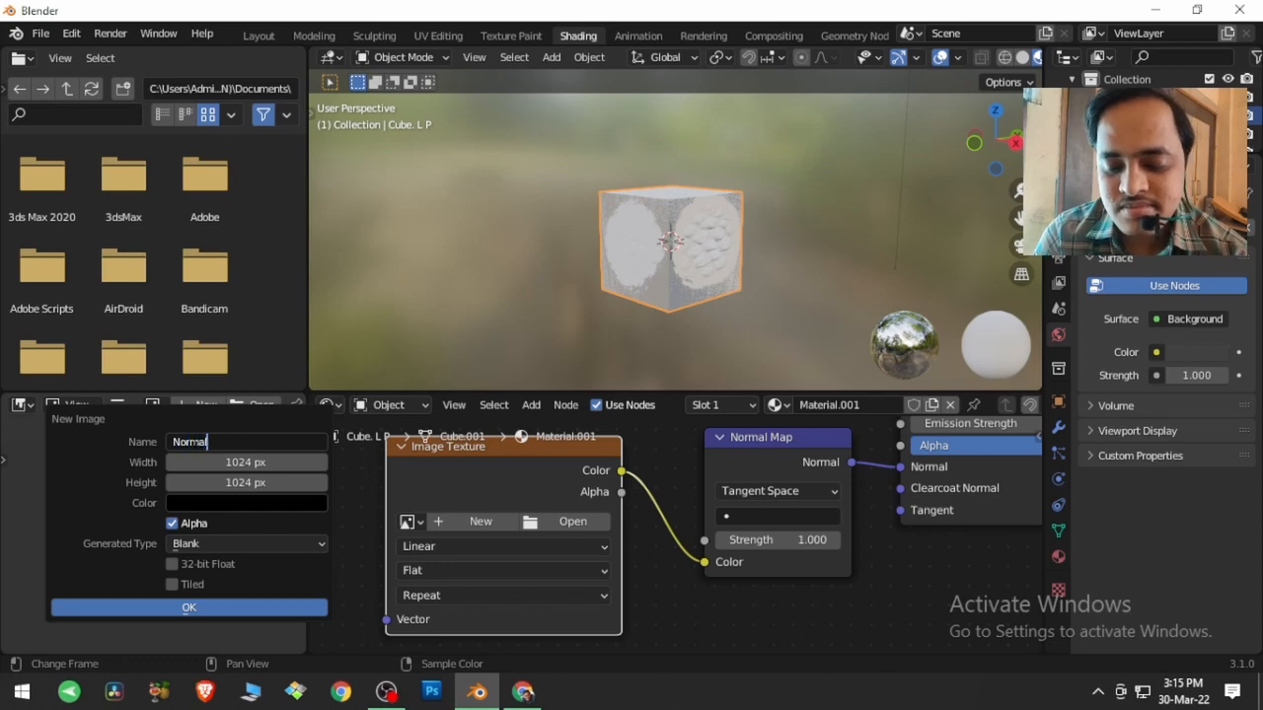
pyautogui.click(223, 606)
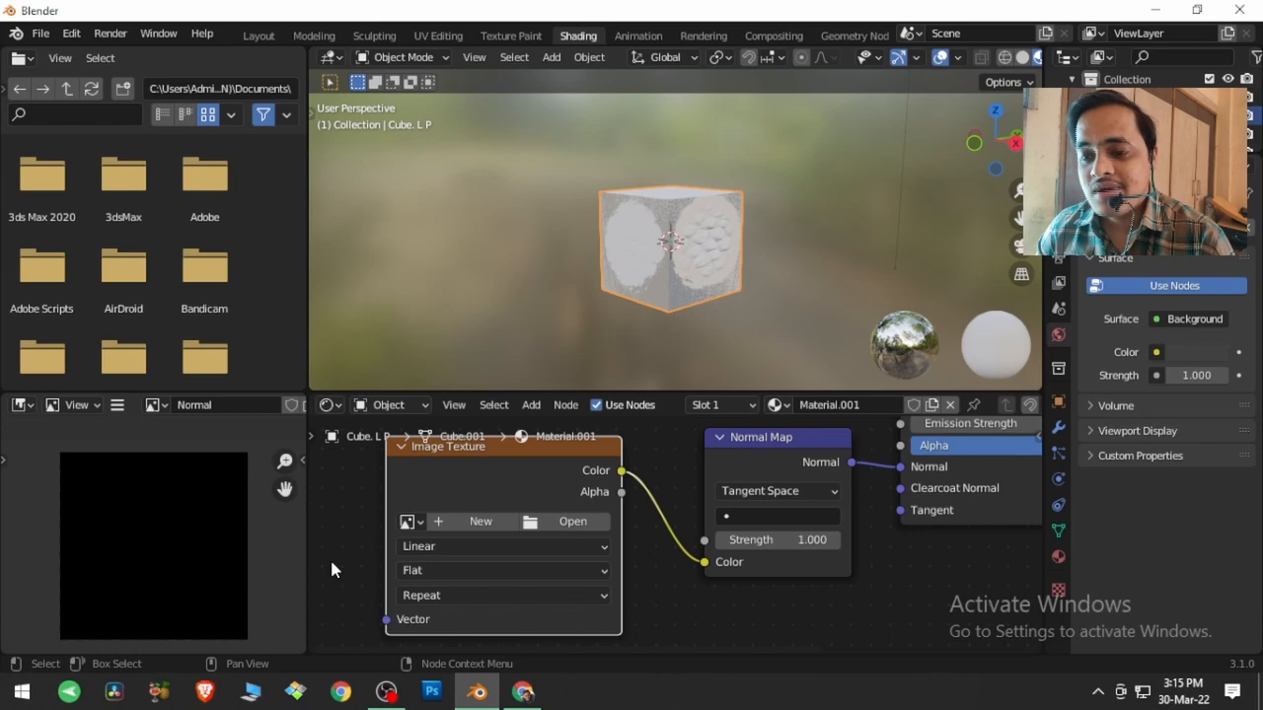
# Step: Tidy the node positions and assign the Normal image to the Image Texture node
pyautogui.moveTo(969, 509)
pyautogui.mouseDown()
pyautogui.moveTo(945, 550)
pyautogui.moveTo(961, 524)
pyautogui.mouseUp()
pyautogui.moveTo(753, 473)
pyautogui.mouseDown()
pyautogui.moveTo(723, 464)
pyautogui.moveTo(738, 456)
pyautogui.mouseUp()
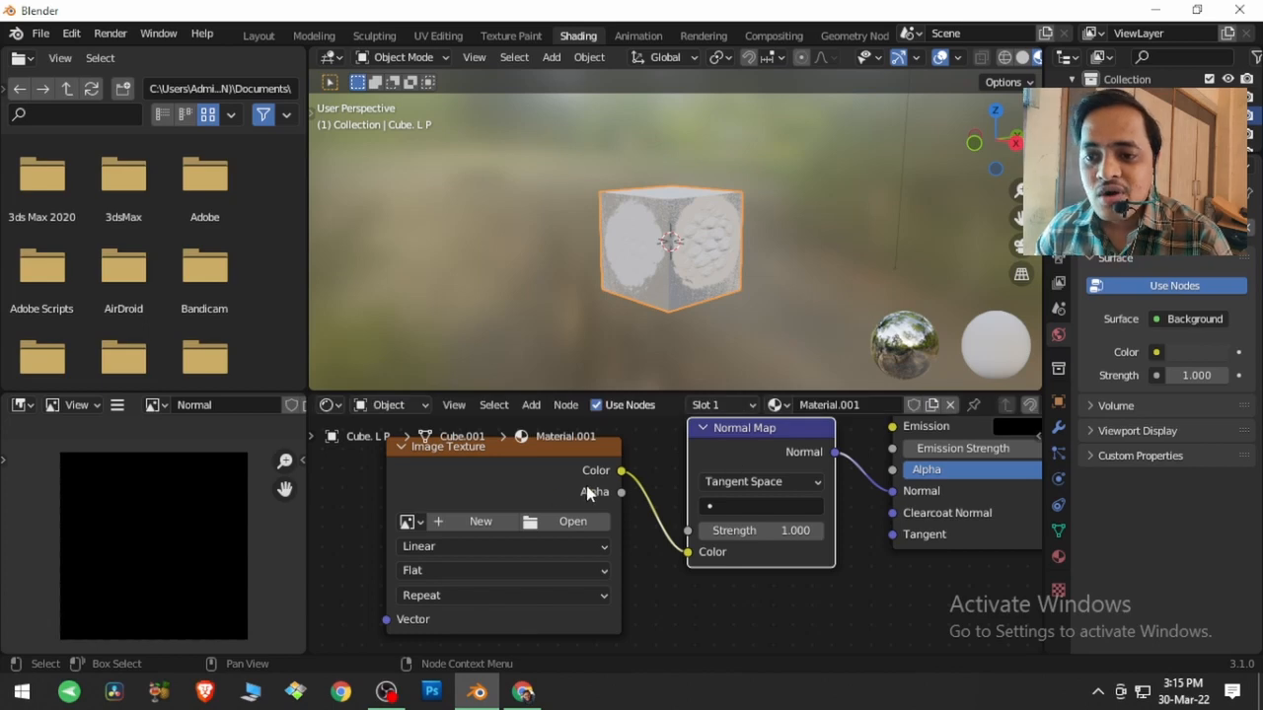
pyautogui.moveTo(541, 491)
pyautogui.mouseDown()
pyautogui.moveTo(530, 487)
pyautogui.moveTo(542, 485)
pyautogui.mouseUp()
pyautogui.click(414, 520)
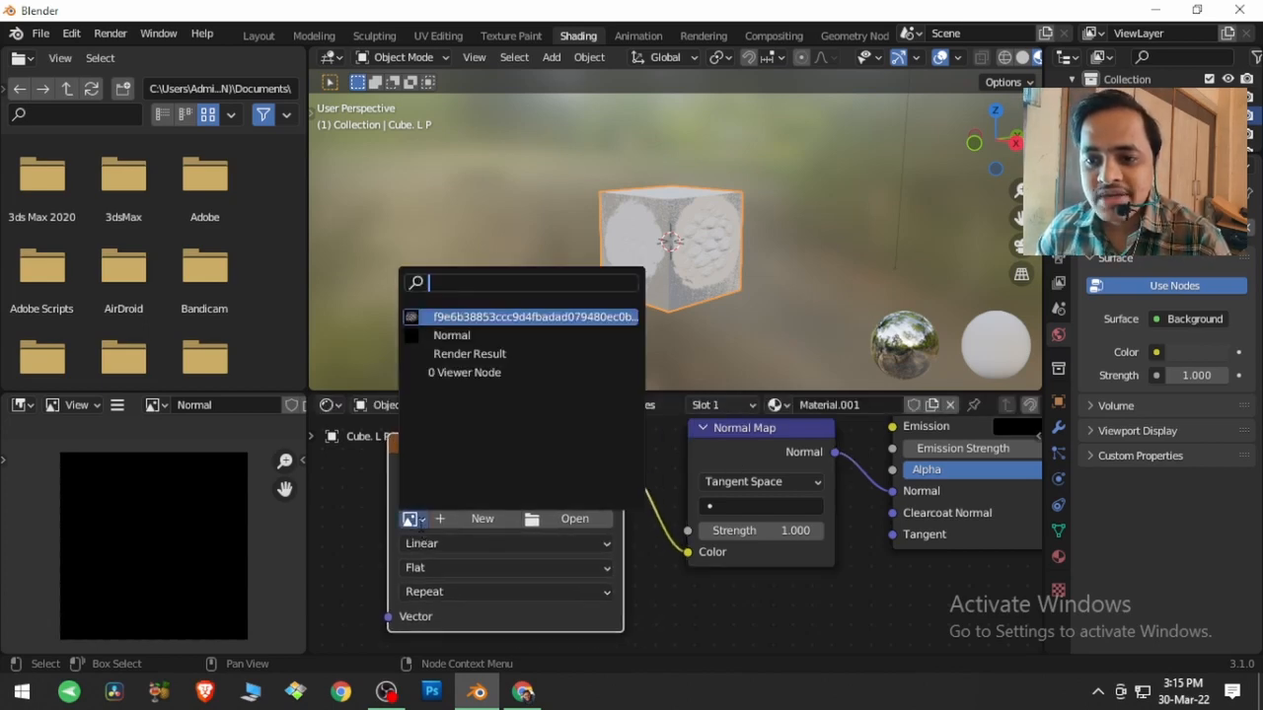
pyautogui.click(439, 336)
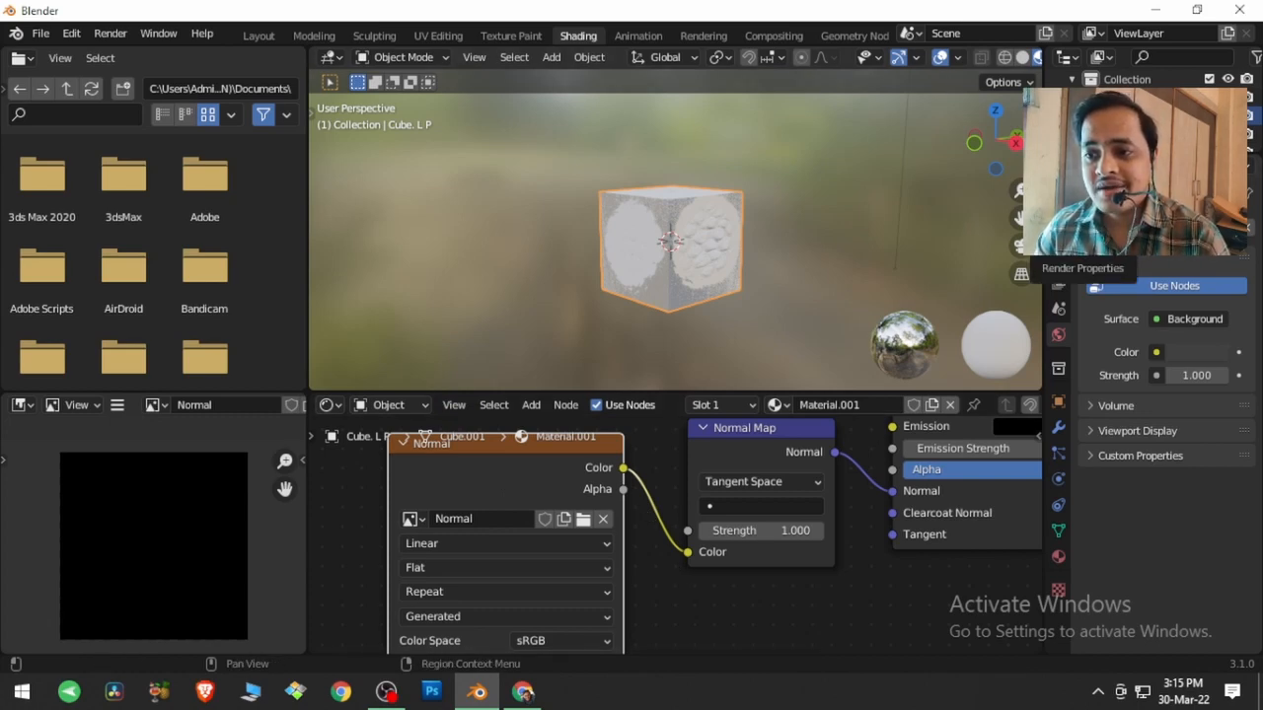
# Step: Change the scene's render engine to Cycles
pyautogui.click(1057, 256)
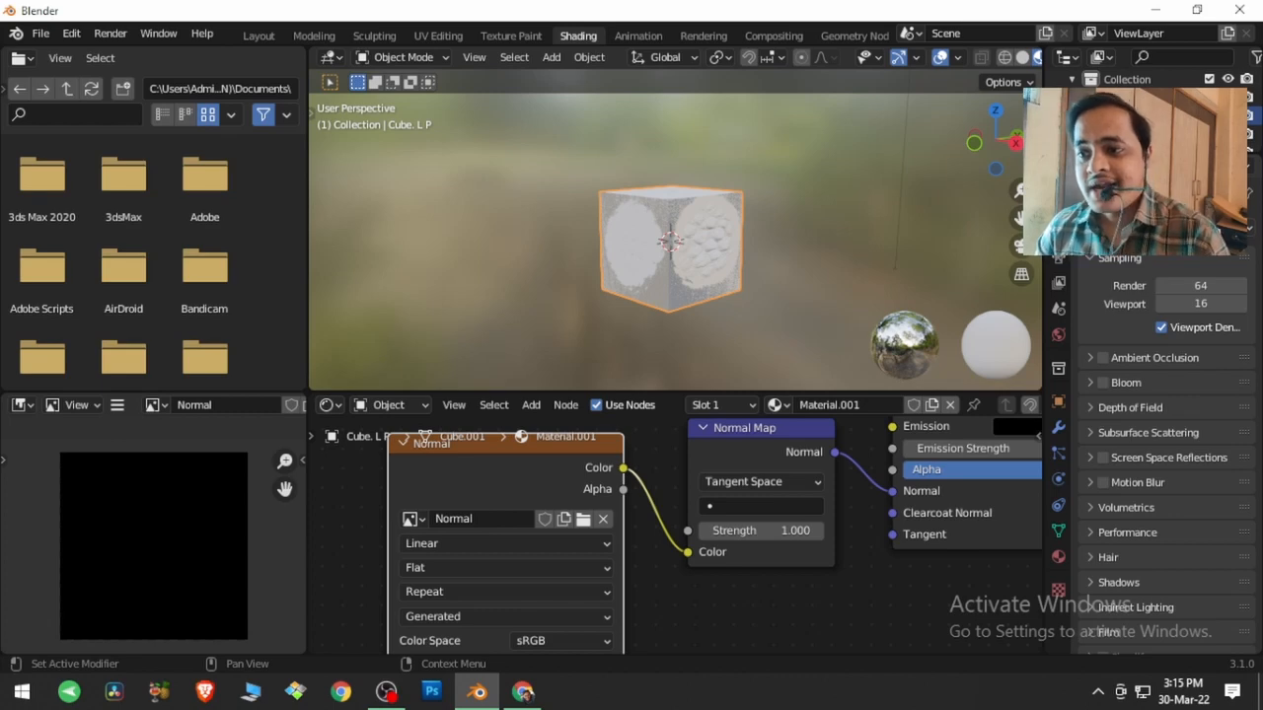
pyautogui.click(1183, 230)
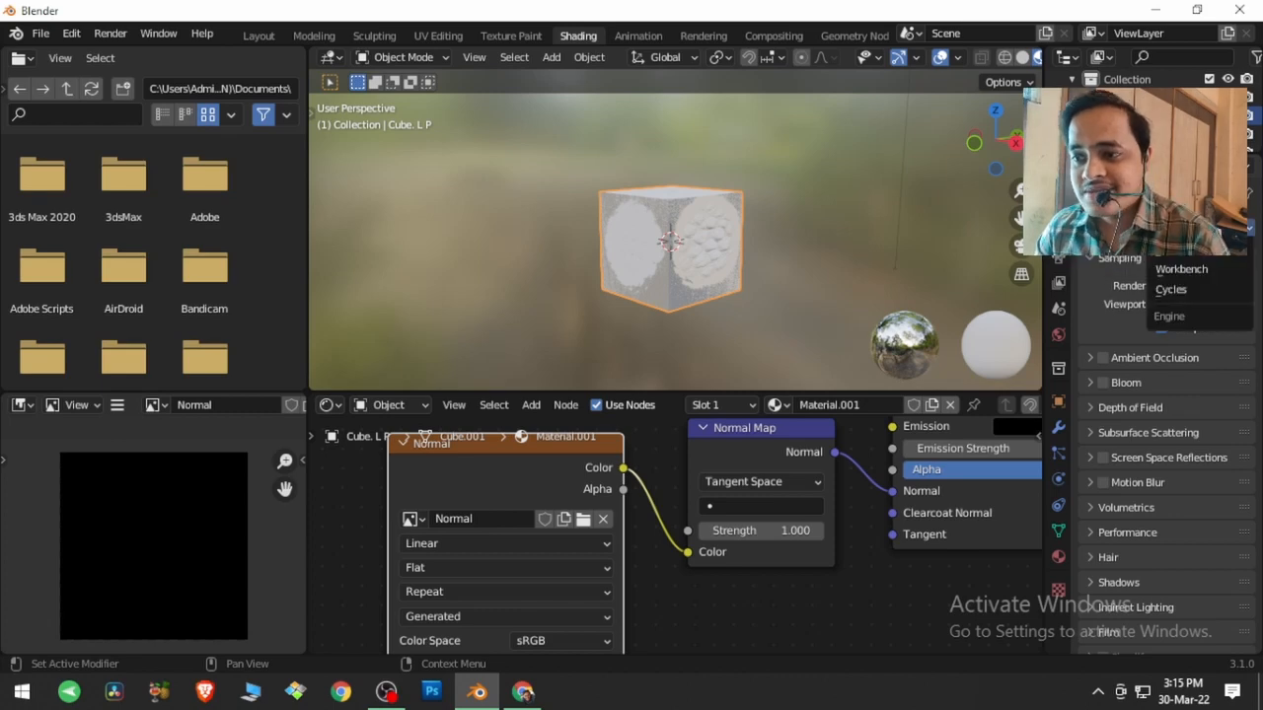
pyautogui.click(1200, 288)
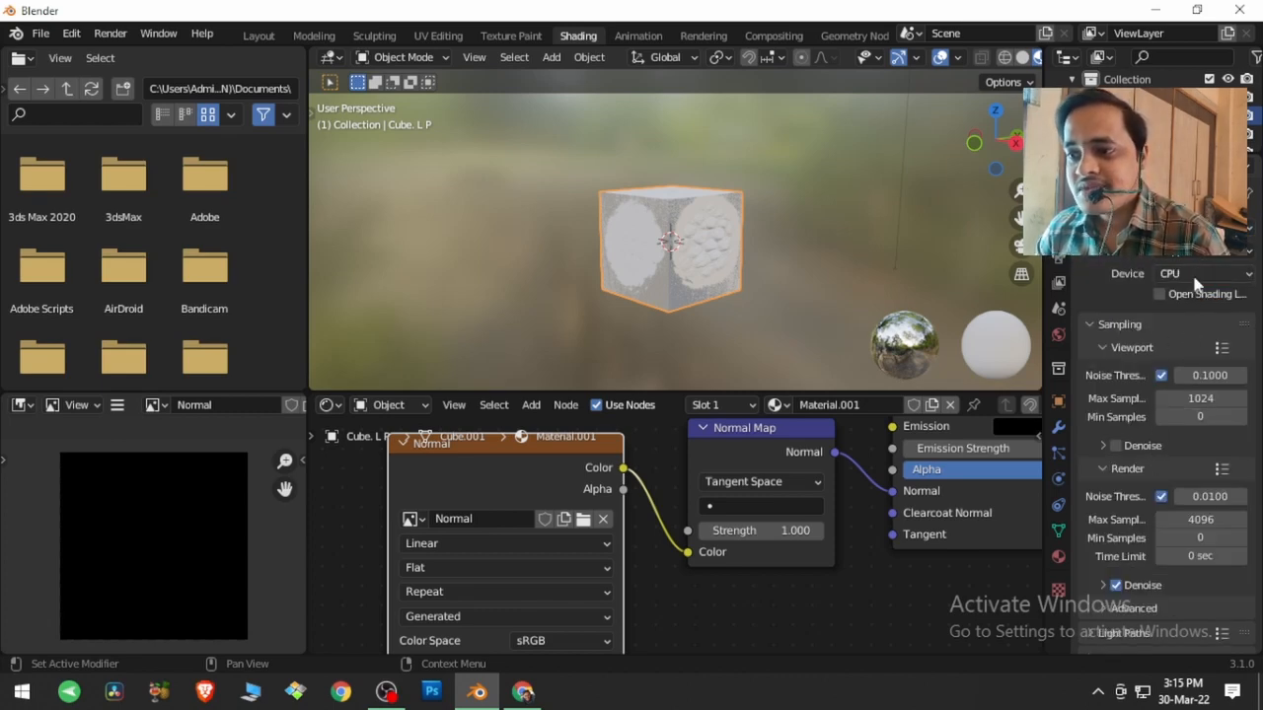
# Step: Set the maximum samples to 128 for both the render and the viewport
pyautogui.scroll(-6, 1160, 476)
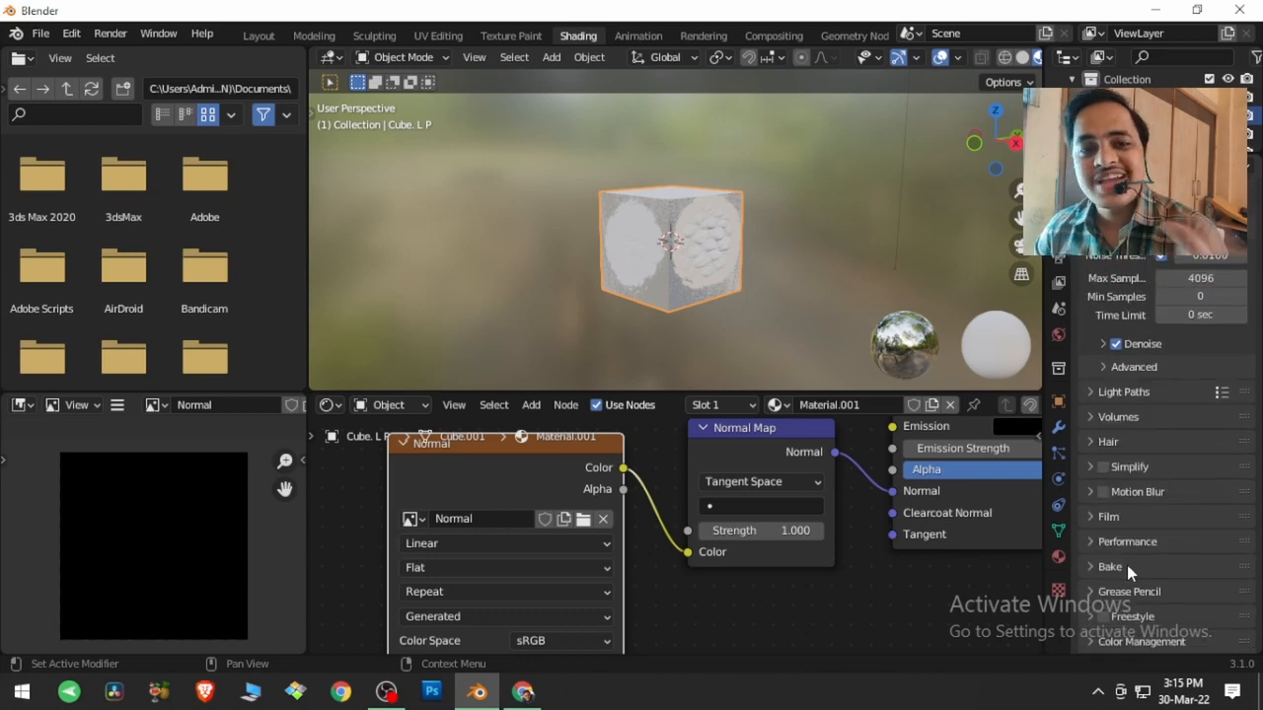
pyautogui.scroll(5, 1127, 565)
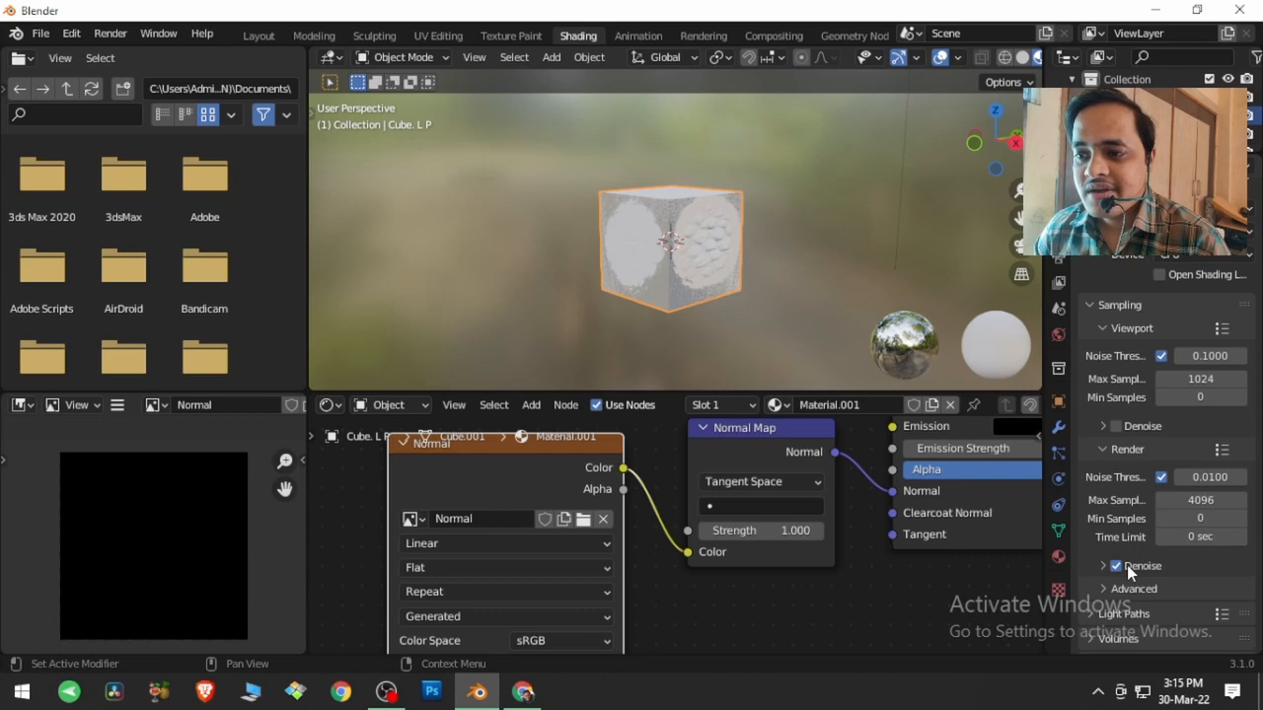
pyautogui.click(1194, 500)
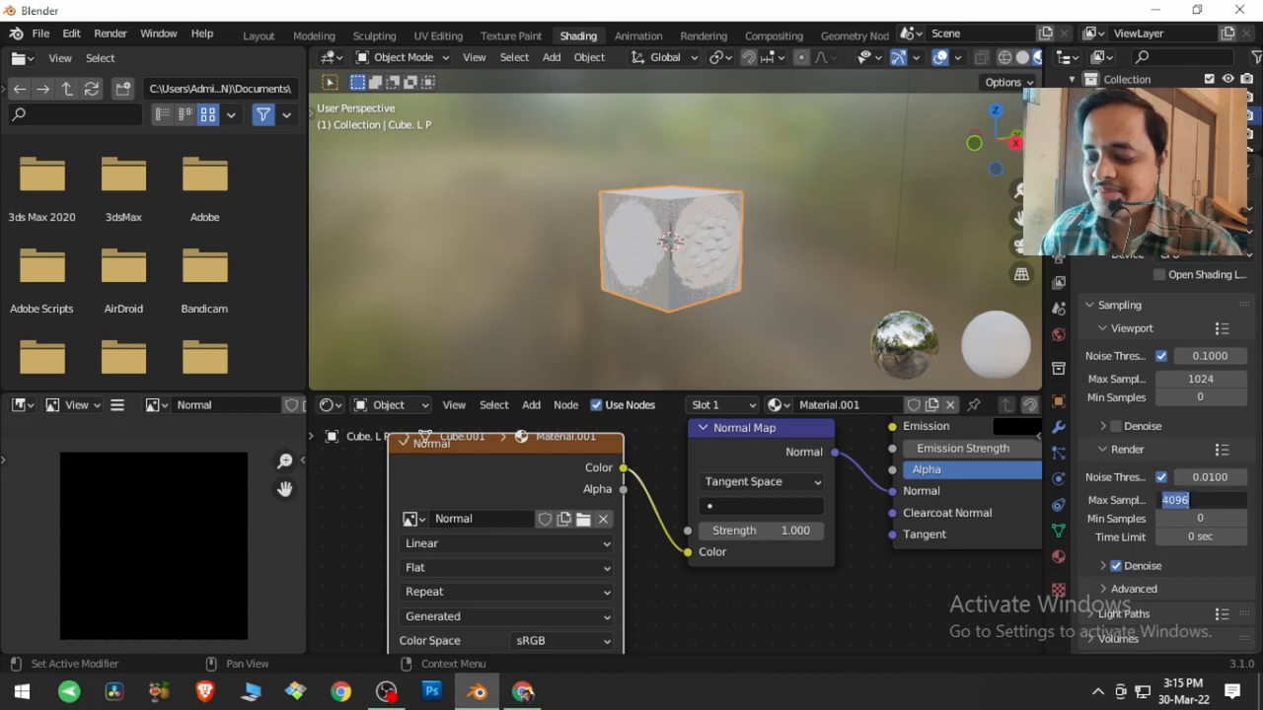
pyautogui.write('128')
pyautogui.press('Return')
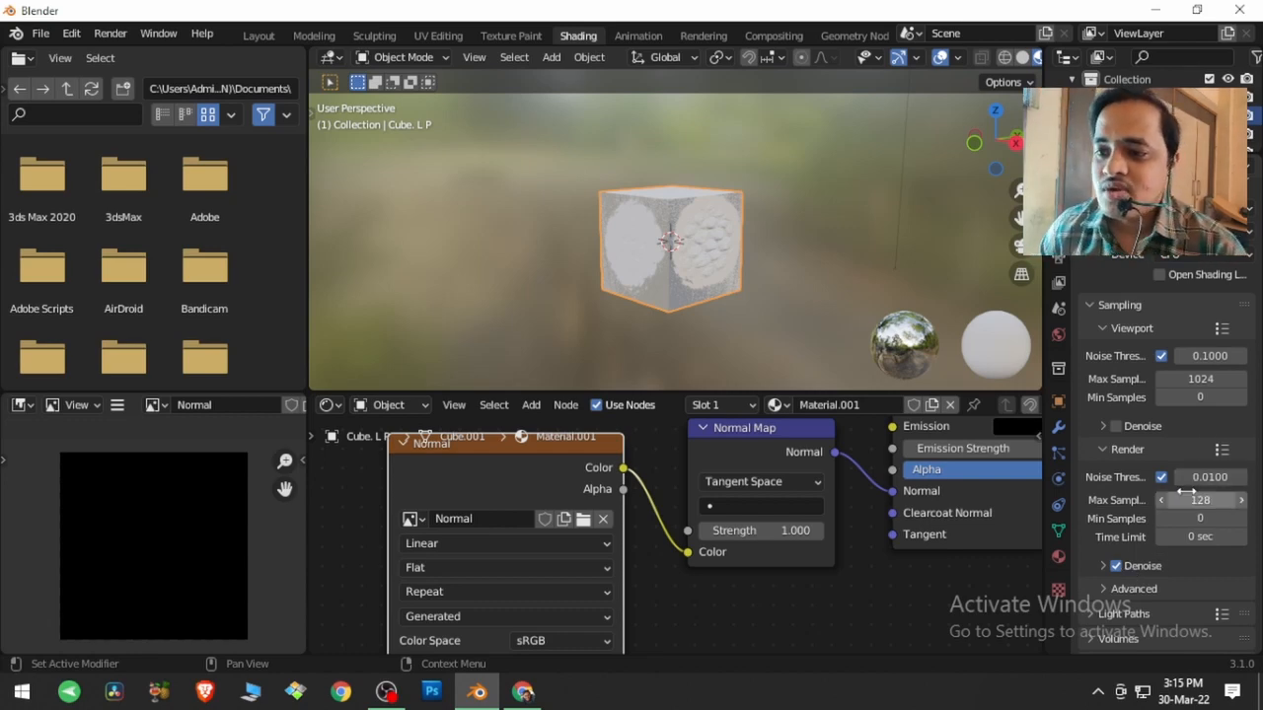
pyautogui.click(1192, 379)
pyautogui.write('128')
pyautogui.press('Return')
# Step: Move the Bake section directly above Light Paths in the render settings and expand its options
pyautogui.scroll(-2, 1167, 382)
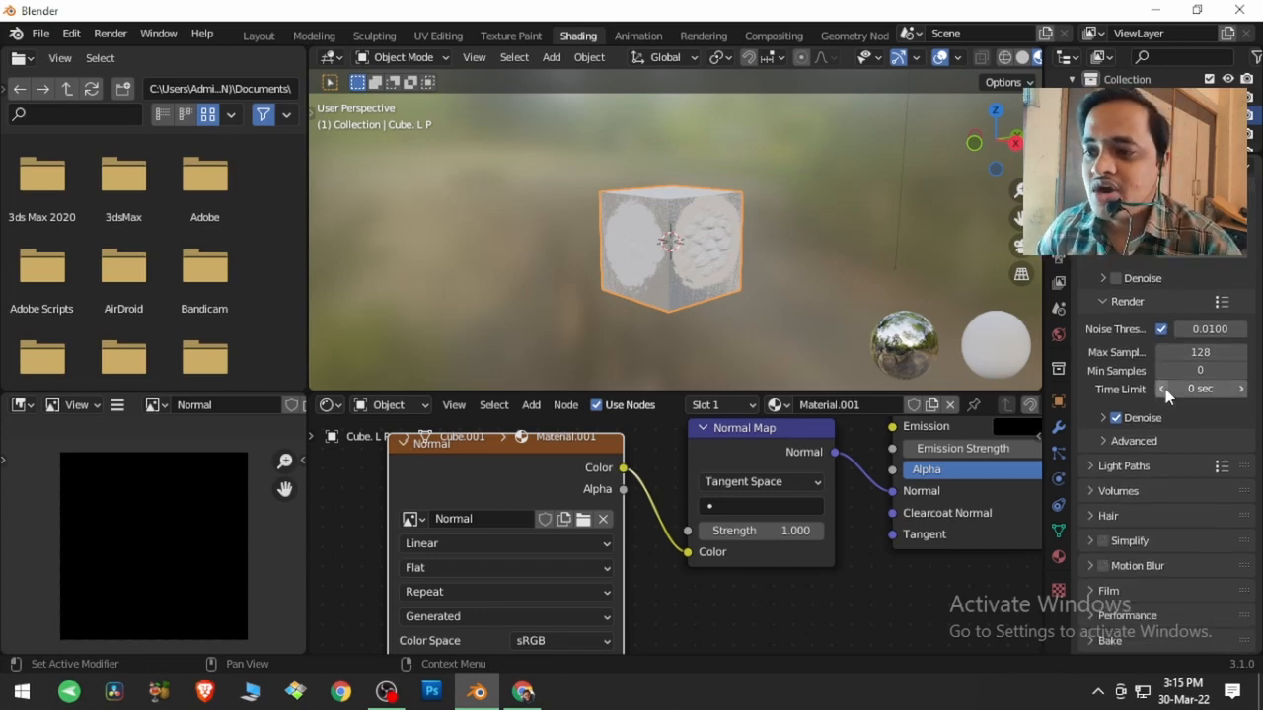
pyautogui.scroll(-2, 1167, 393)
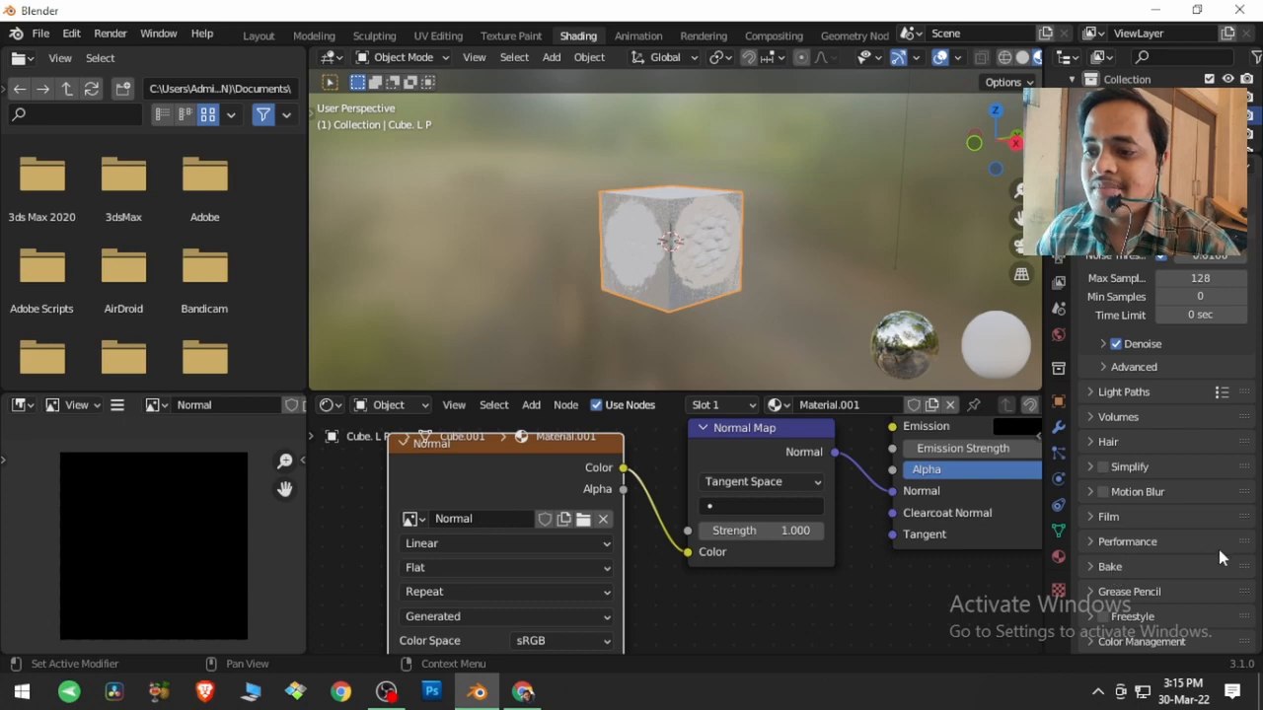
pyautogui.moveTo(1245, 570); pyautogui.dragTo(1240, 394)
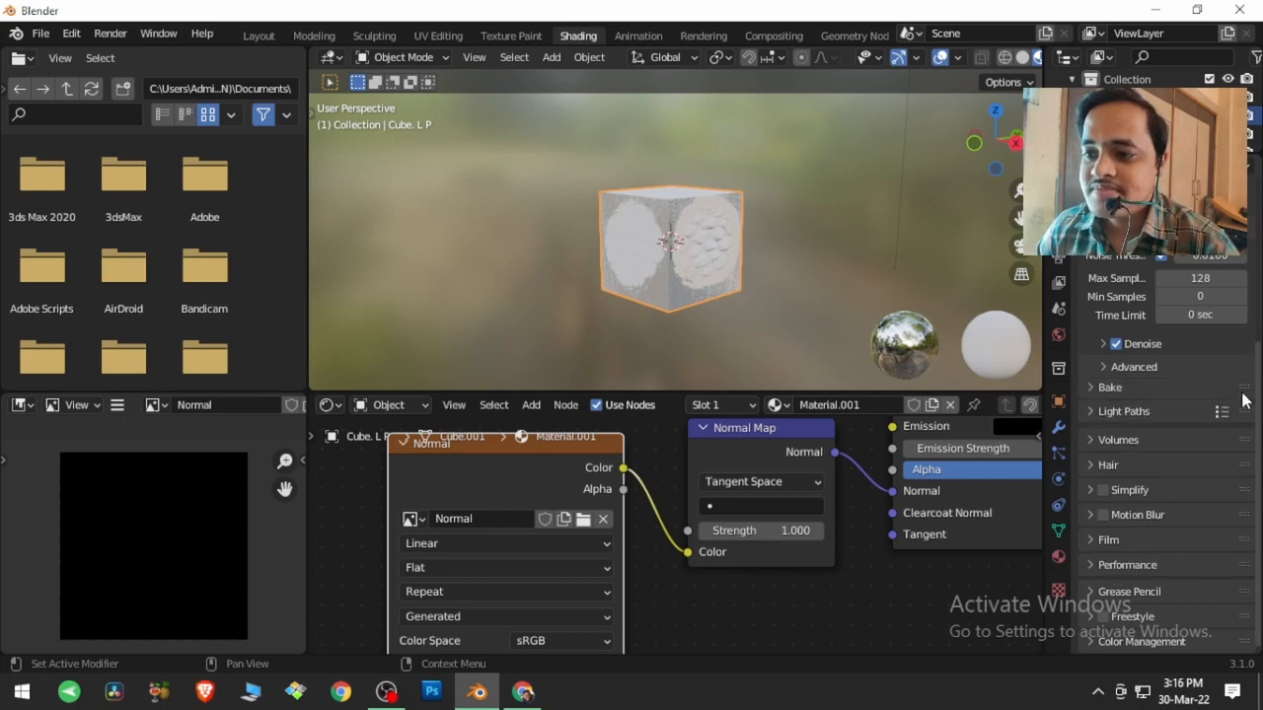
pyautogui.click(1106, 393)
pyautogui.scroll(-3, 1108, 449)
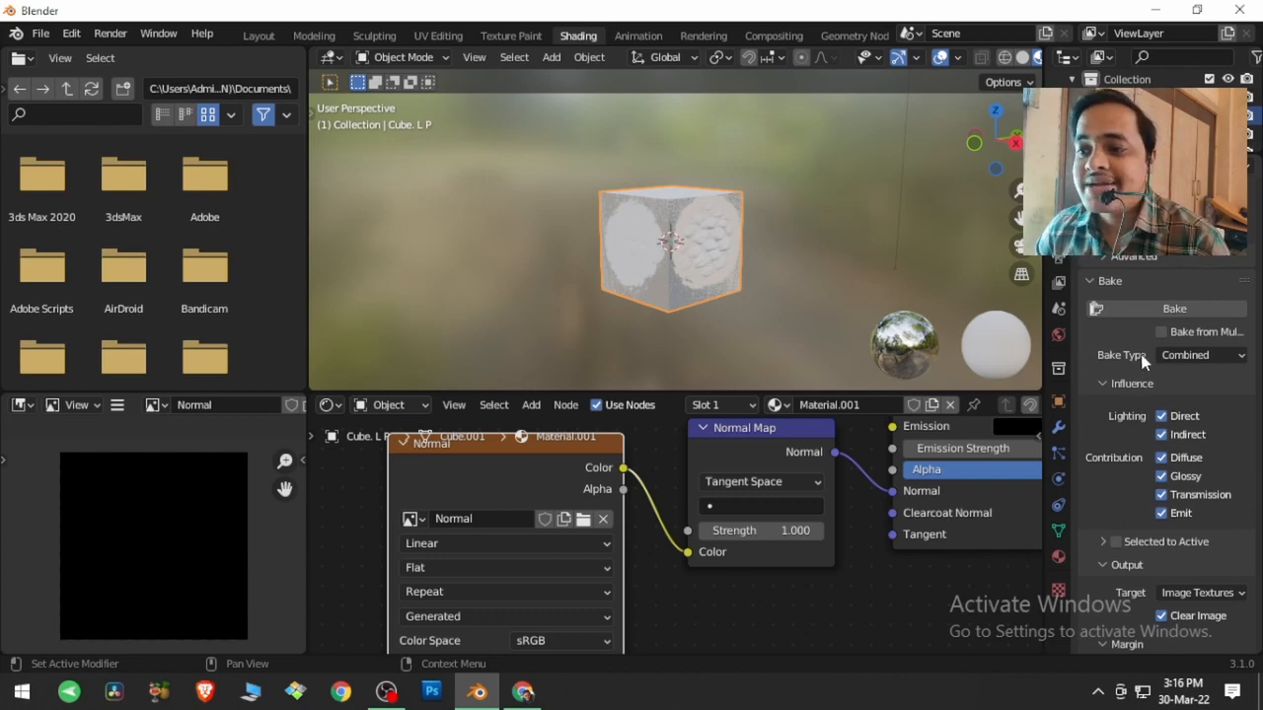
# Step: Set the bake type to Normal, enable Selected to Active and expand its options
pyautogui.click(1186, 356)
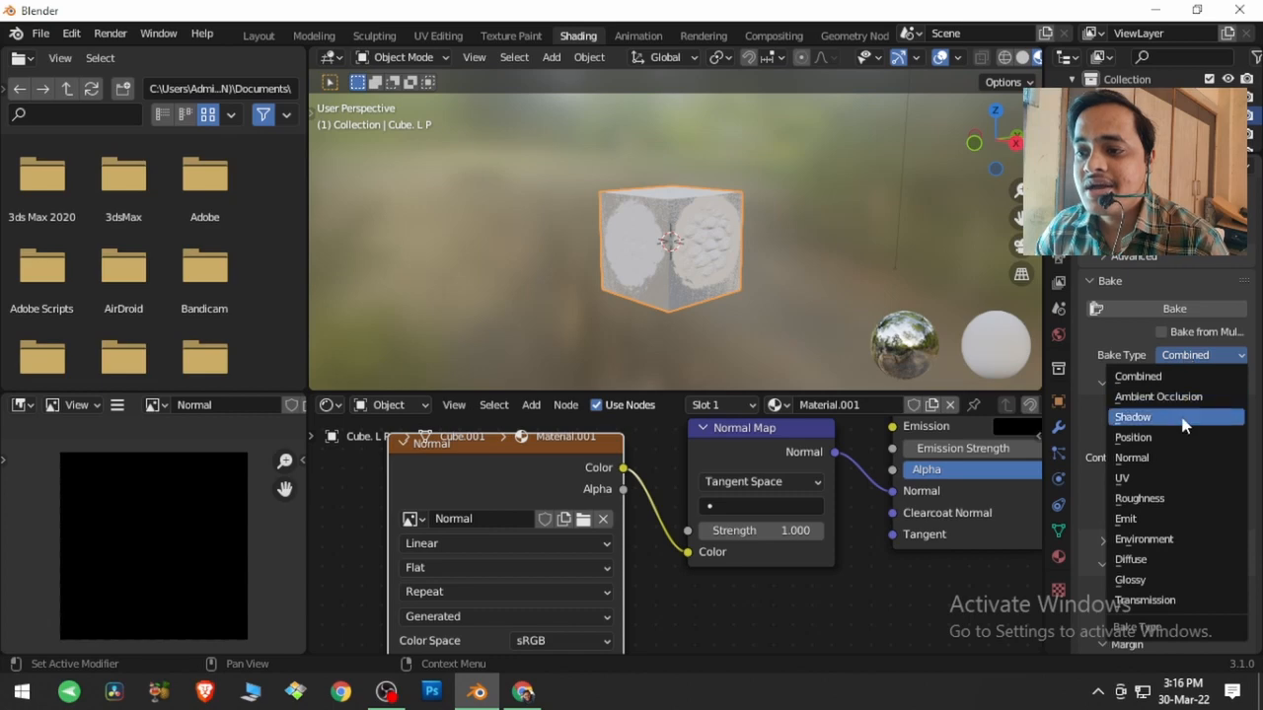
pyautogui.click(1181, 460)
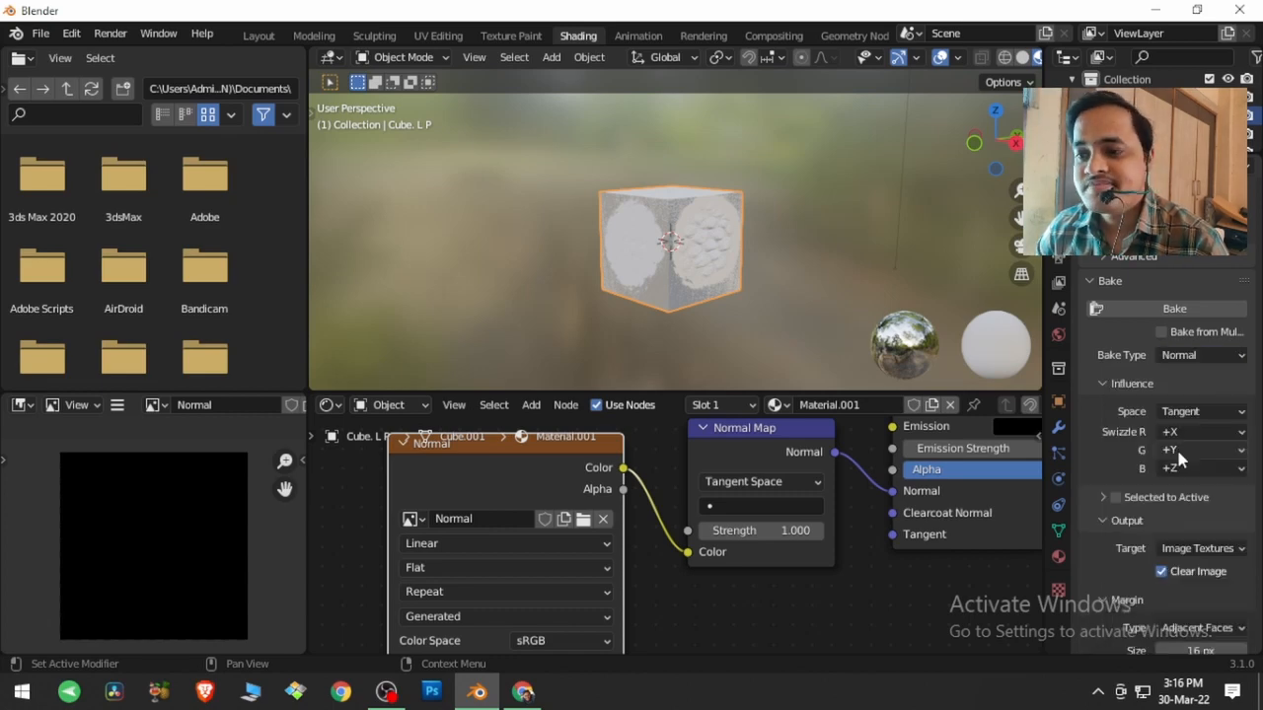
pyautogui.click(1115, 500)
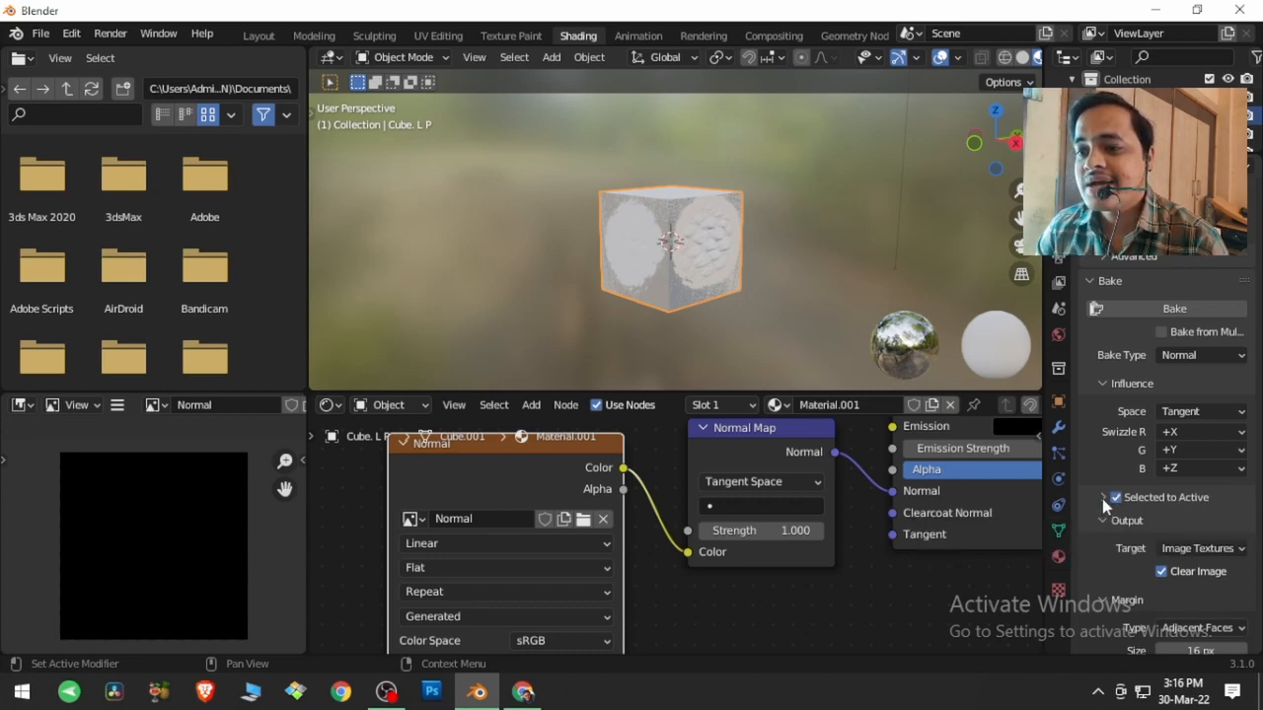
pyautogui.click(1104, 500)
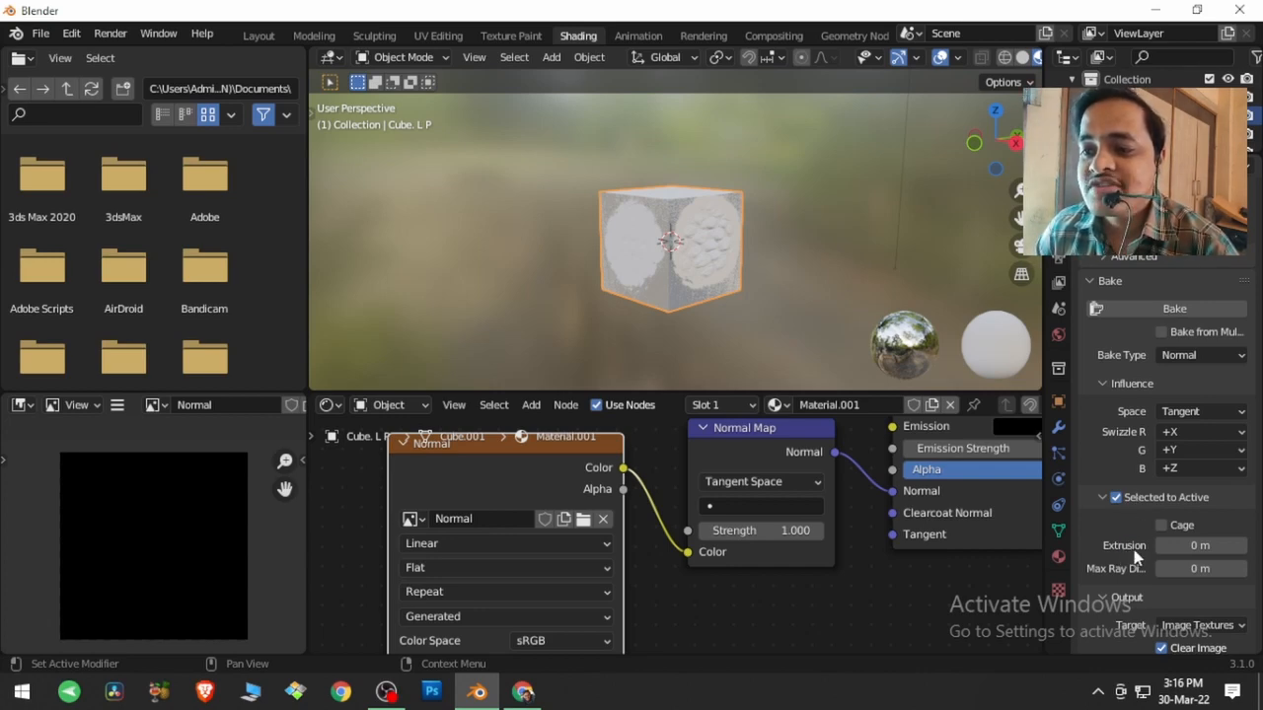
# Step: Measure how far the sculpted scales protrude beyond the low-poly cube's side in front view, and return to the selection tool
pyautogui.moveTo(657, 321); pyautogui.dragTo(758, 296, button='middle')
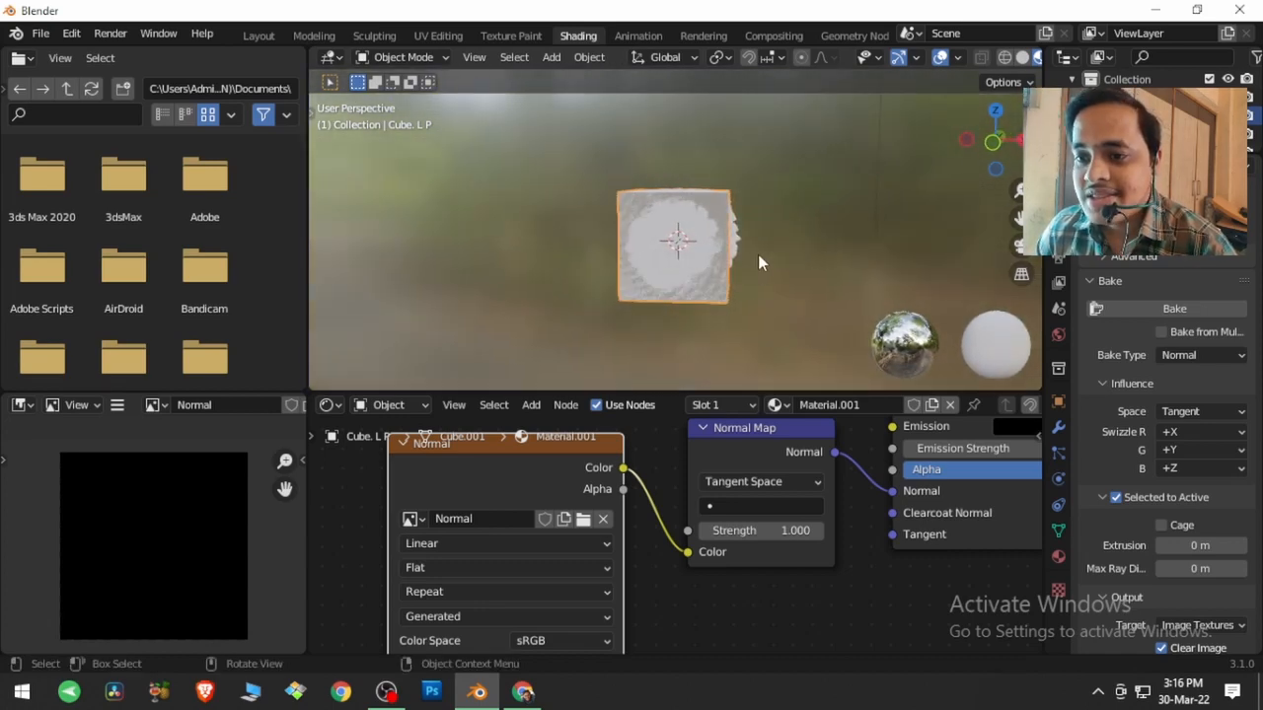
pyautogui.click(994, 147)
pyautogui.scroll(4, 830, 252)
pyautogui.keyDown('shift'); pyautogui.moveTo(827, 256); pyautogui.dragTo(761, 253, button='middle'); pyautogui.keyUp('shift')
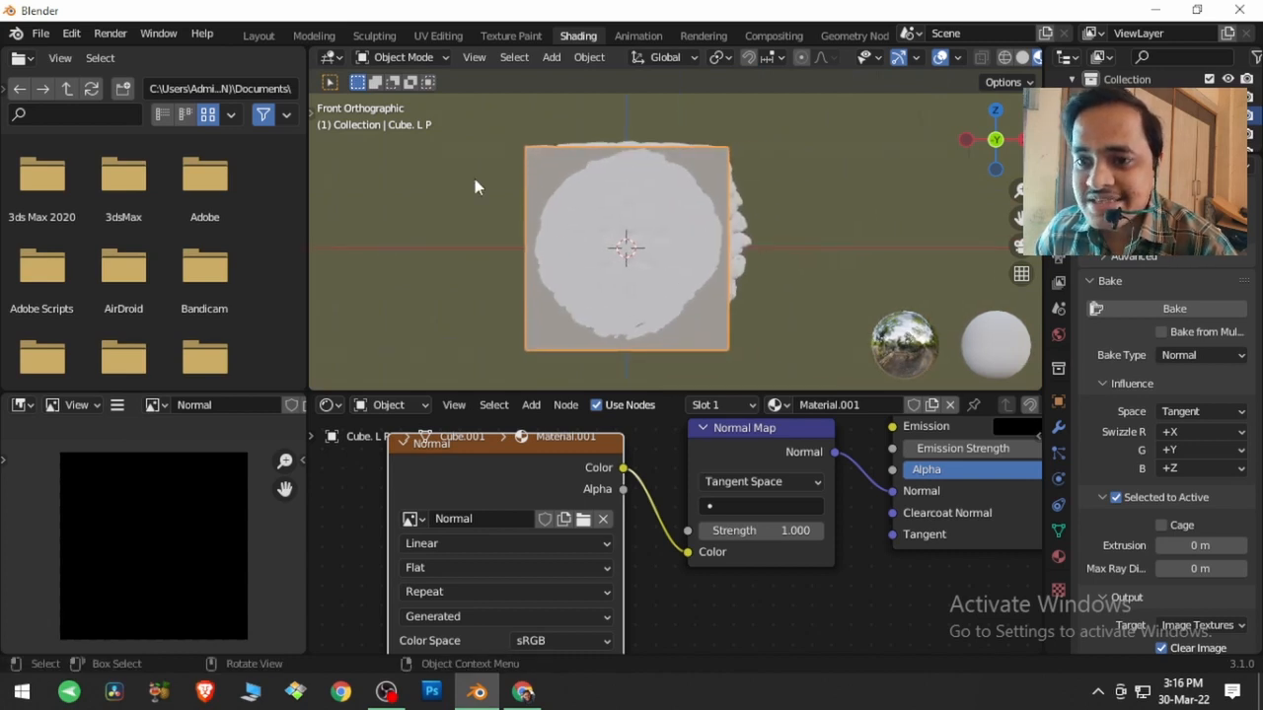
pyautogui.click(315, 118)
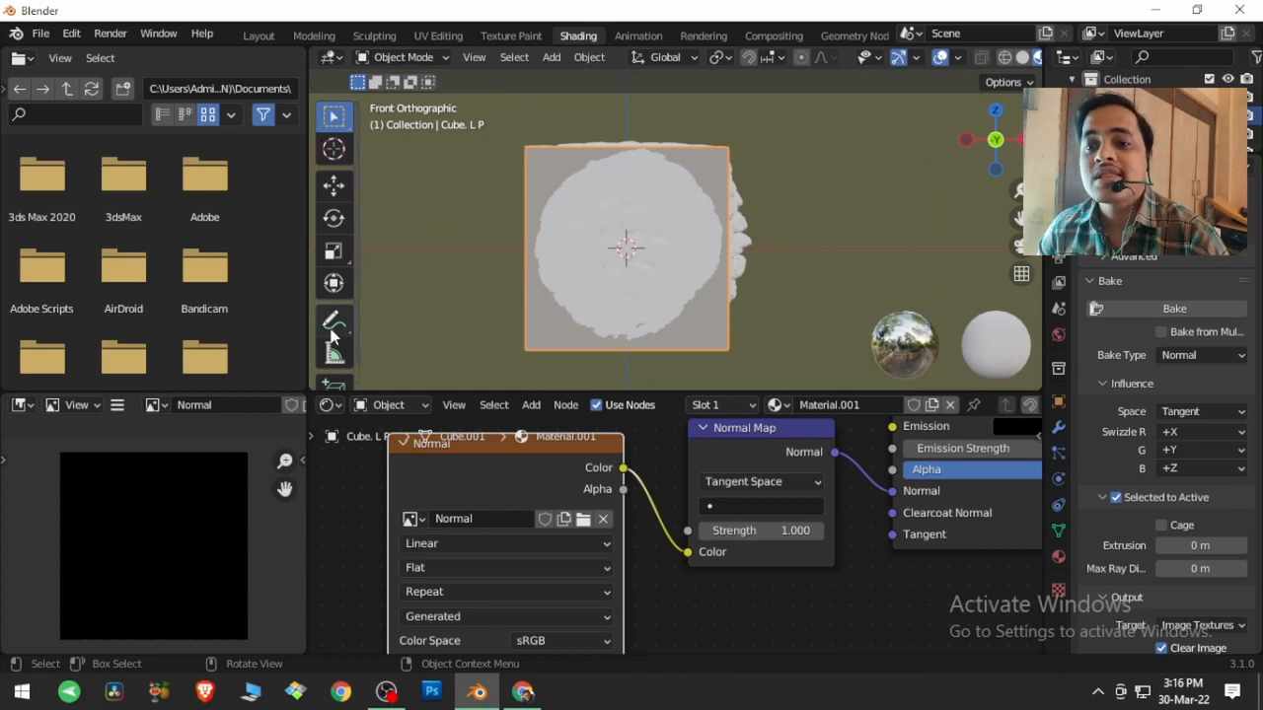
pyautogui.click(334, 355)
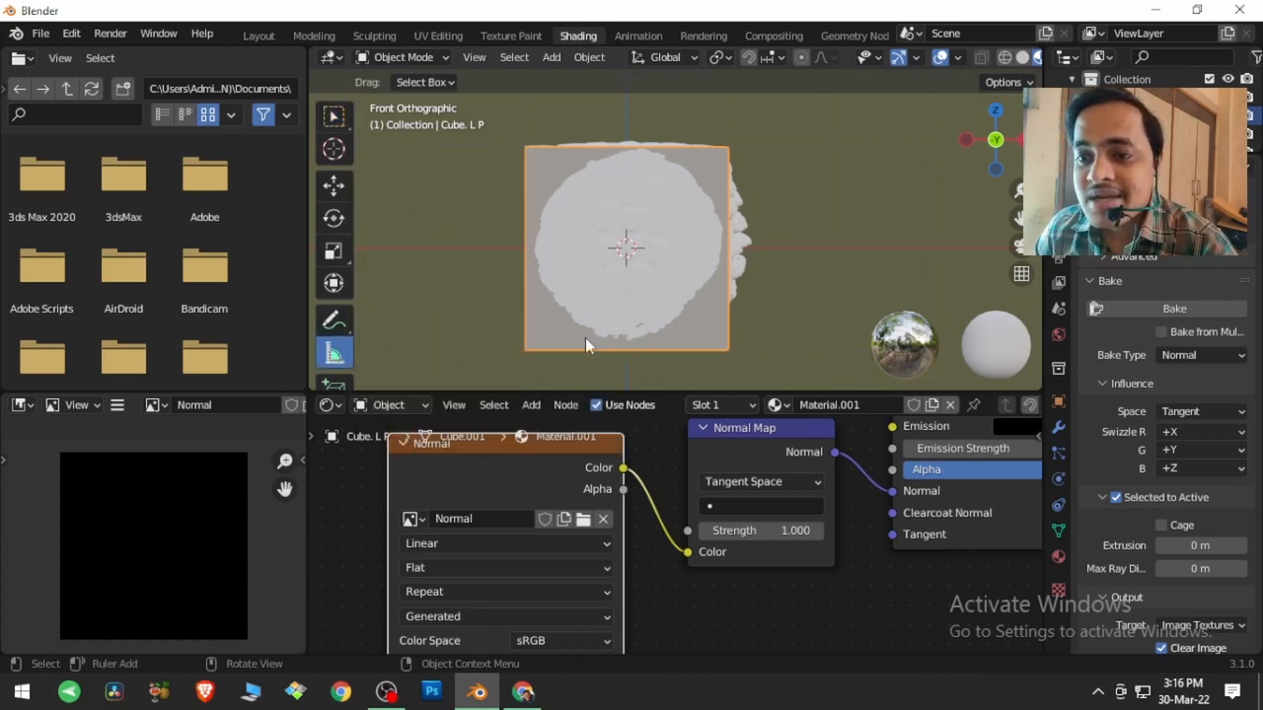
pyautogui.moveTo(728, 250); pyautogui.dragTo(762, 242)
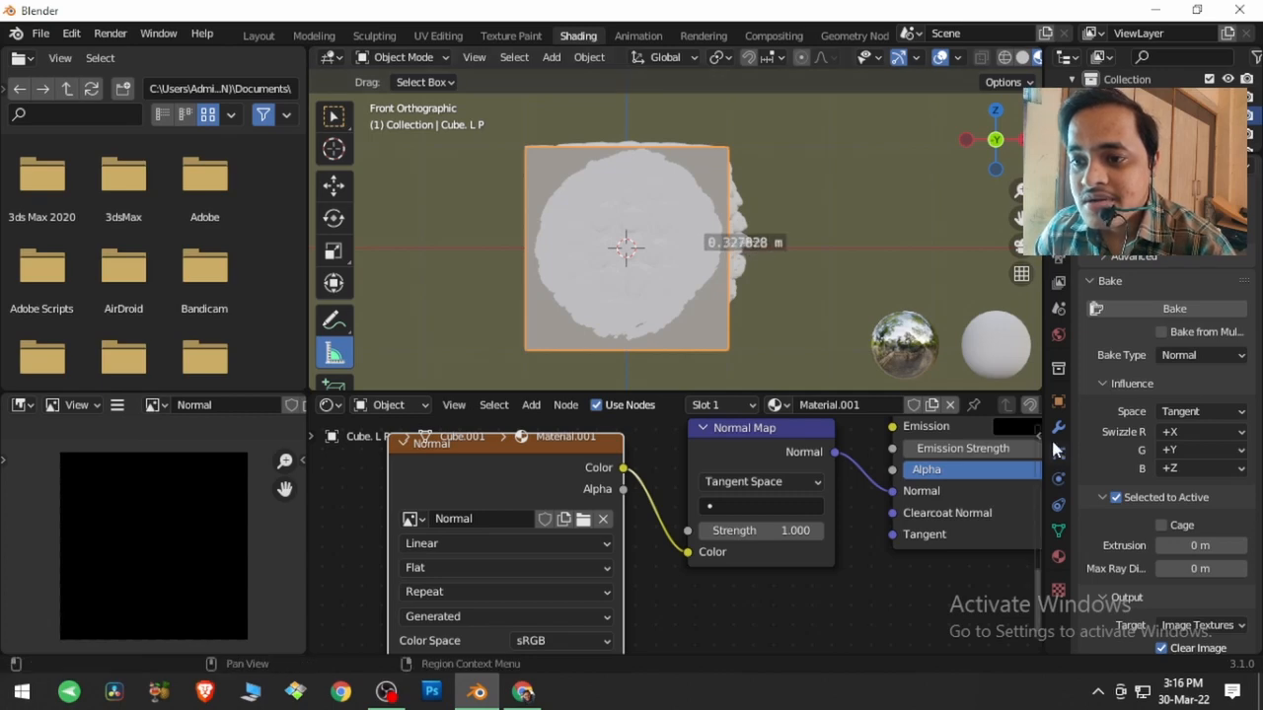
pyautogui.scroll(2, 779, 272)
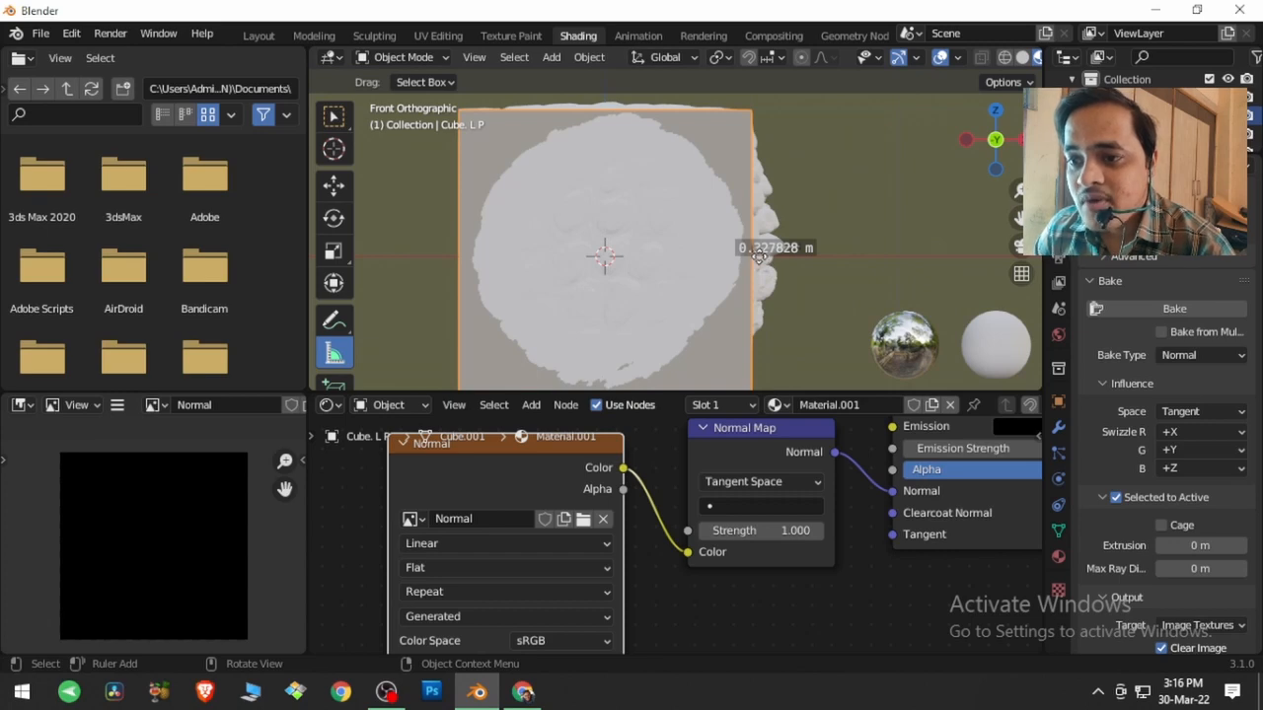
pyautogui.click(332, 118)
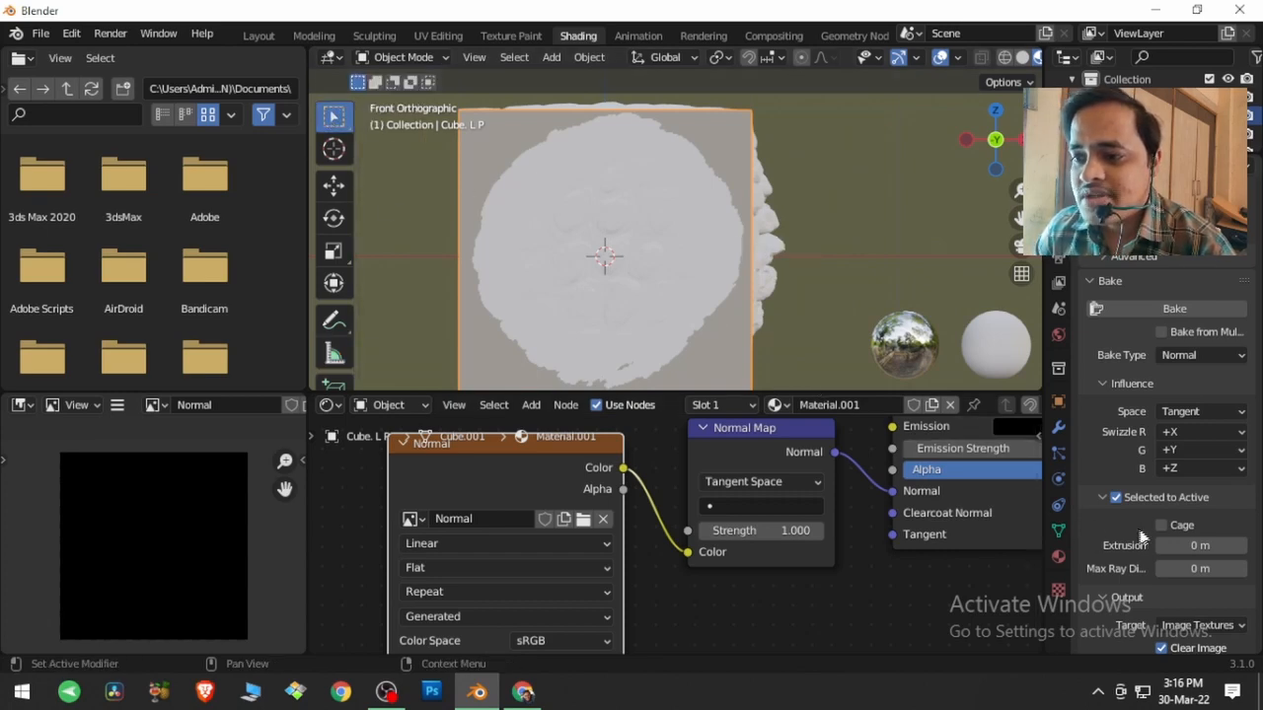
# Step: Set the bake Extrusion to 0.32 m
pyautogui.click(1191, 545)
pyautogui.write('0.3')
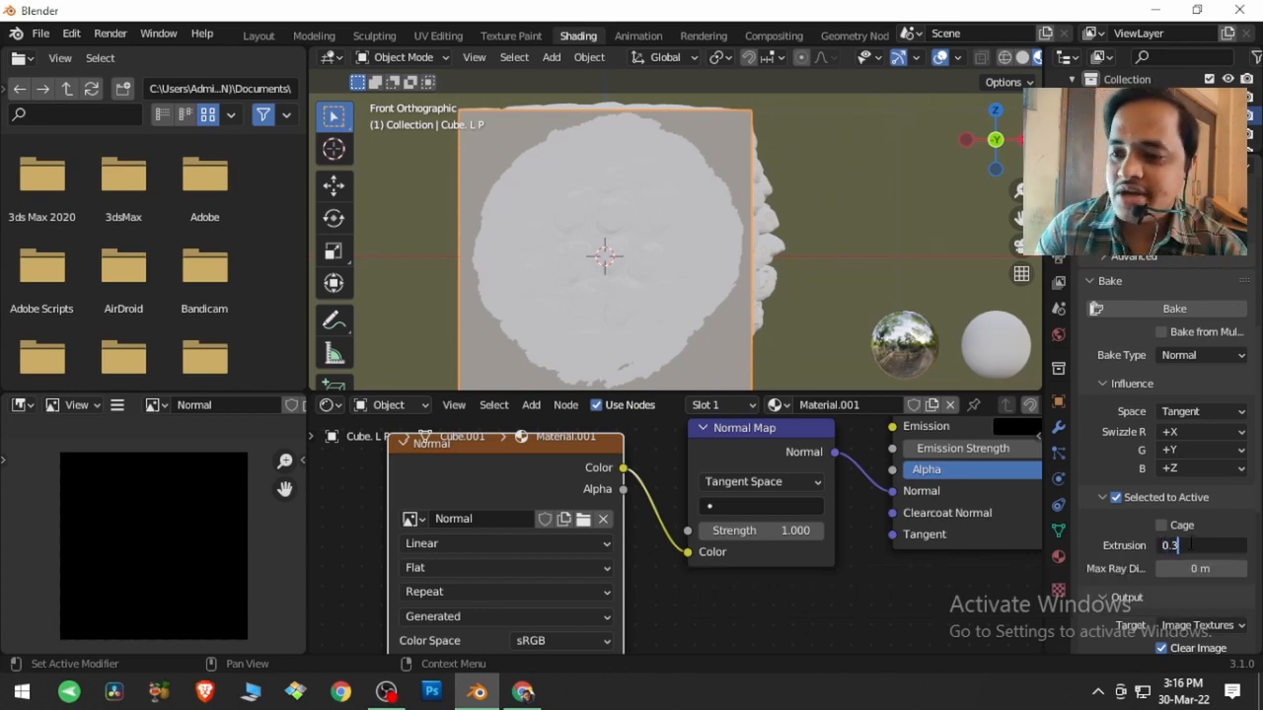
pyautogui.write('2')
pyautogui.press('Return')
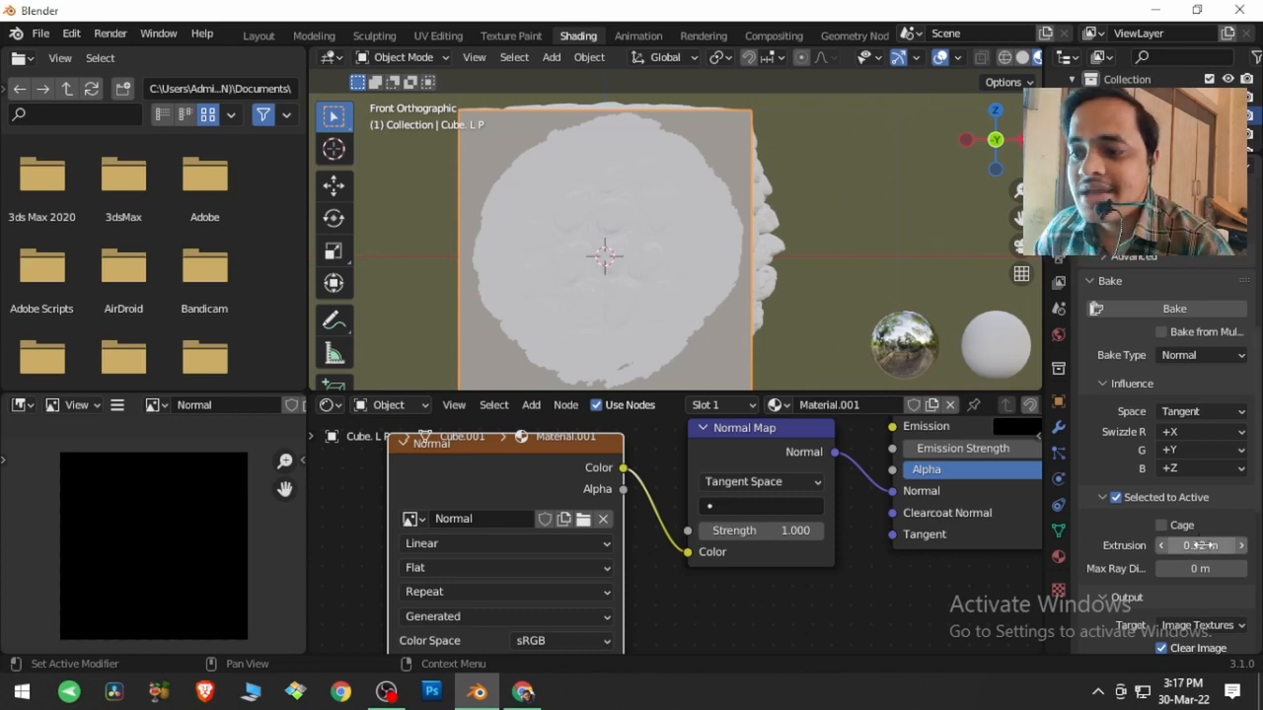
# Step: Set the bake Extrusion to 0.22 m
pyautogui.click(1200, 545)
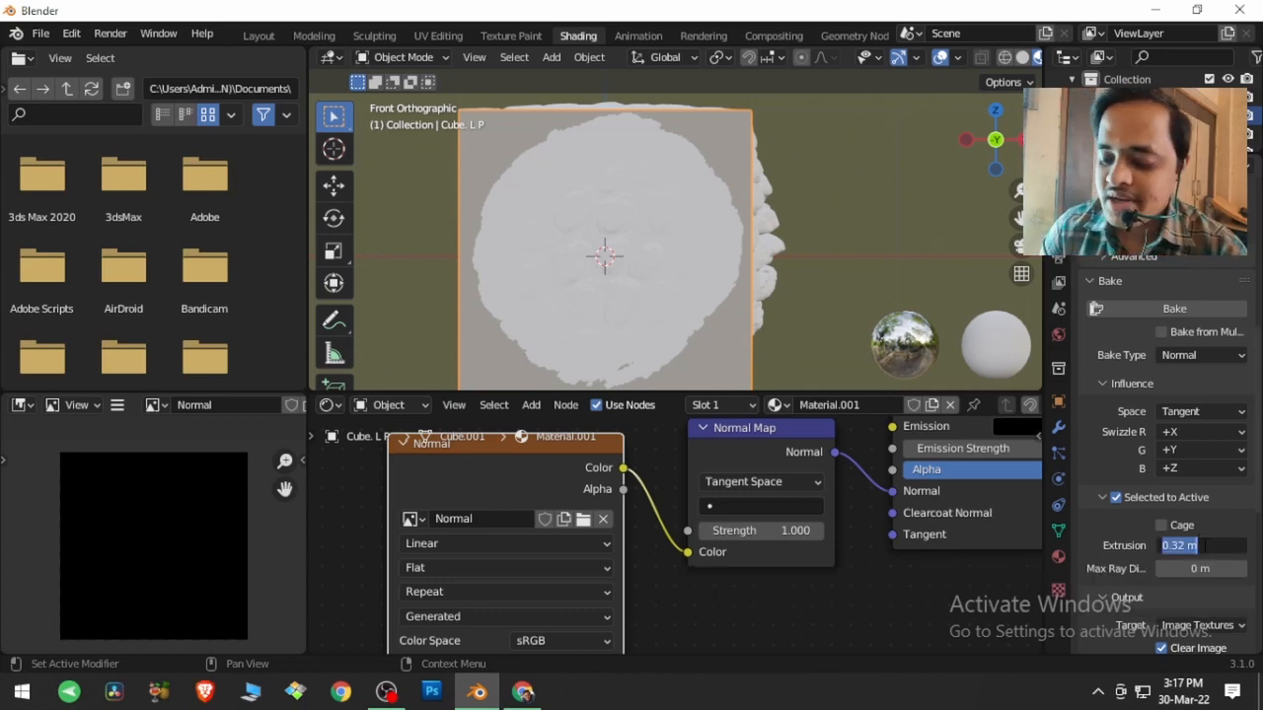
pyautogui.write('0')
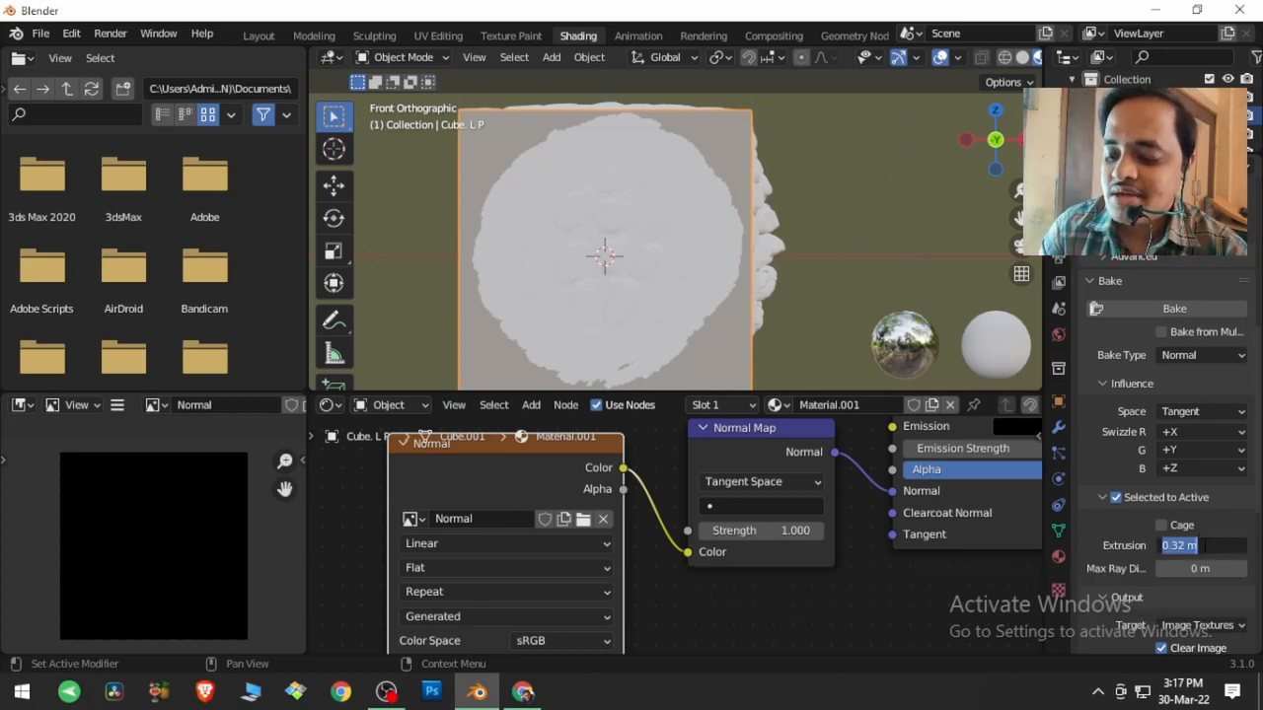
pyautogui.write('.22')
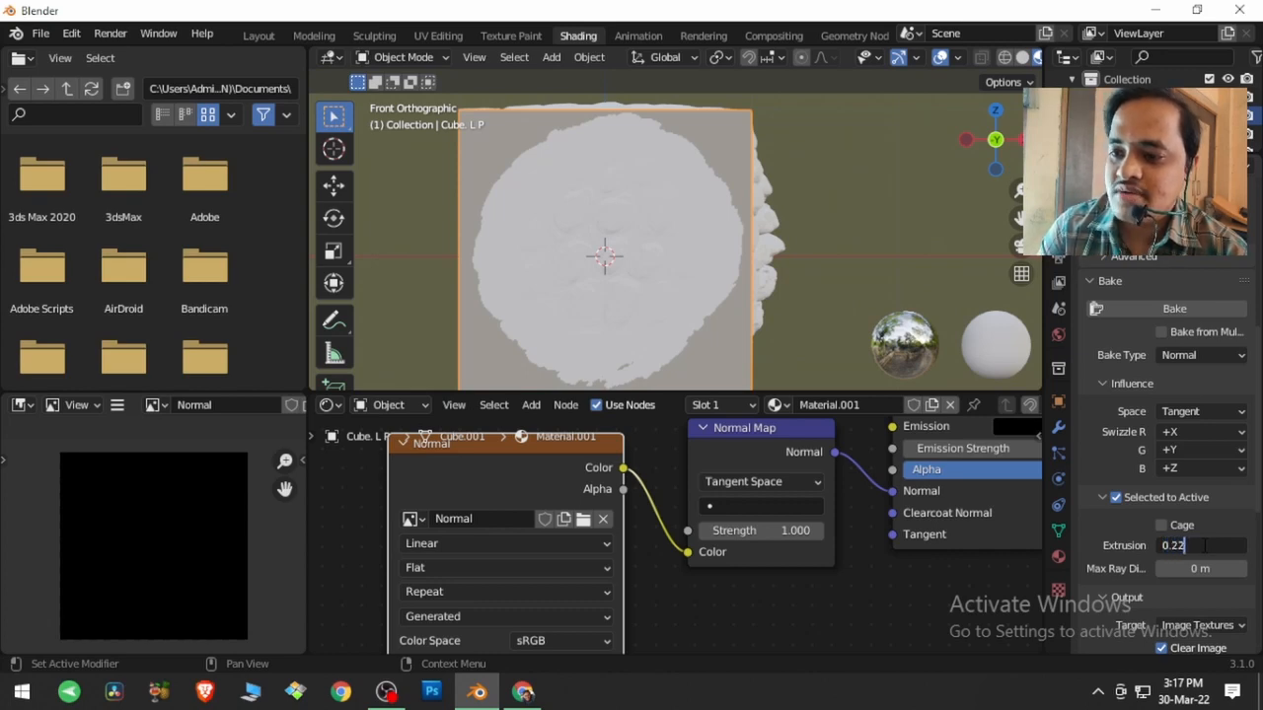
pyautogui.press('Return')
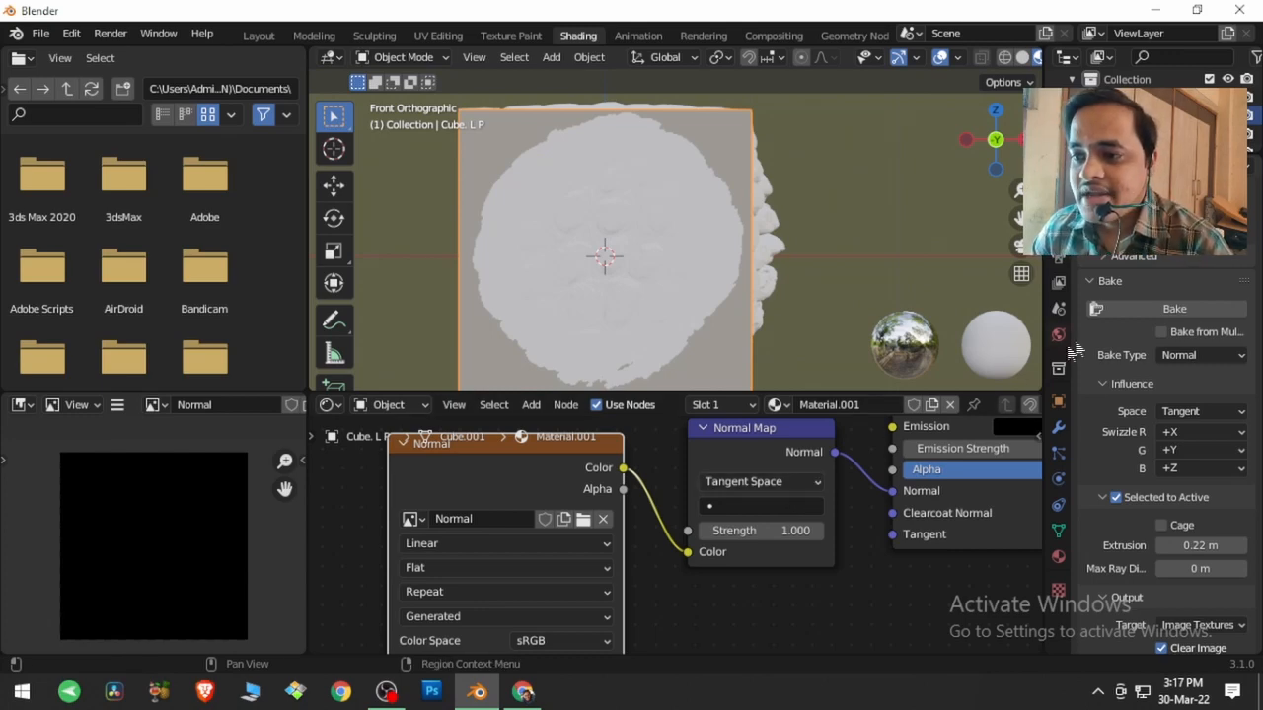
# Step: Keep the Normal image node selected, select the high-poly cube with the low-poly cube active, and bake the normal map
pyautogui.moveTo(557, 458); pyautogui.dragTo(547, 489)
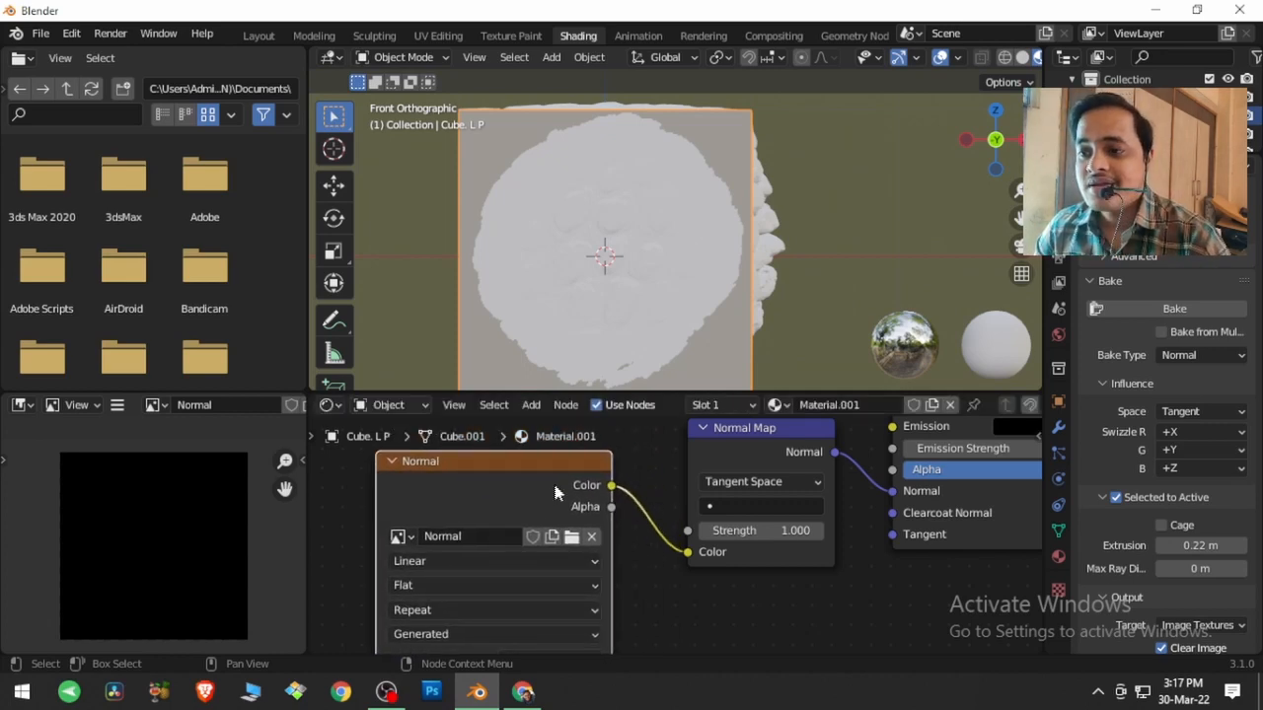
pyautogui.click(1147, 313)
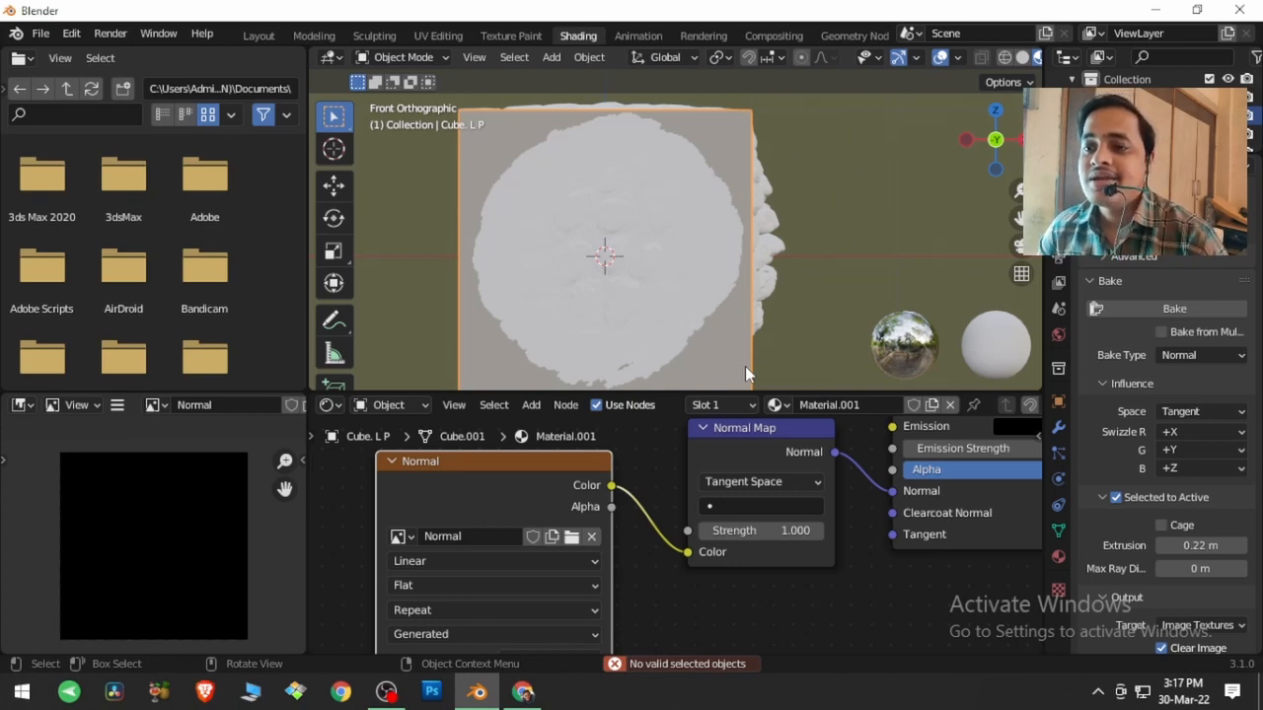
pyautogui.keyDown('shift'); pyautogui.click(772, 293); pyautogui.keyUp('shift')
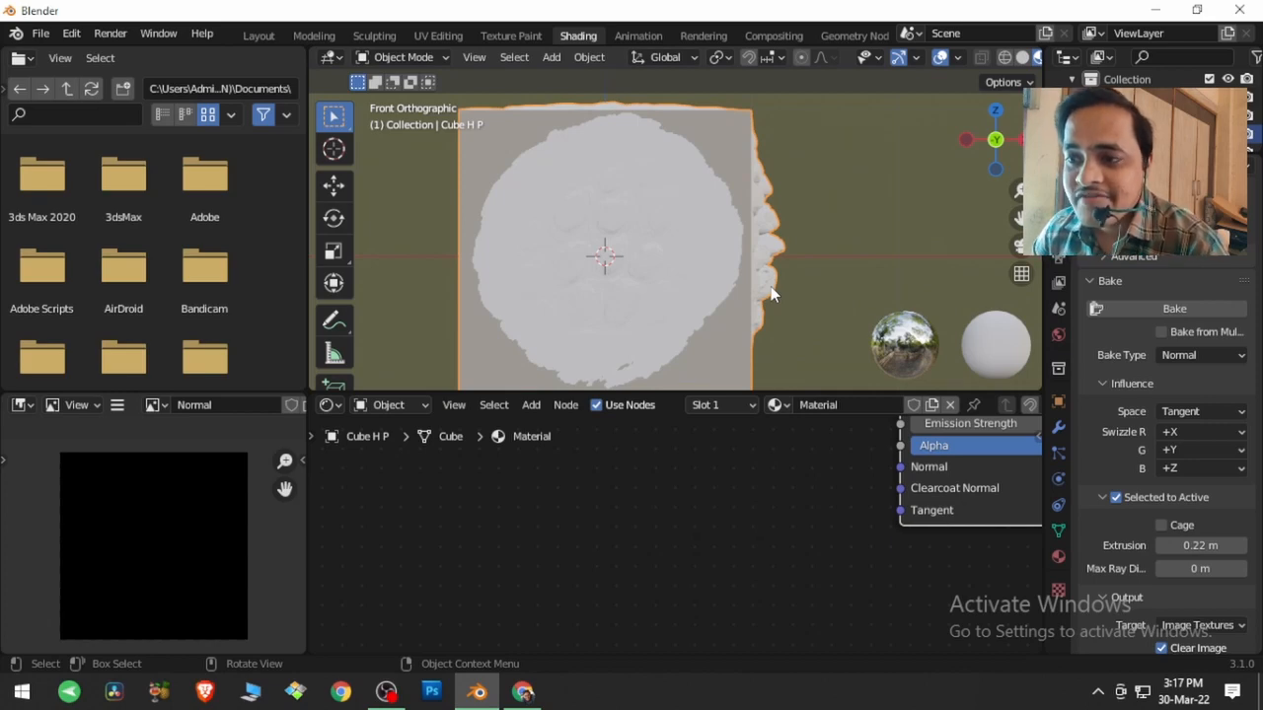
pyautogui.keyDown('shift'); pyautogui.click(725, 365); pyautogui.keyUp('shift')
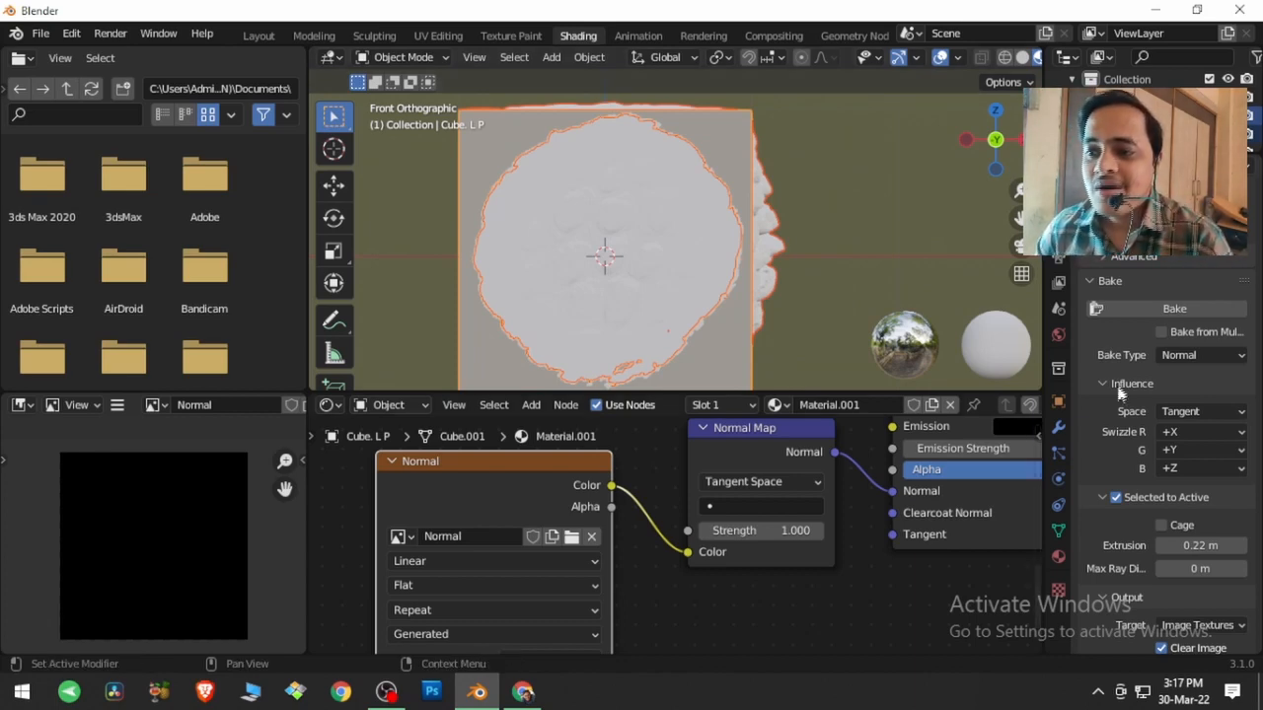
pyautogui.click(1140, 311)
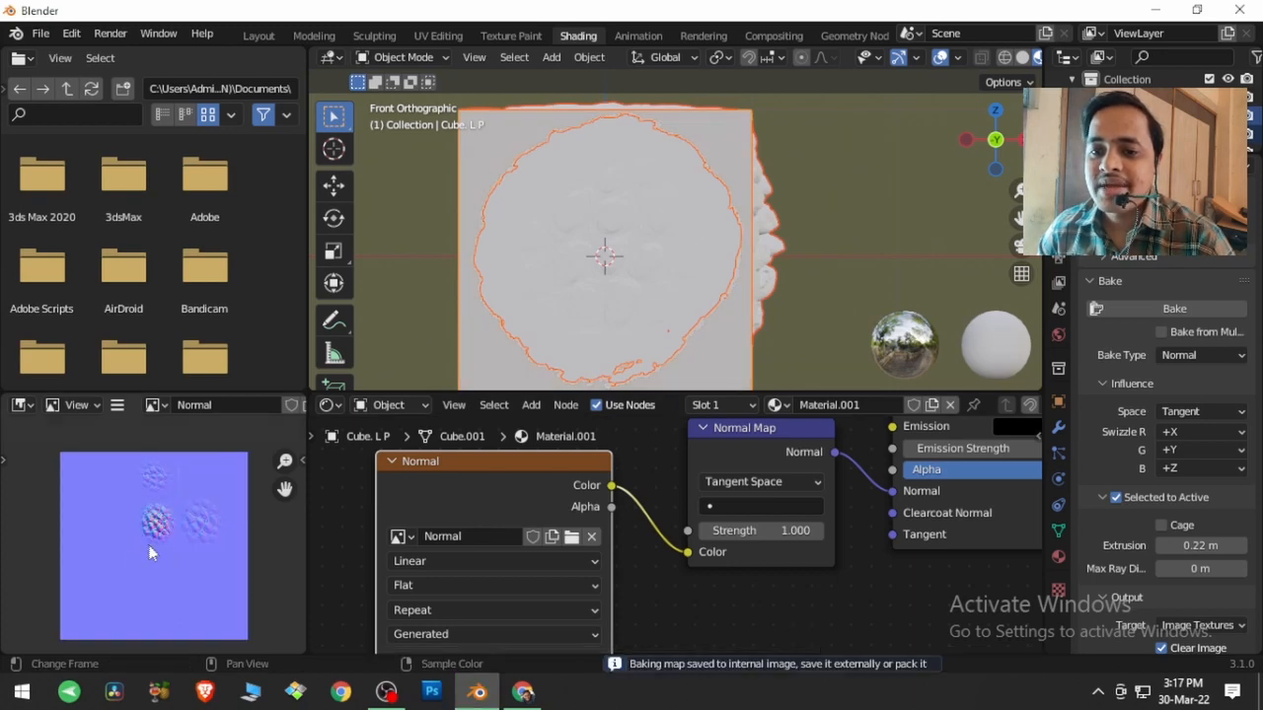
# Step: Examine the scale patches in the baked Normal image up close
pyautogui.scroll(5, 174, 534)
pyautogui.moveTo(181, 542); pyautogui.dragTo(160, 626, button='middle')
pyautogui.scroll(-4, 204, 593)
pyautogui.moveTo(216, 558)
pyautogui.mouseDown(button='middle')
pyautogui.moveTo(244, 600)
pyautogui.moveTo(228, 571)
pyautogui.mouseUp(button='middle')
pyautogui.scroll(4, 238, 594)
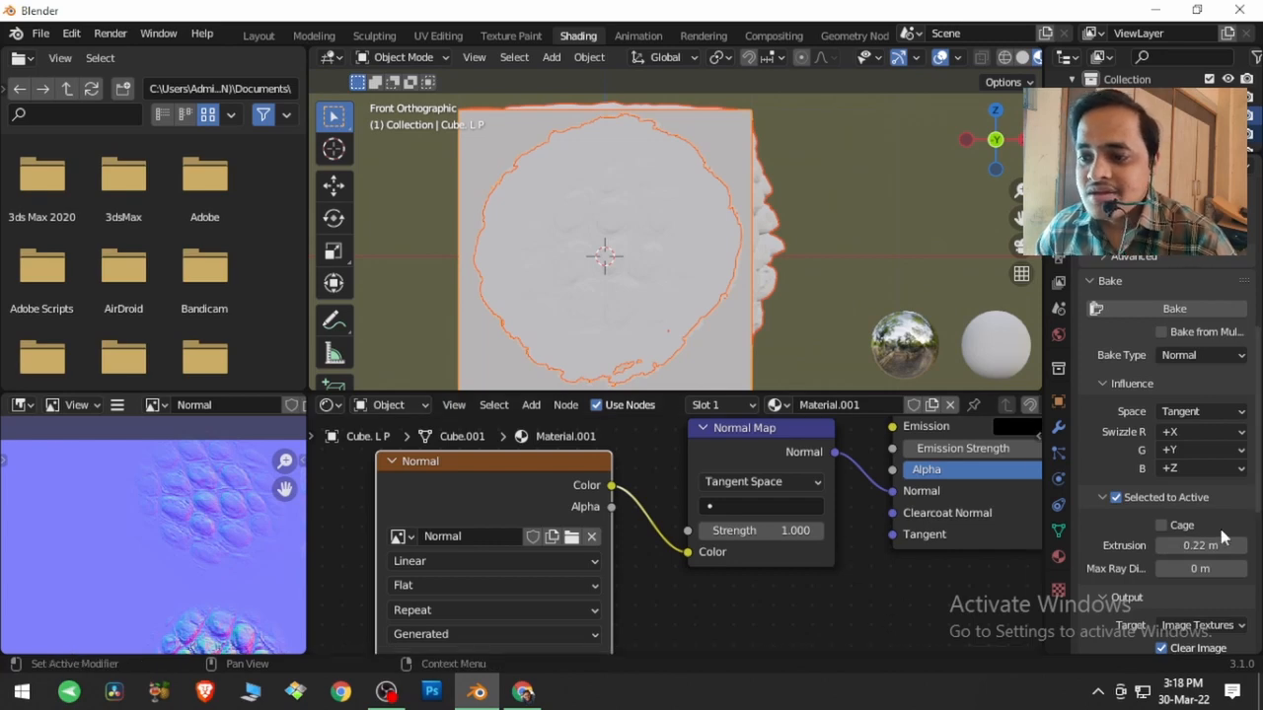
pyautogui.moveTo(259, 577); pyautogui.dragTo(239, 523, button='middle')
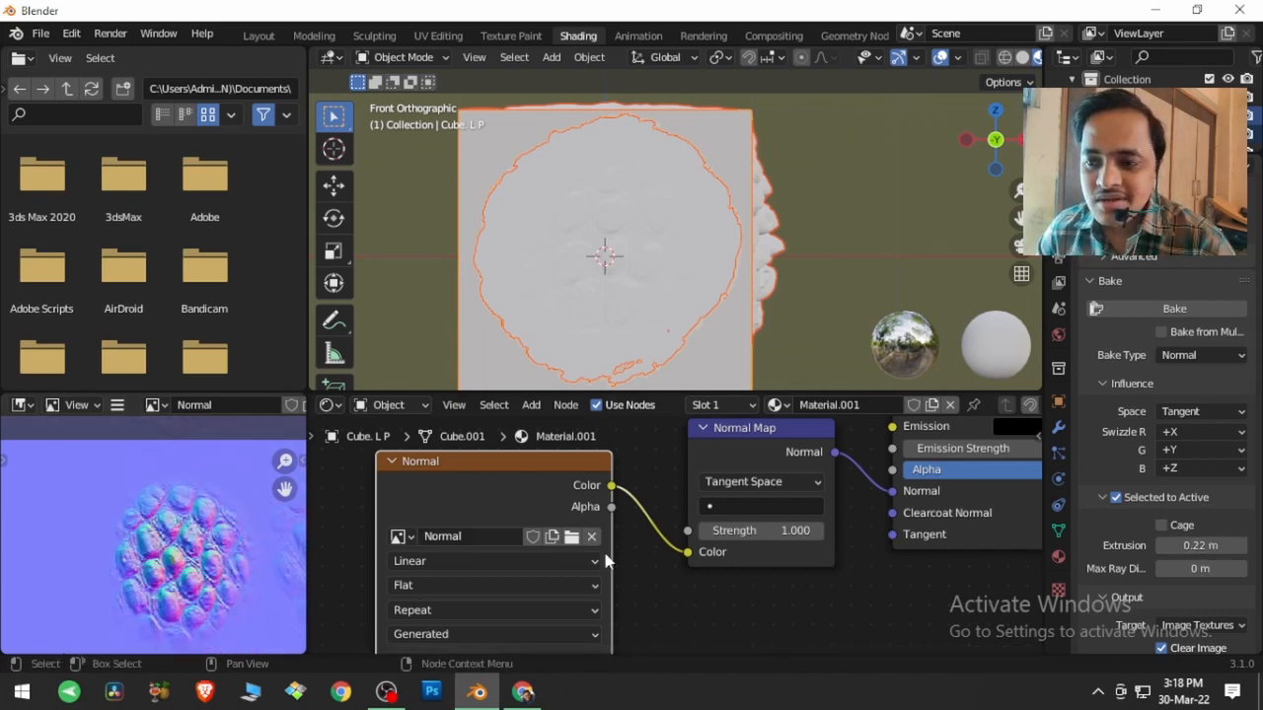
# Step: Set the bake Extrusion to 0.12 m, bake the normal map again, and inspect the scale patches in the Normal image up close
pyautogui.click(1200, 545)
pyautogui.write('0.12')
pyautogui.press('Return')
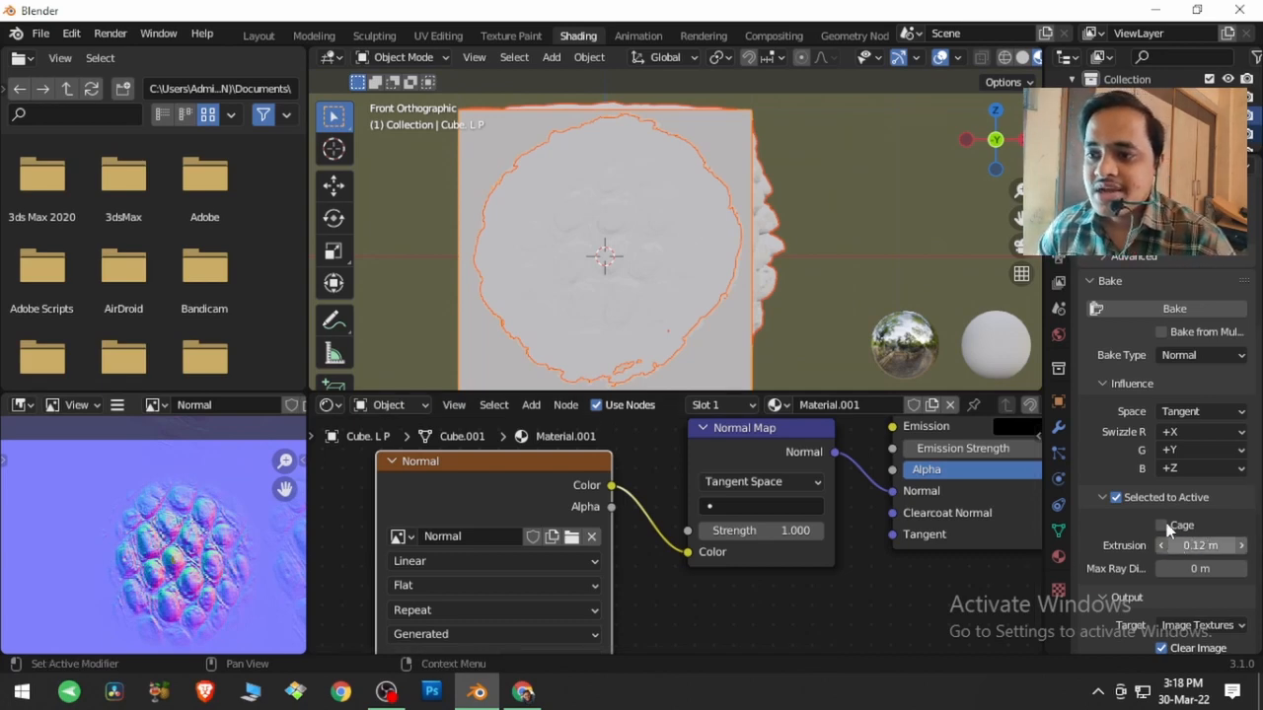
pyautogui.scroll(8, 1101, 401)
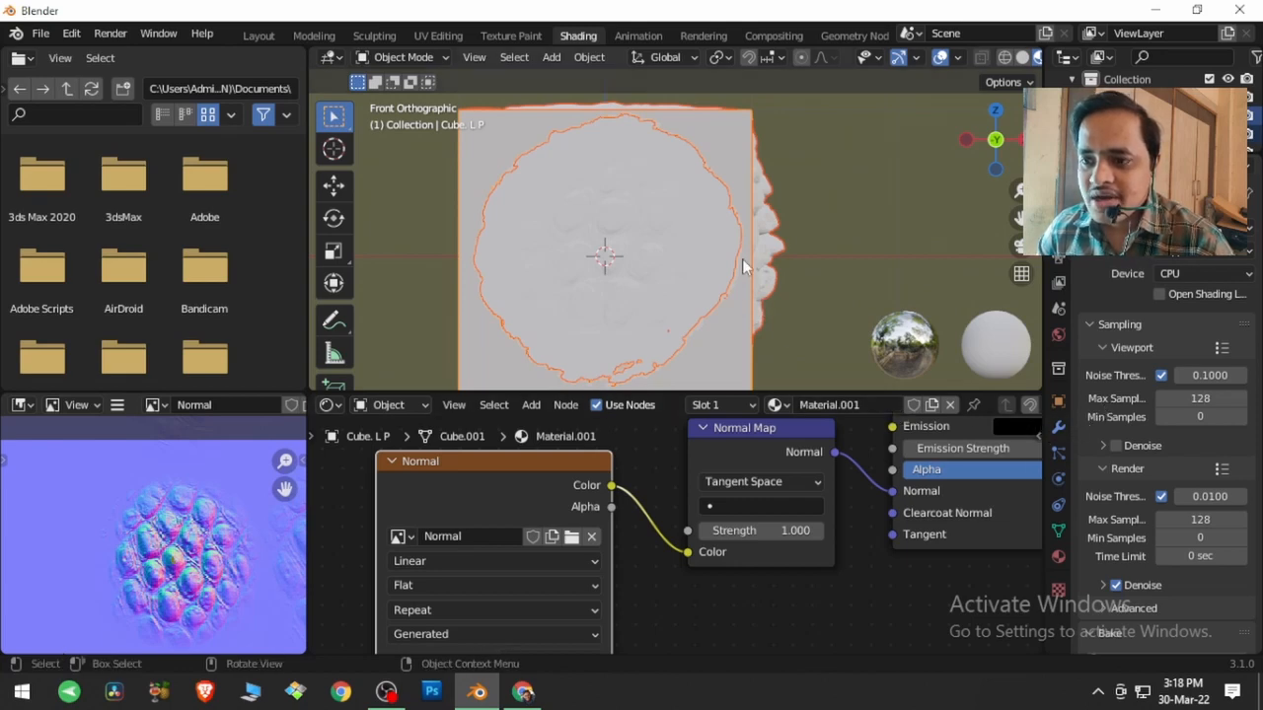
pyautogui.scroll(-2, 1116, 584)
pyautogui.scroll(-8, 1116, 582)
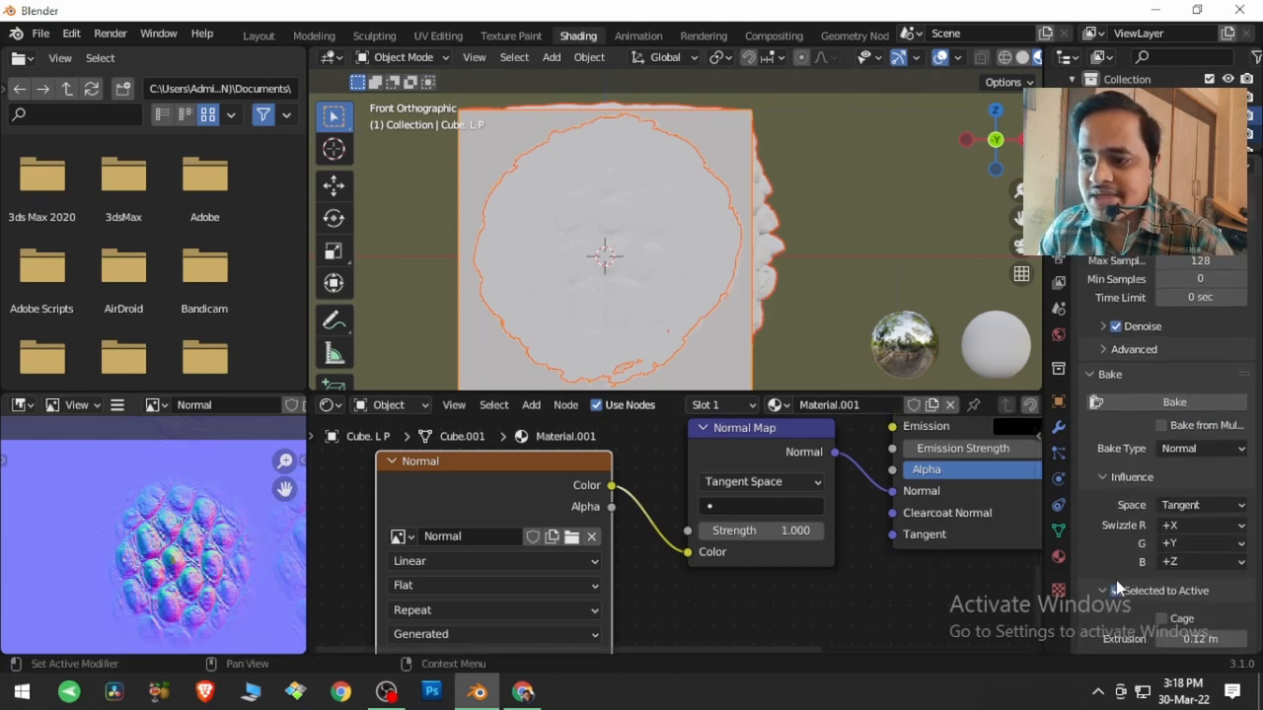
pyautogui.click(1182, 329)
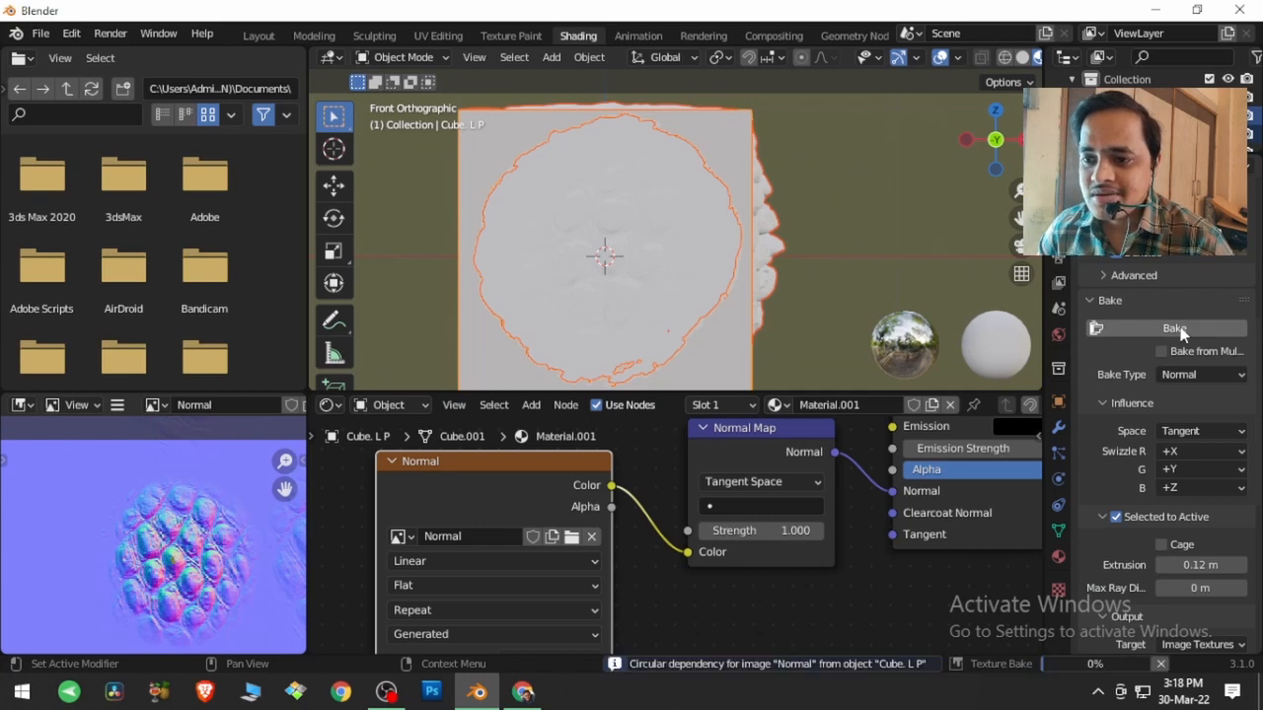
pyautogui.scroll(-2, 208, 513)
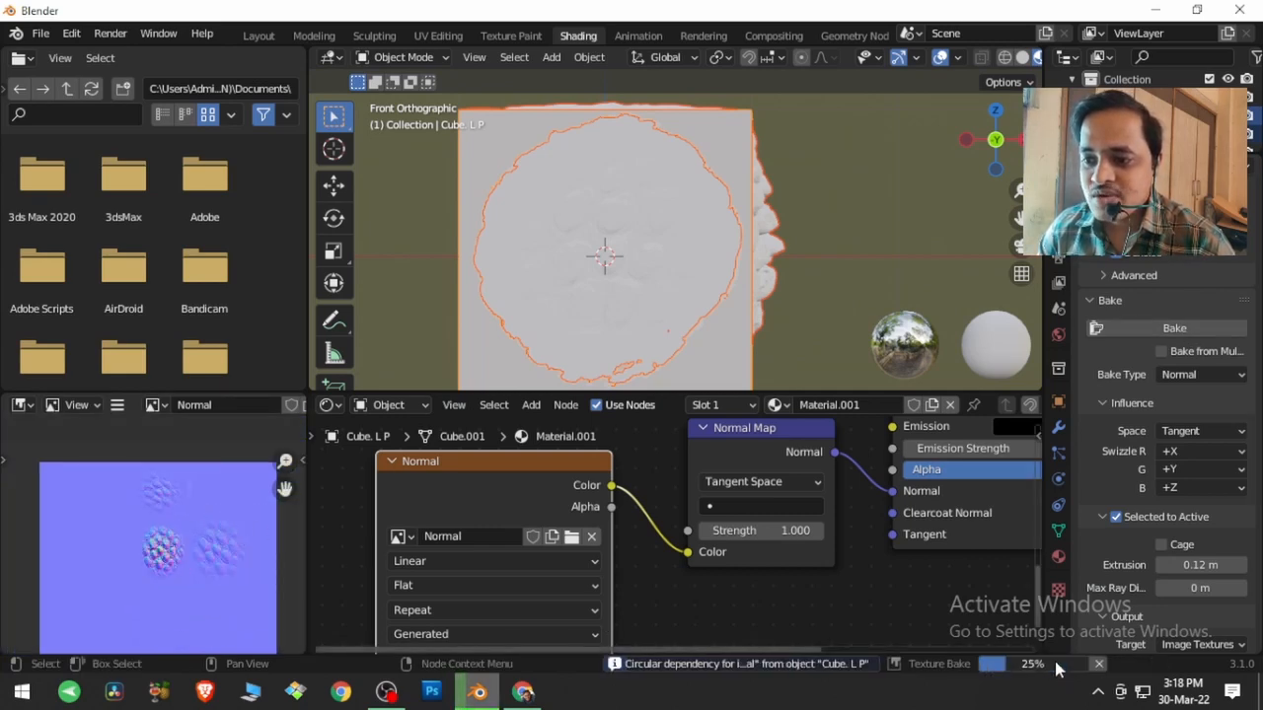
pyautogui.moveTo(768, 672)
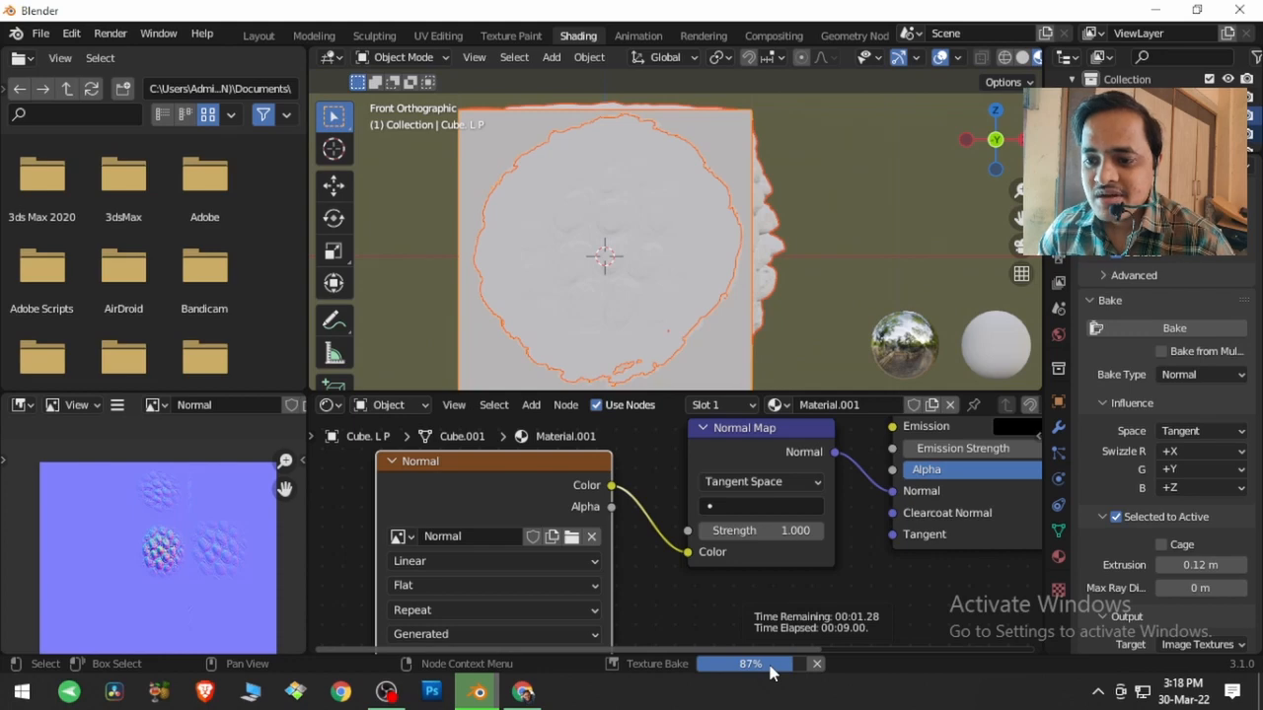
pyautogui.scroll(2, 202, 587)
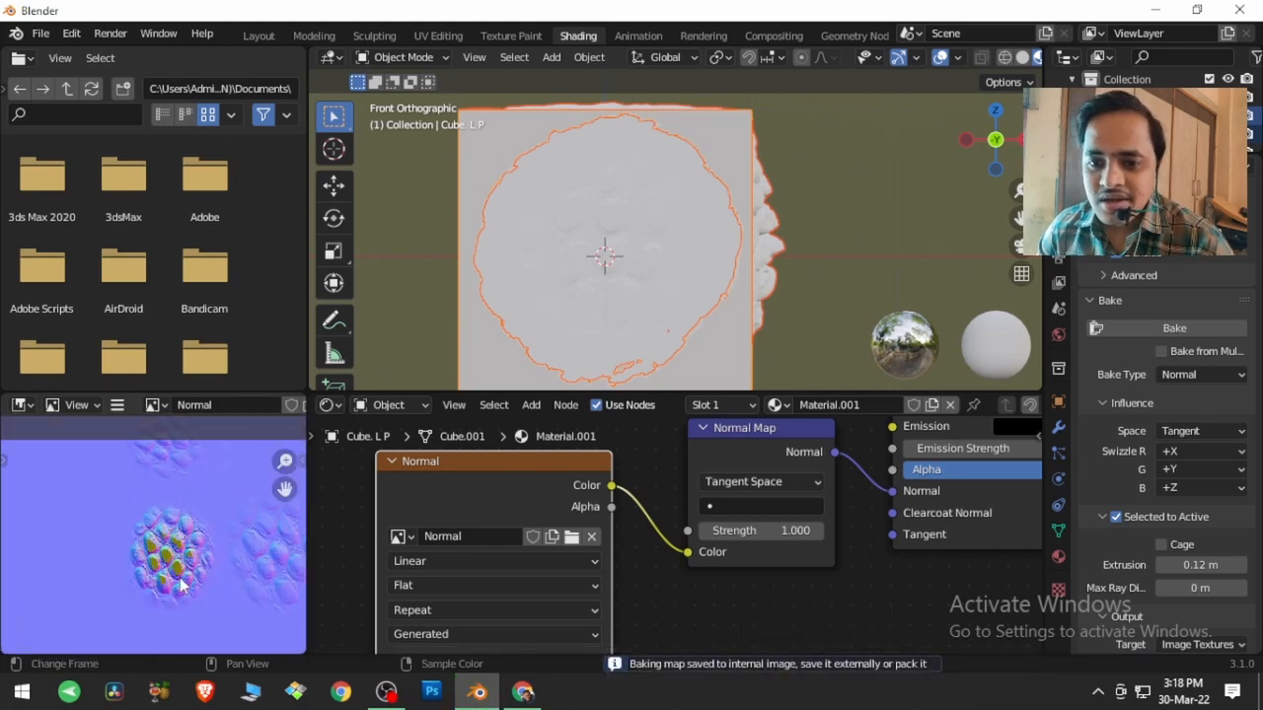
pyautogui.scroll(2, 180, 586)
pyautogui.scroll(3, 198, 592)
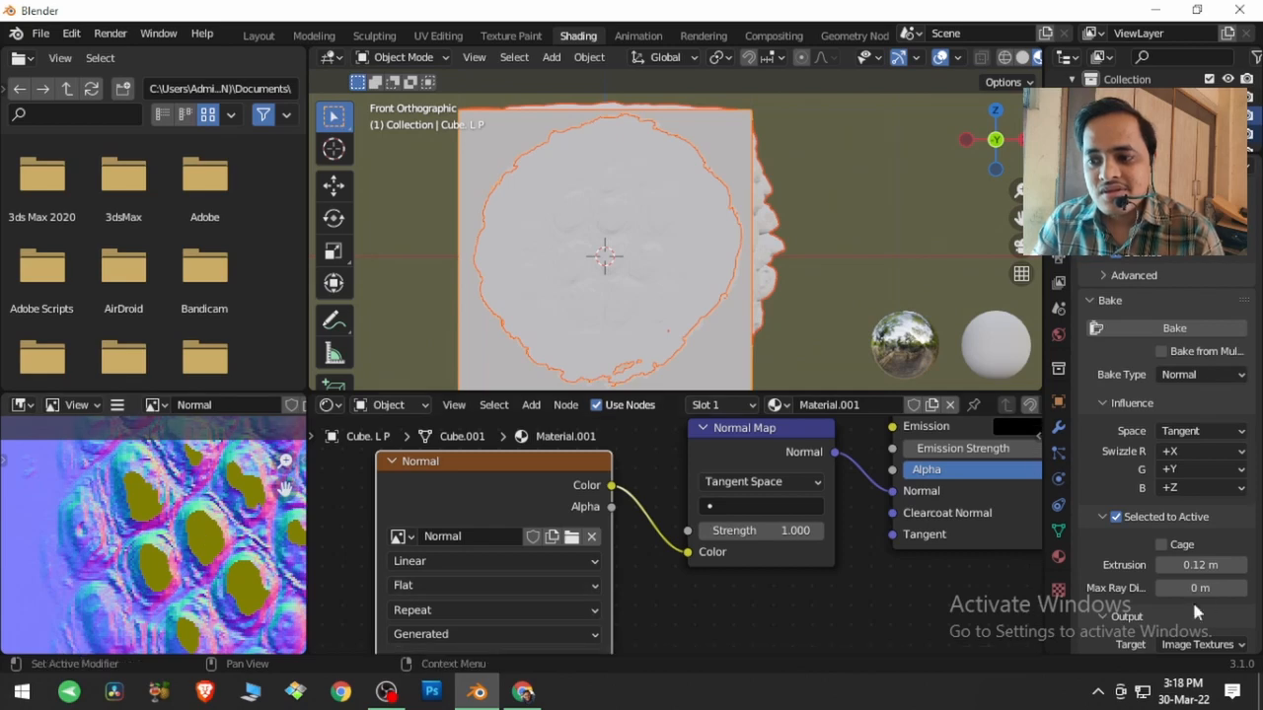
# Step: Set the bake Extrusion to 0.32 m, rebake the normal map, and check the scales in the Normal image
pyautogui.click(1200, 566)
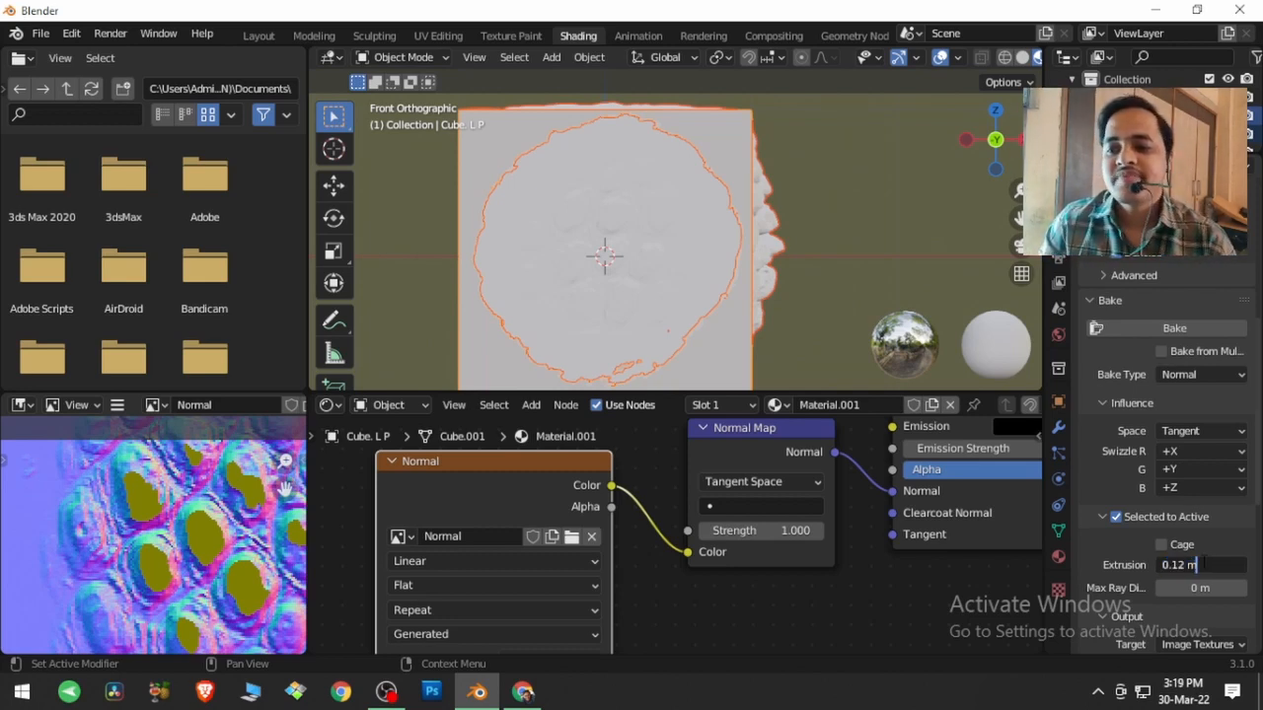
pyautogui.write('0.32')
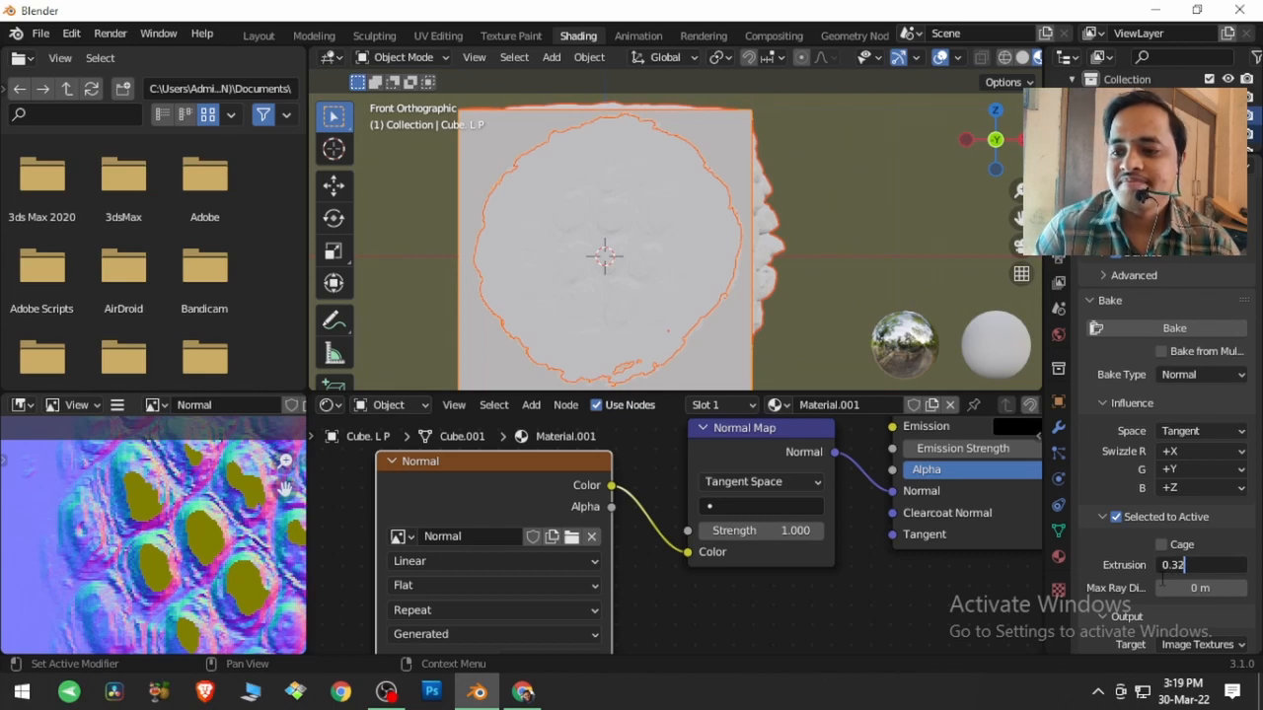
pyautogui.press('Return')
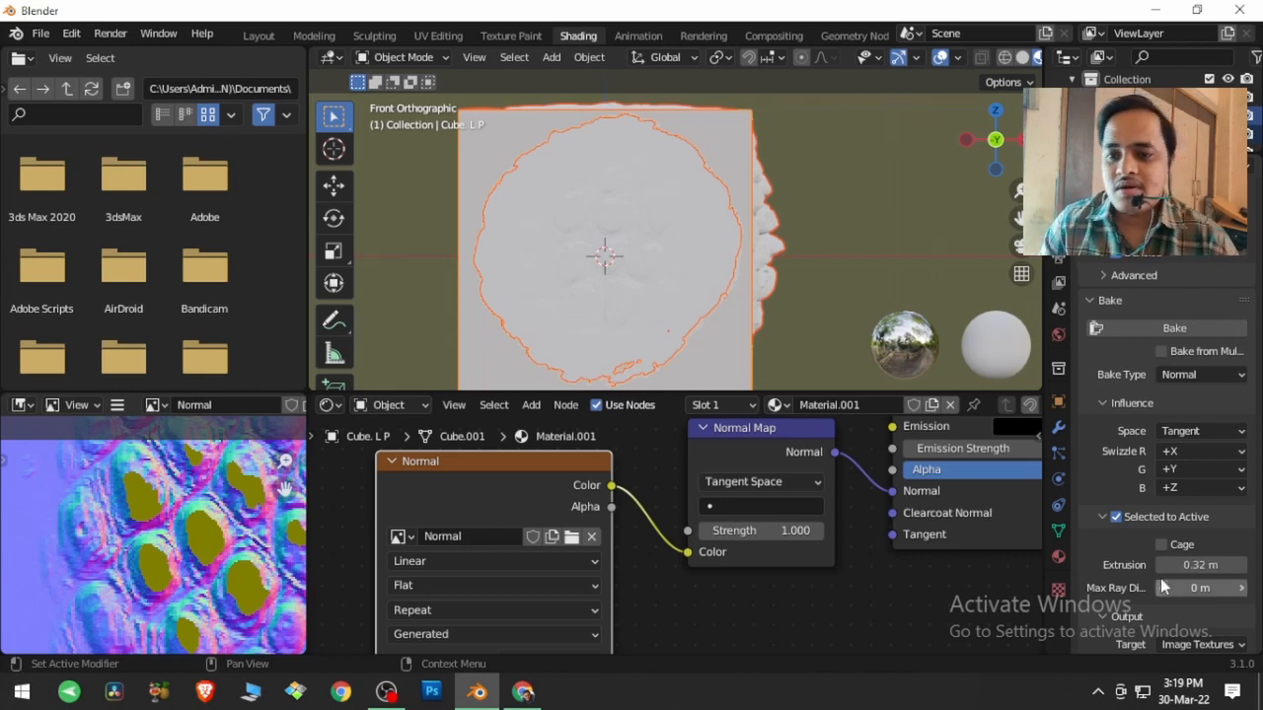
pyautogui.scroll(-8, 258, 537)
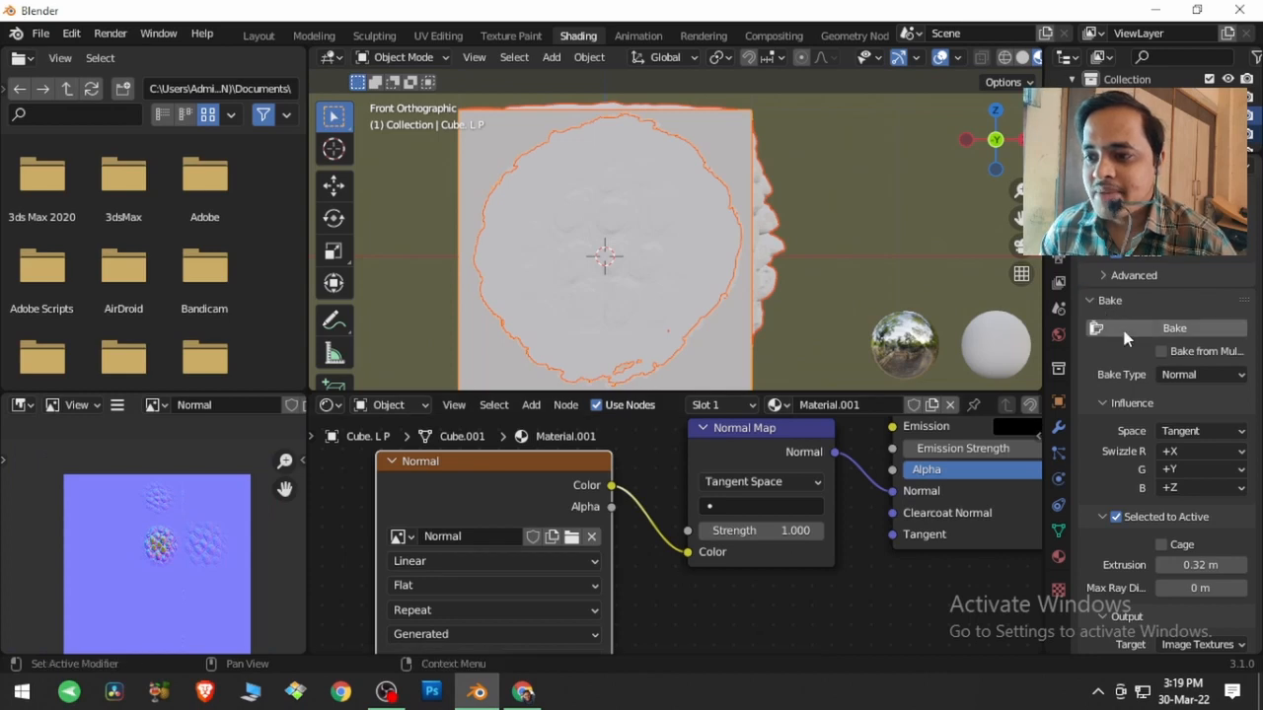
pyautogui.click(1172, 328)
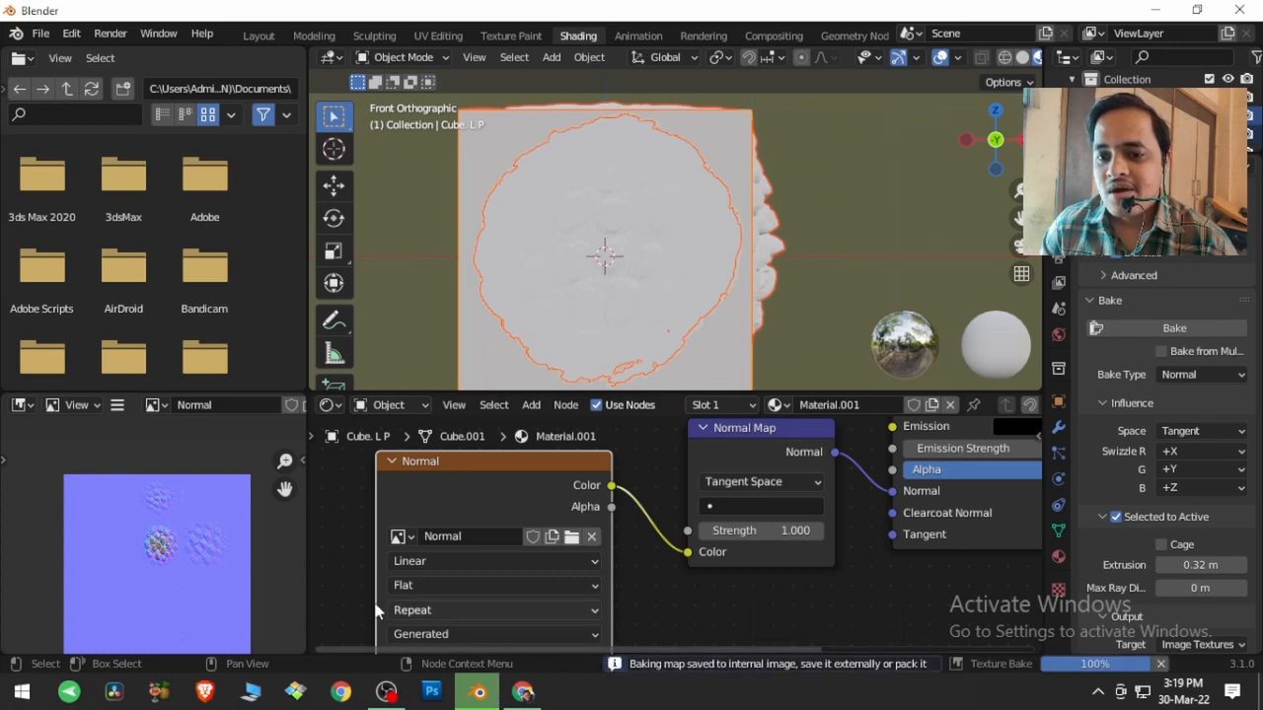
pyautogui.scroll(8, 160, 581)
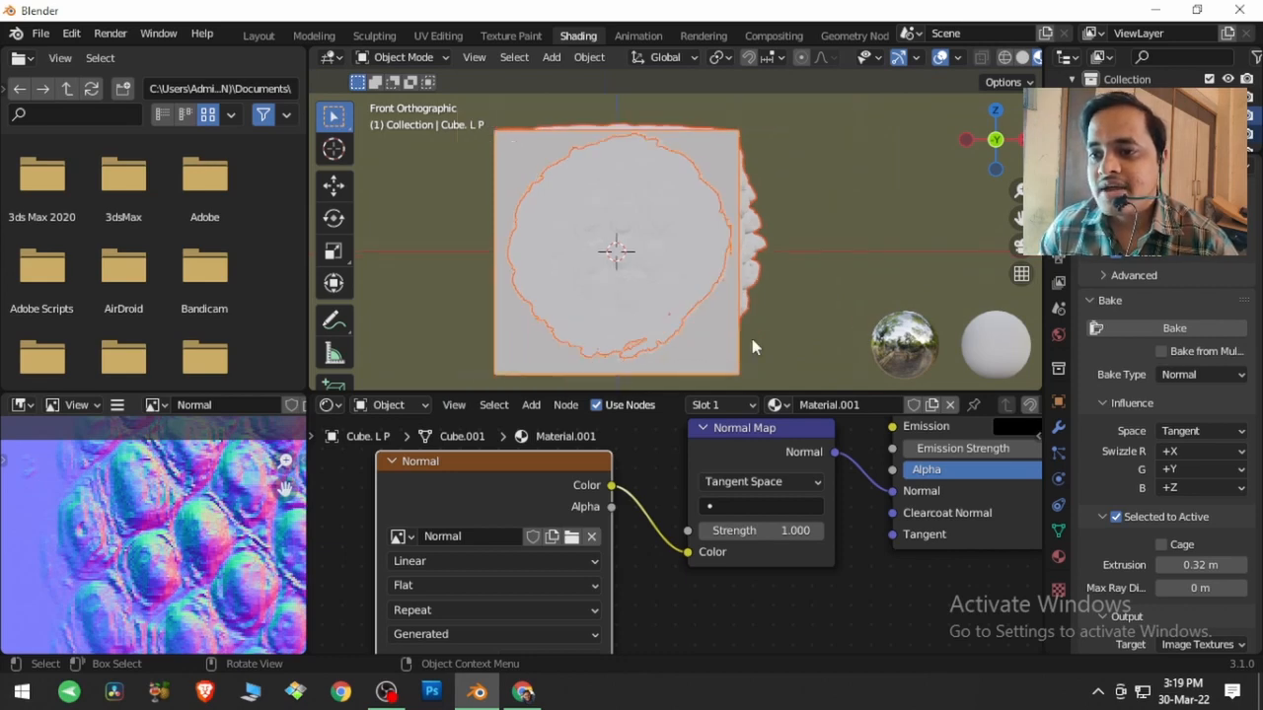
# Step: Select the high-poly cube, view its sculpted sides, and switch the viewport to rendered shading
pyautogui.moveTo(755, 328); pyautogui.dragTo(689, 378, button='middle')
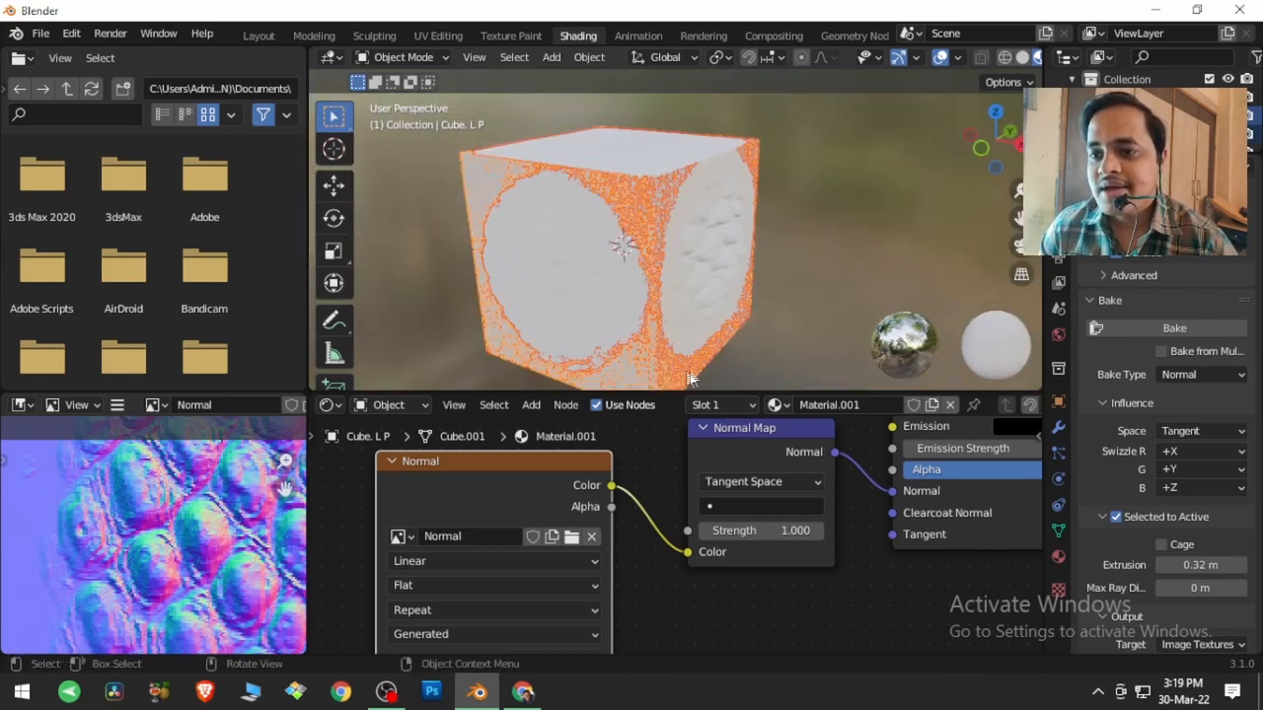
pyautogui.click(728, 262)
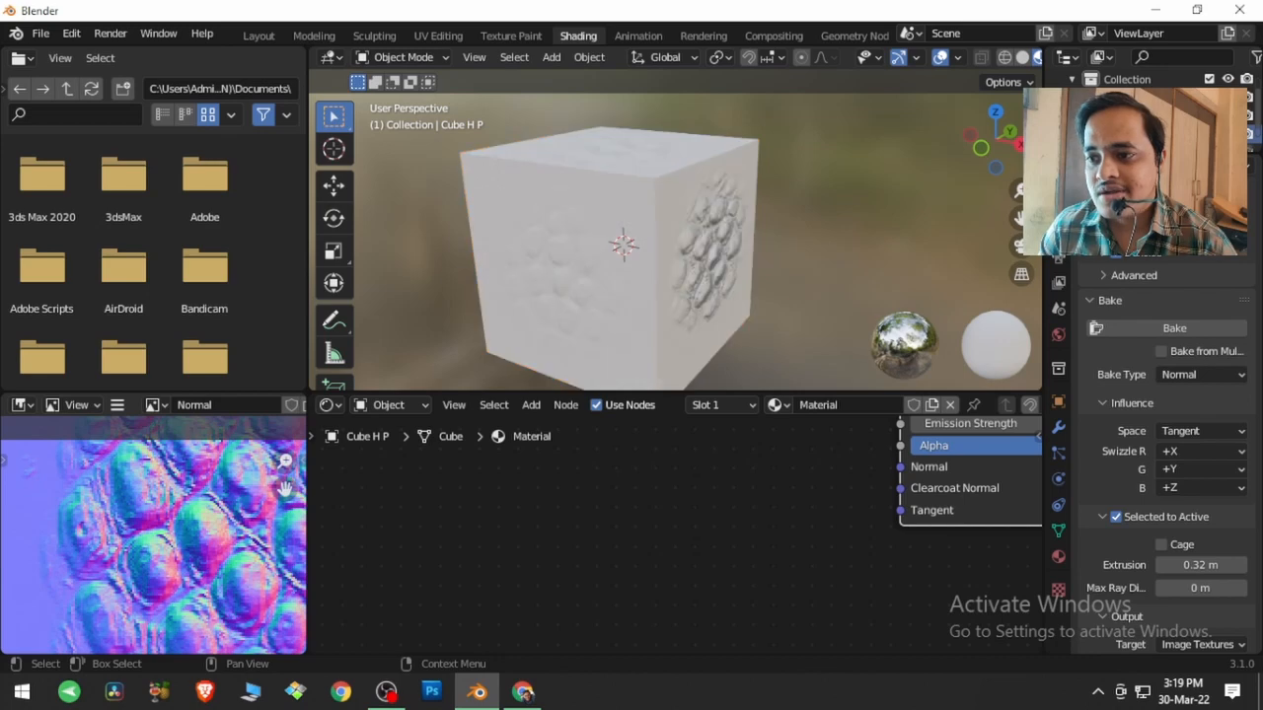
pyautogui.moveTo(790, 310); pyautogui.dragTo(683, 267, button='middle')
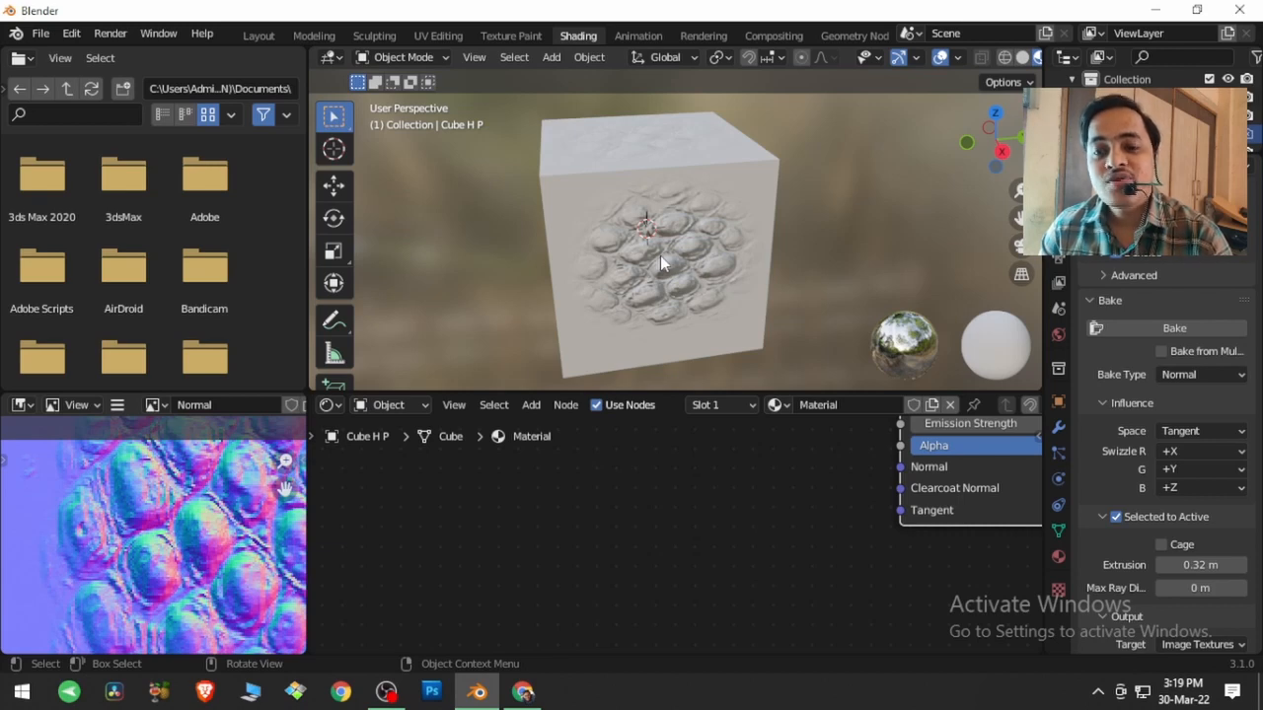
pyautogui.moveTo(660, 255); pyautogui.dragTo(733, 252, button='middle')
pyautogui.scroll(-1, 827, 224)
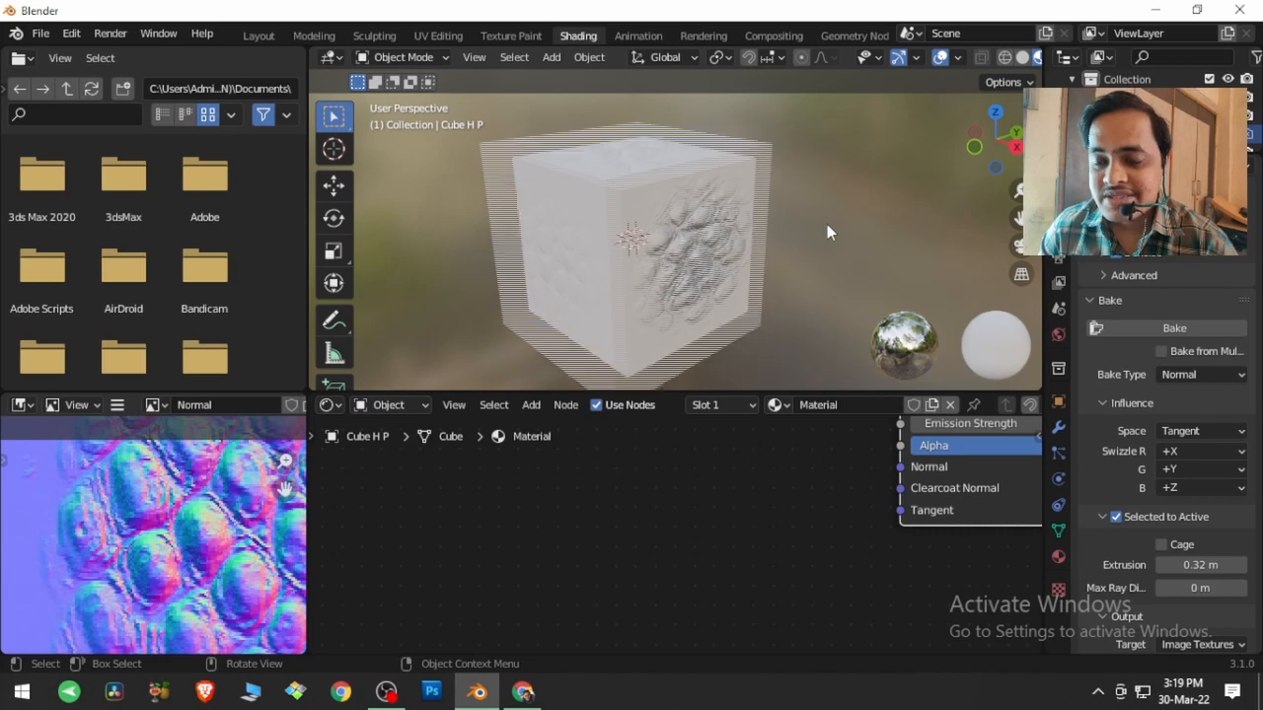
pyautogui.scroll(-2, 1011, 66)
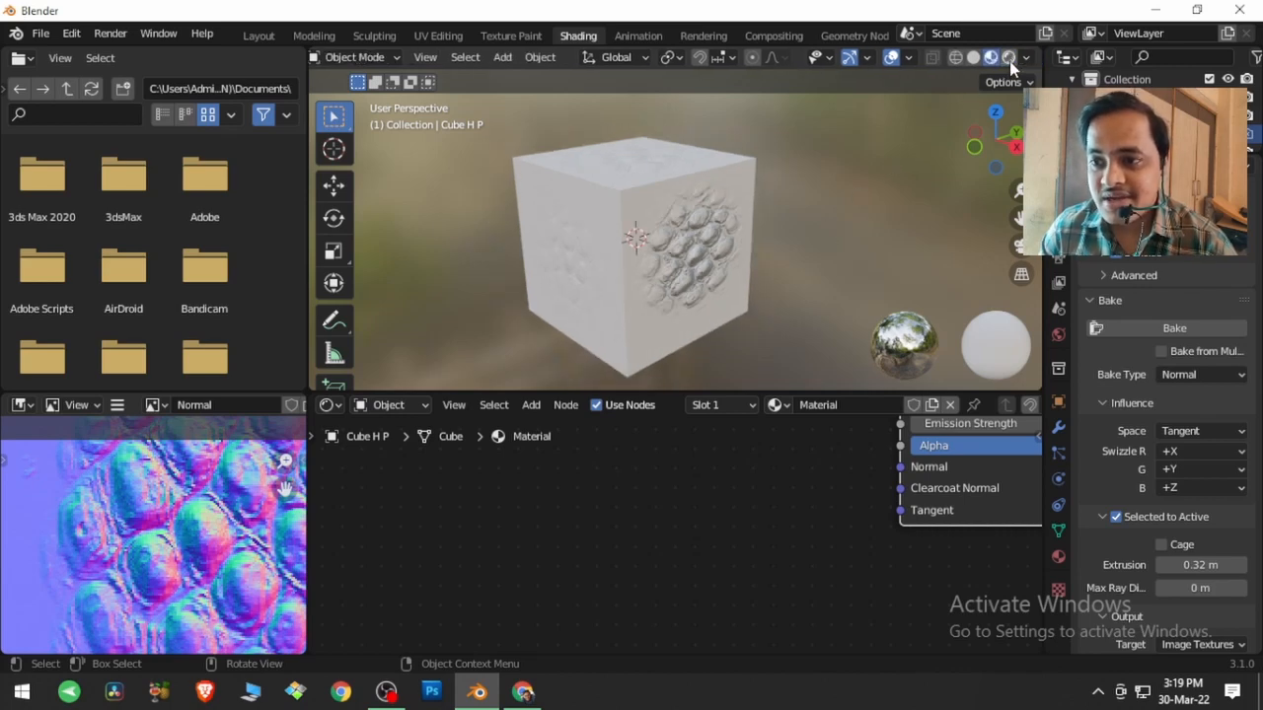
pyautogui.click(1008, 58)
pyautogui.scroll(-4, 757, 264)
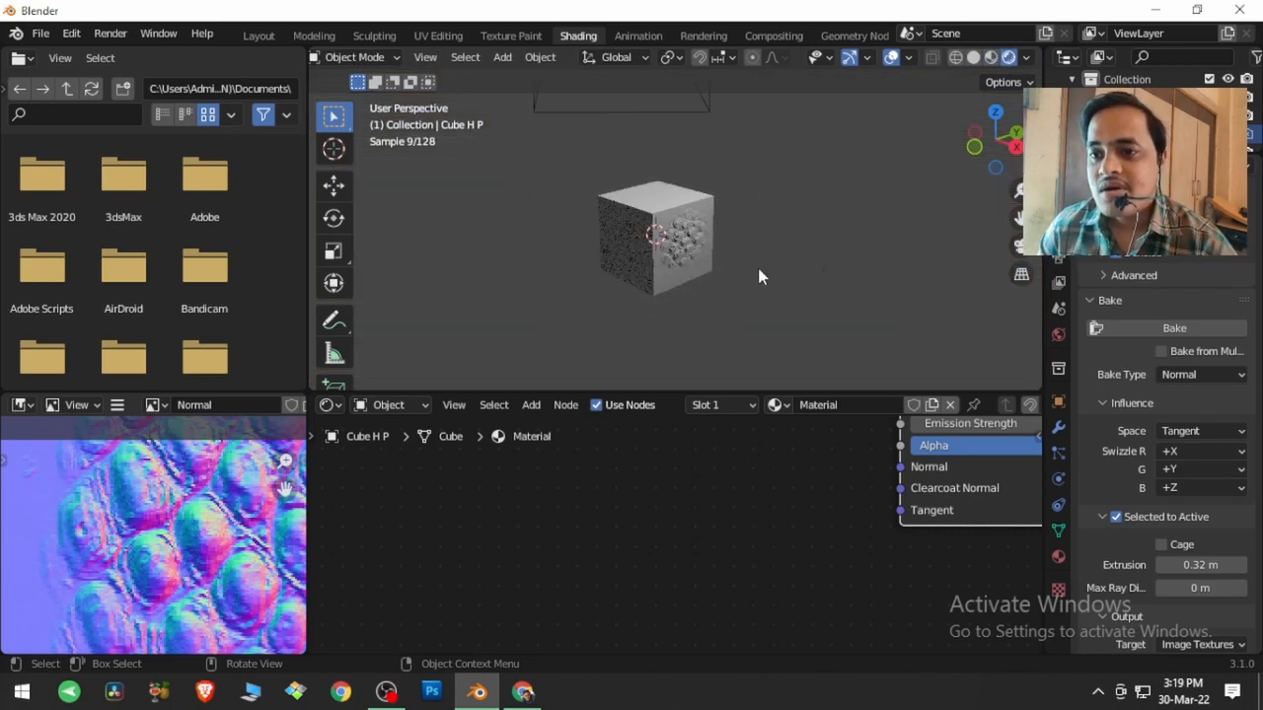
# Step: Lower the point light along Z and shift it horizontally closer to the cube's scaled side
pyautogui.scroll(-4, 757, 277)
pyautogui.click(746, 126)
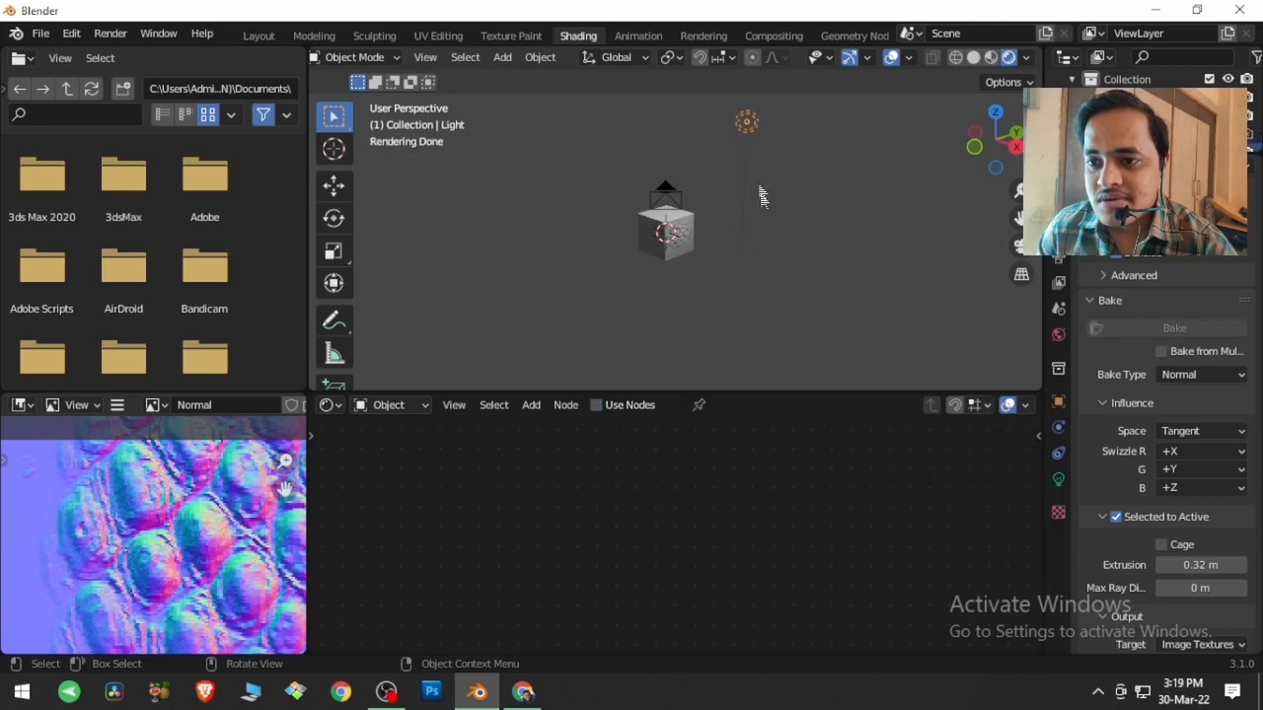
pyautogui.press('g')
pyautogui.press('z')
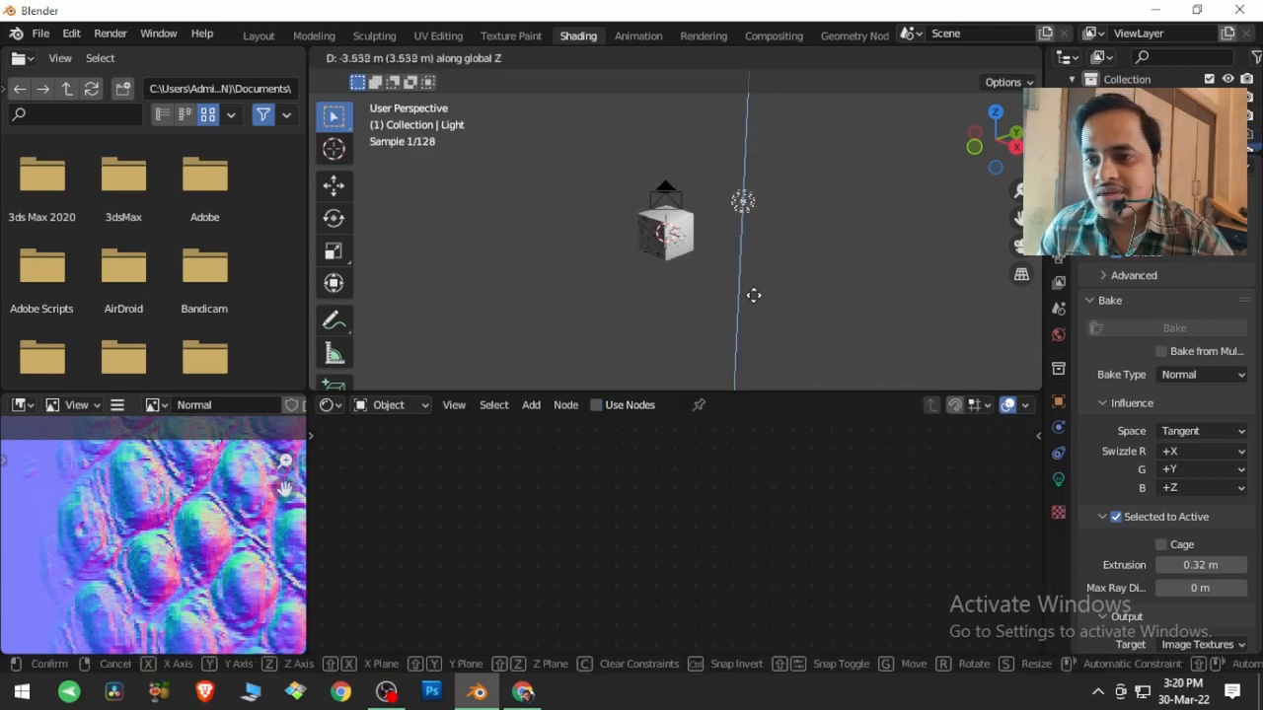
pyautogui.click(754, 319)
pyautogui.press('g')
pyautogui.hotkey('shift', 'z')
pyautogui.click(724, 310)
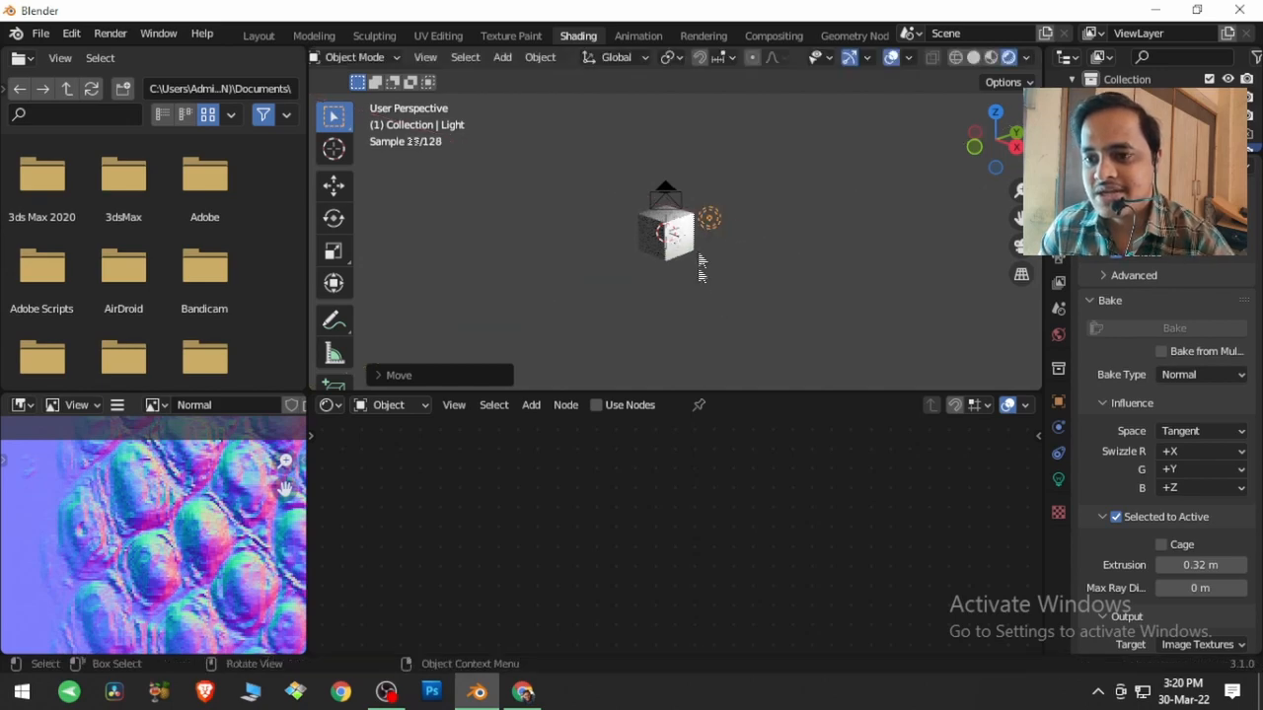
pyautogui.scroll(5, 698, 248)
pyautogui.scroll(3, 699, 245)
pyautogui.moveTo(698, 247); pyautogui.dragTo(750, 296, button='middle')
pyautogui.scroll(3, 679, 307)
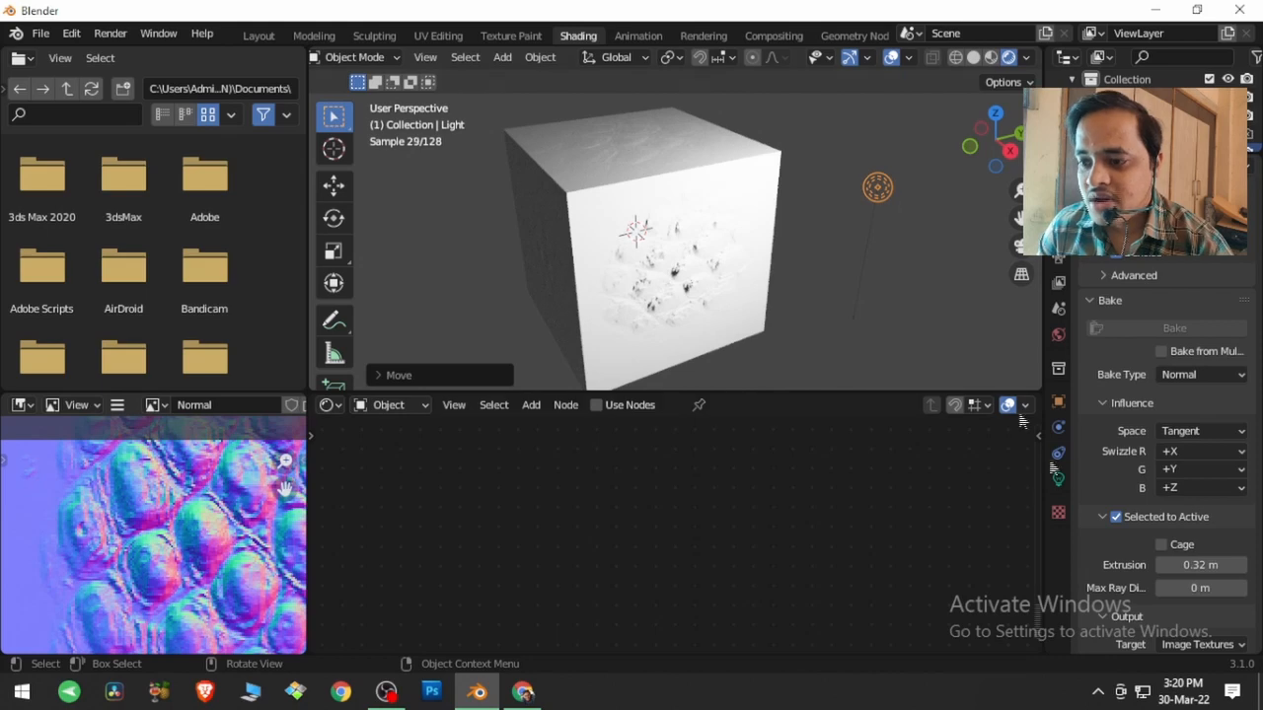
# Step: Set the point light's power to 100 W
pyautogui.click(1059, 480)
pyautogui.click(1172, 354)
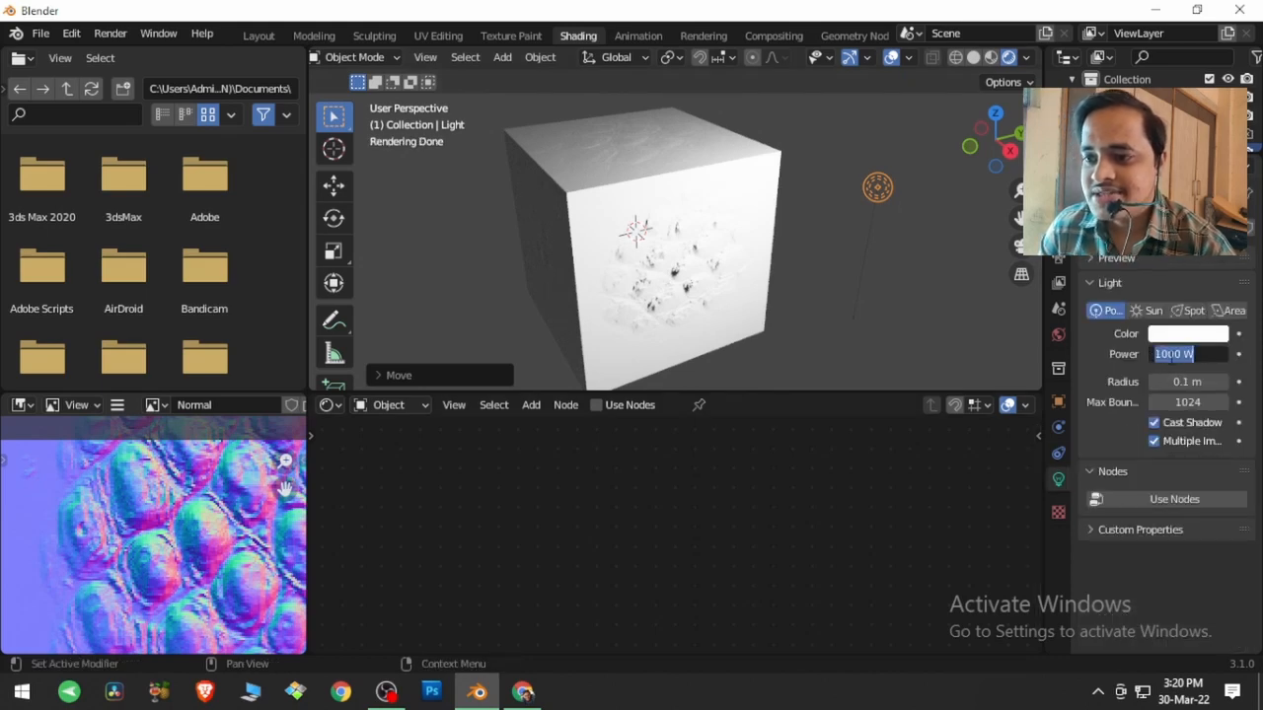
pyautogui.write('100')
pyautogui.press('Return')
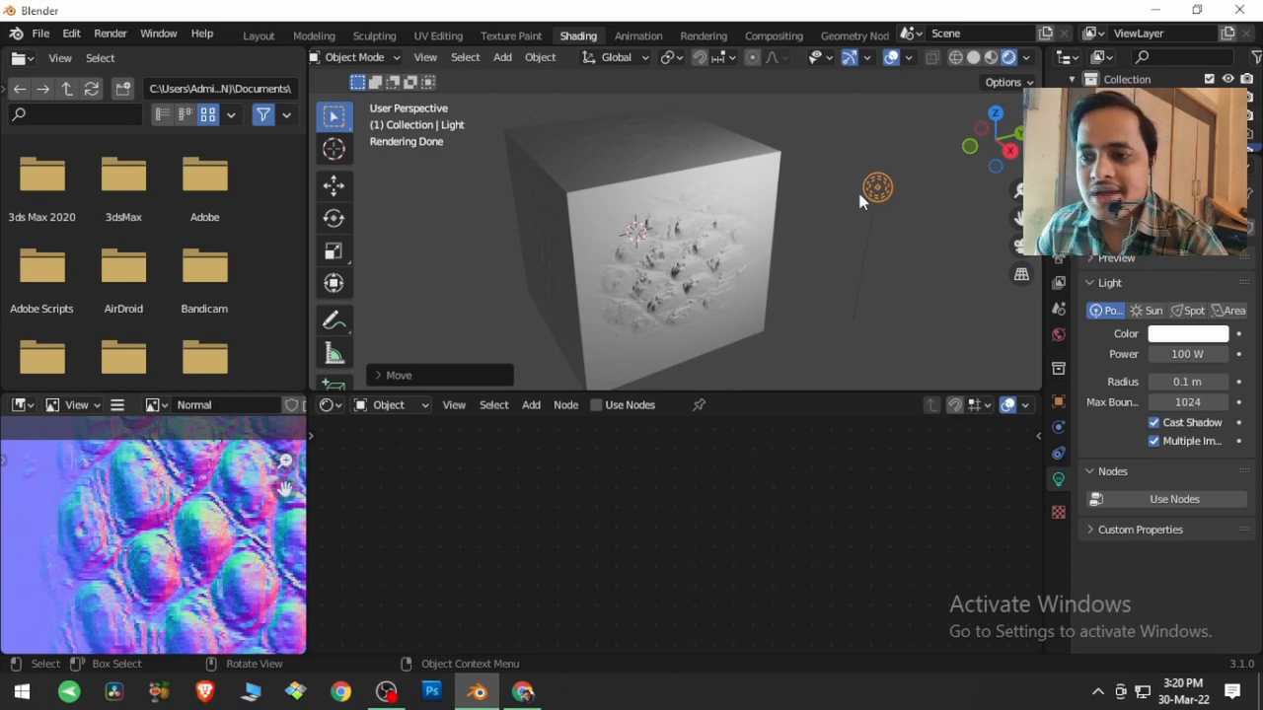
# Step: Move the light about 2 m along negative Y, and raise it slightly along Z to light both scaled sides
pyautogui.press('g')
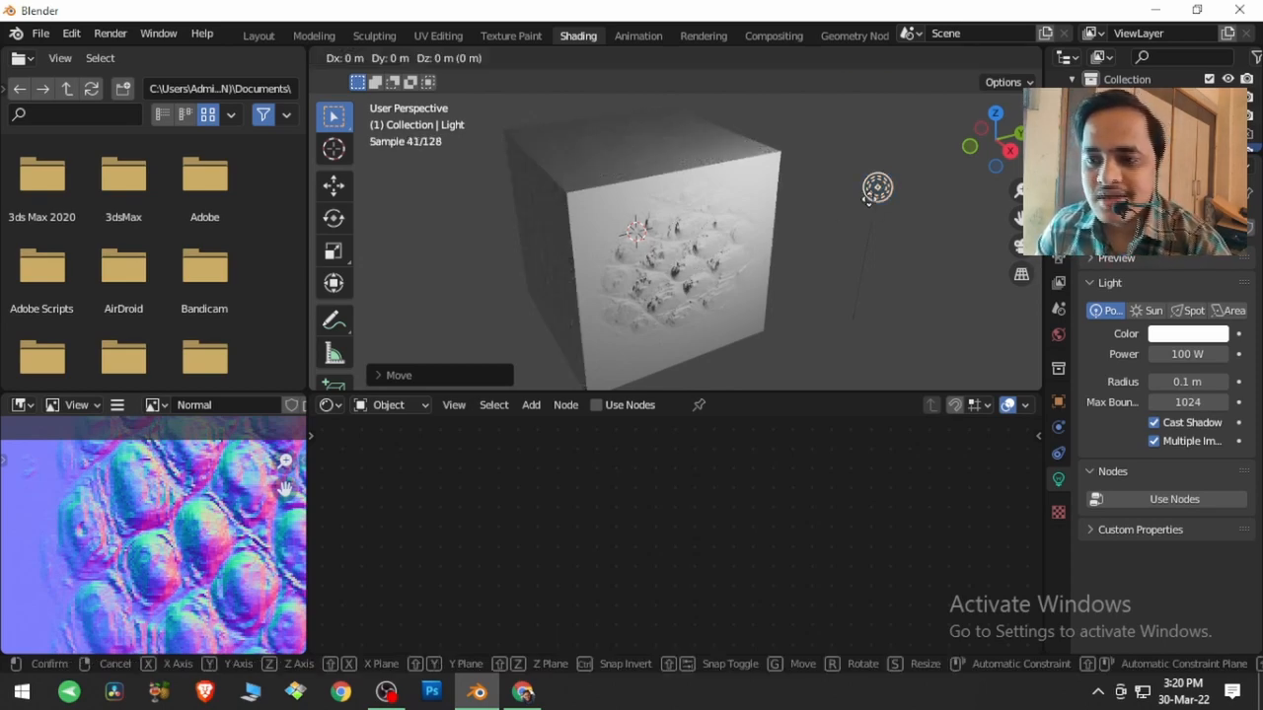
pyautogui.press('y')
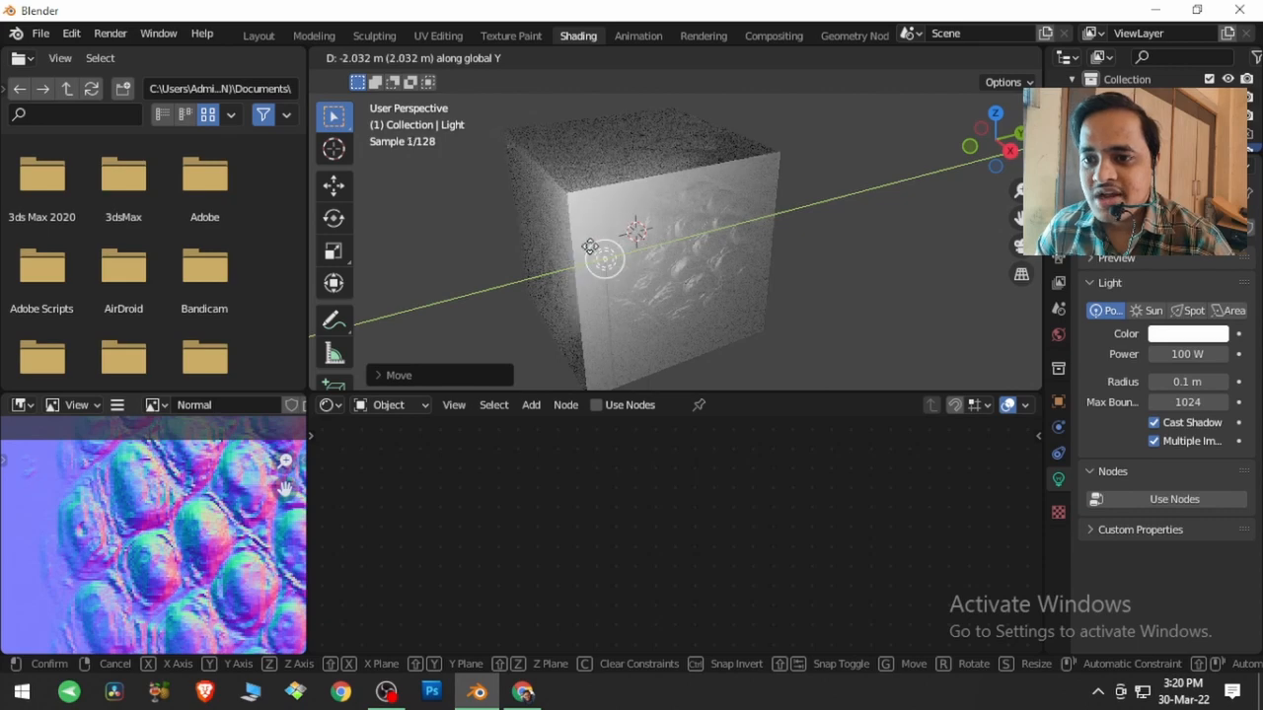
pyautogui.click(580, 252)
pyautogui.moveTo(580, 253); pyautogui.dragTo(712, 227, button='middle')
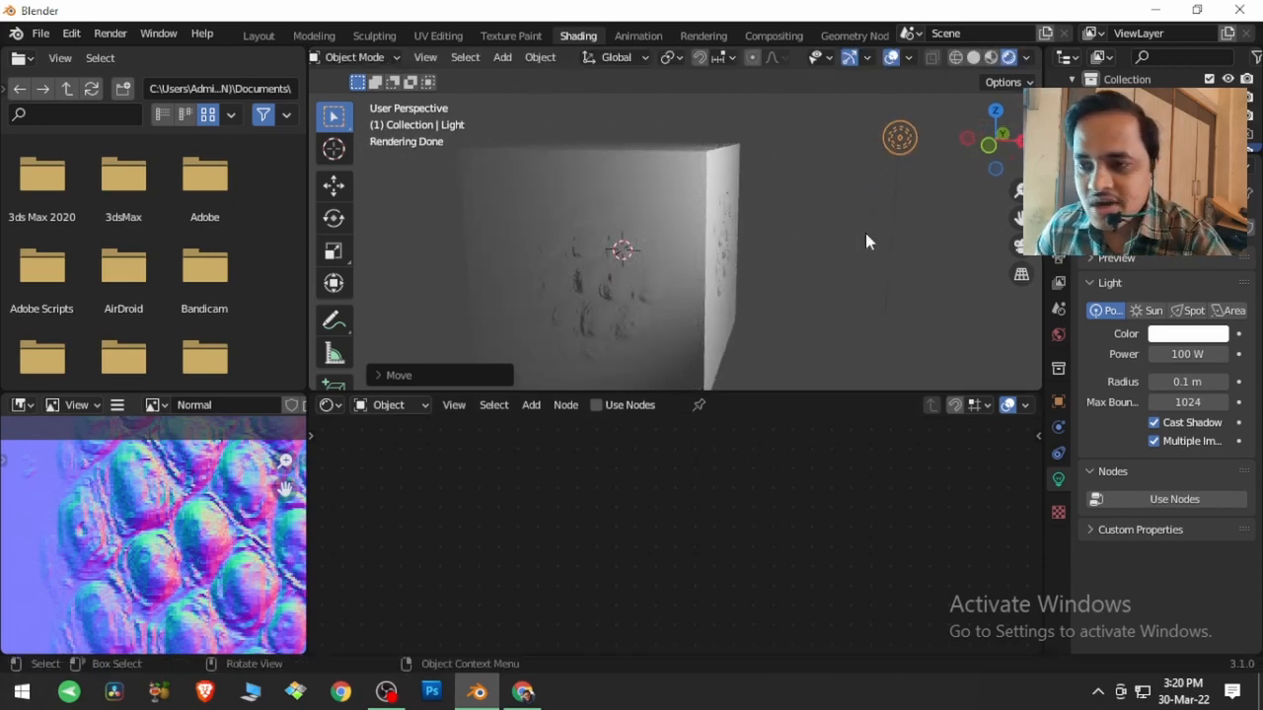
pyautogui.press('g')
pyautogui.press('z')
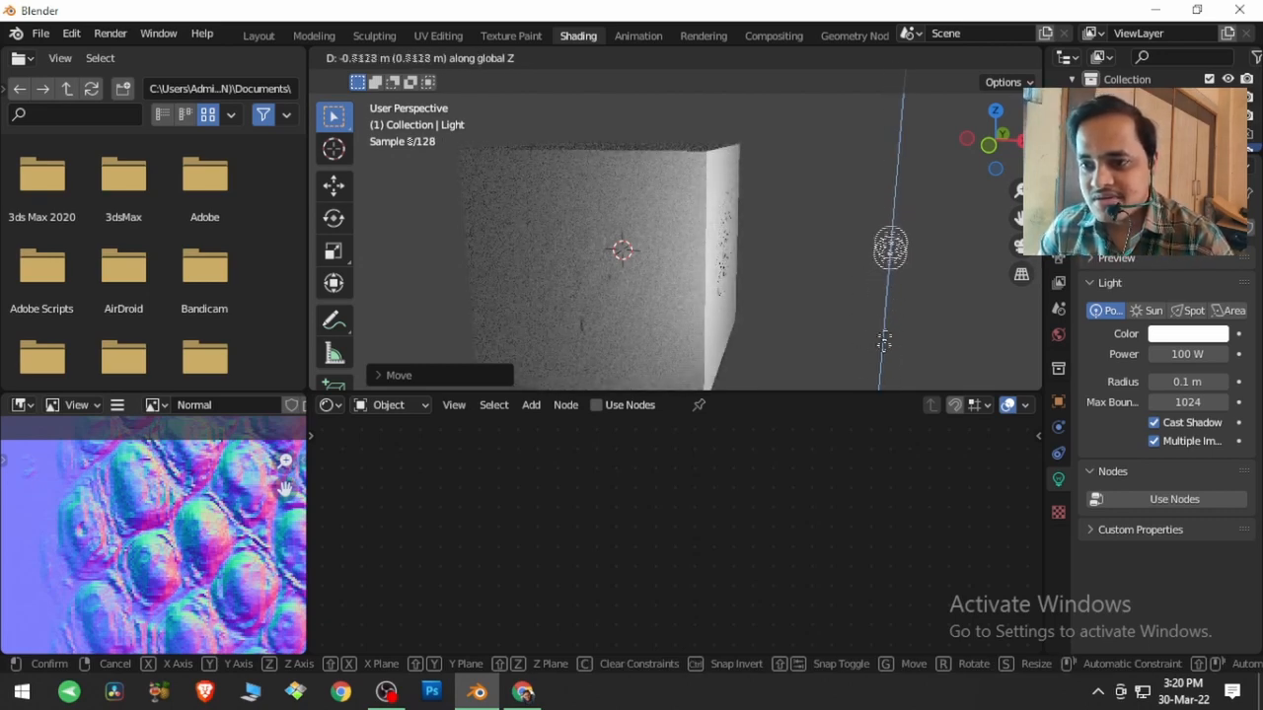
pyautogui.click(906, 211)
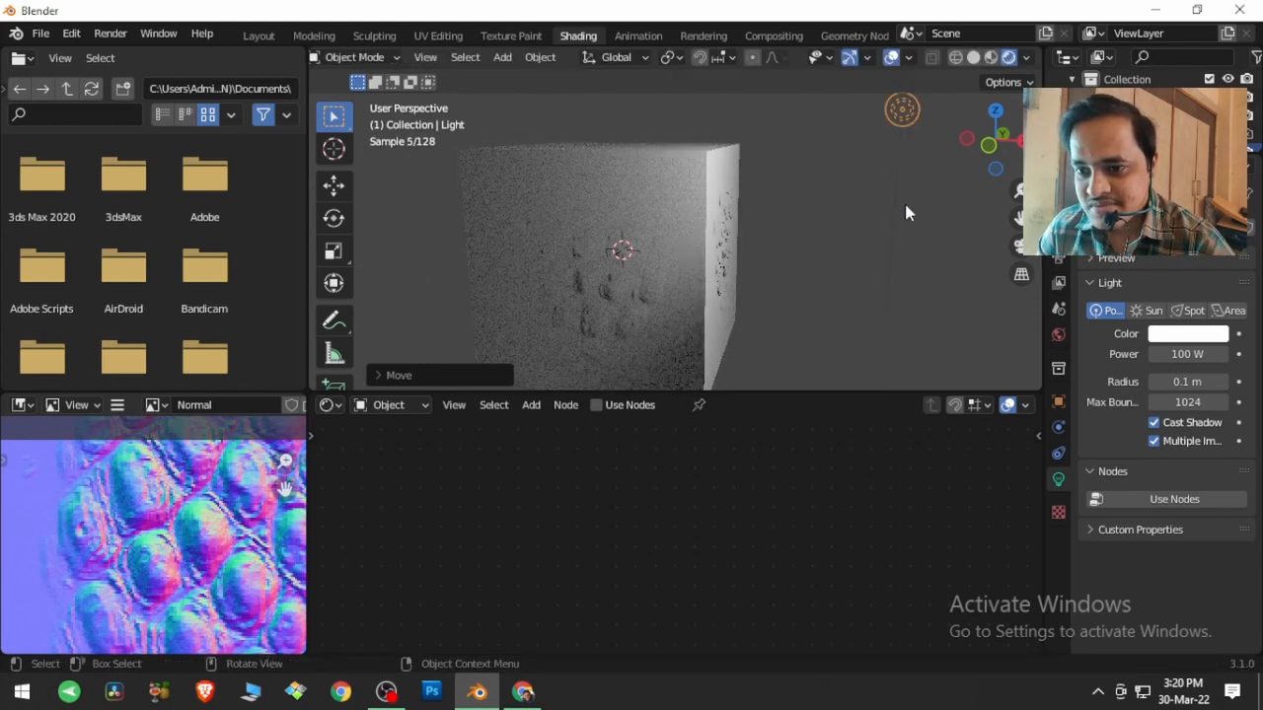
pyautogui.moveTo(875, 237); pyautogui.dragTo(766, 279, button='middle')
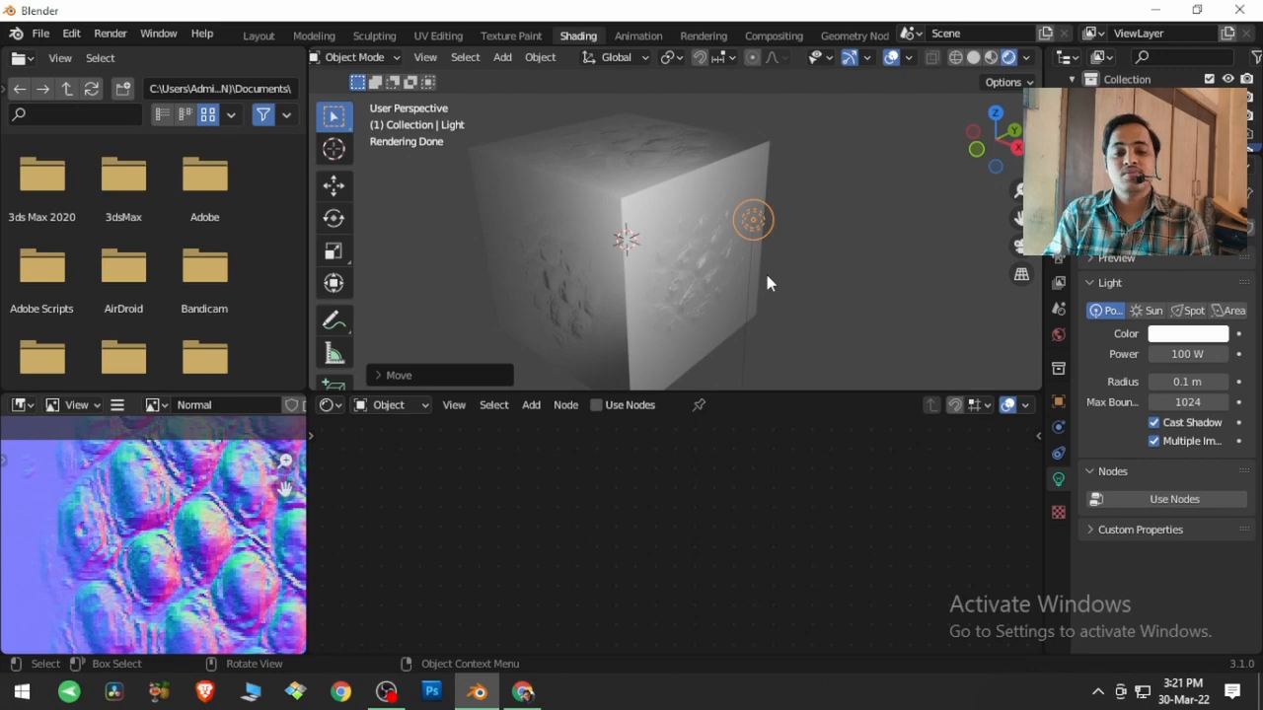
# Step: Switch to Chrome and look through the Blender Veda membership tiers on Patreon
pyautogui.click(523, 691)
pyautogui.scroll(-1, 581, 472)
pyautogui.scroll(-6, 581, 473)
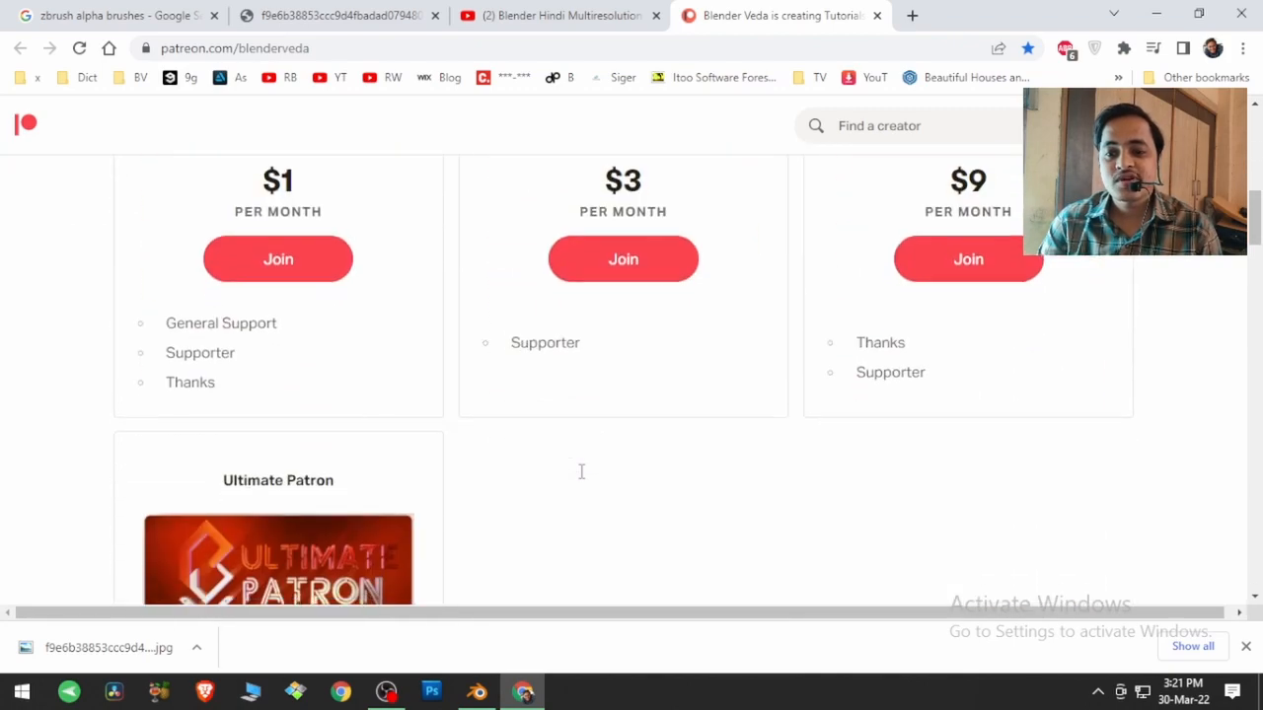